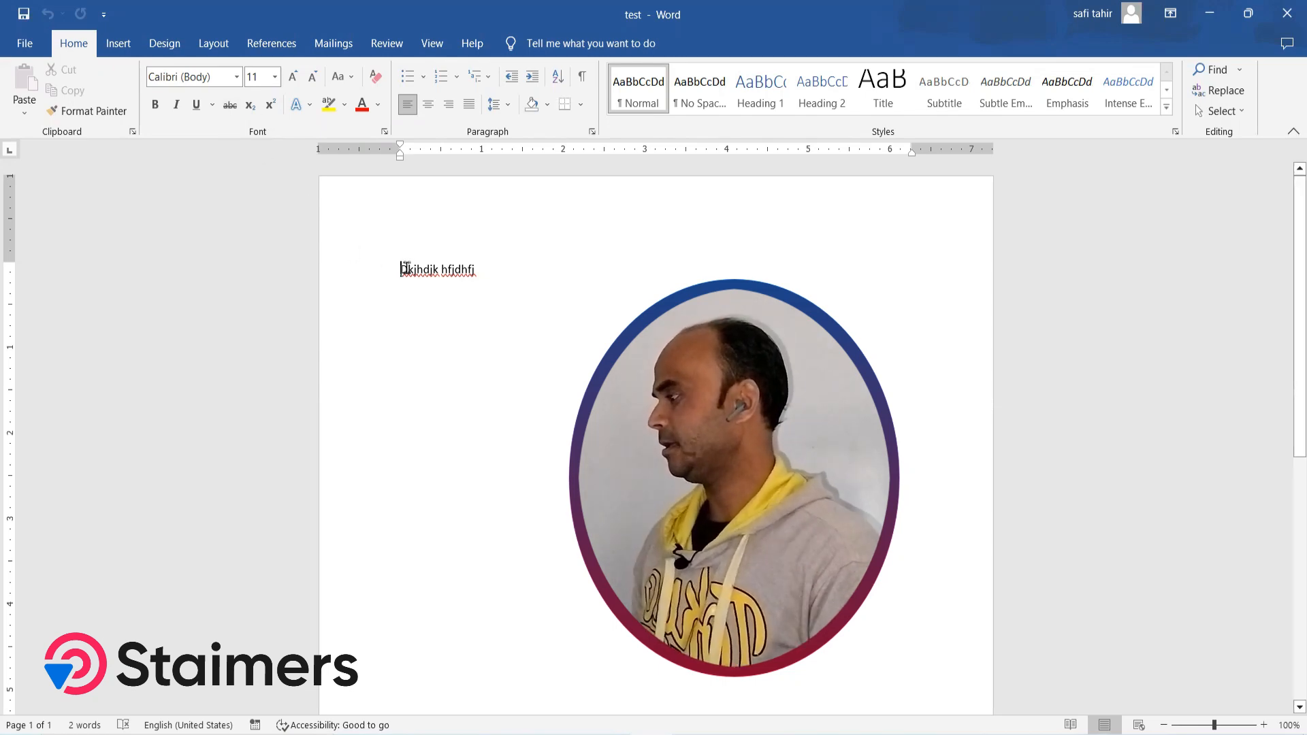
# Replace the existing text line "Dkjhdjk hfjdhfj" with "Staimers Computer Classes"
pyautogui.moveTo(395, 266); pyautogui.dragTo(498, 273)
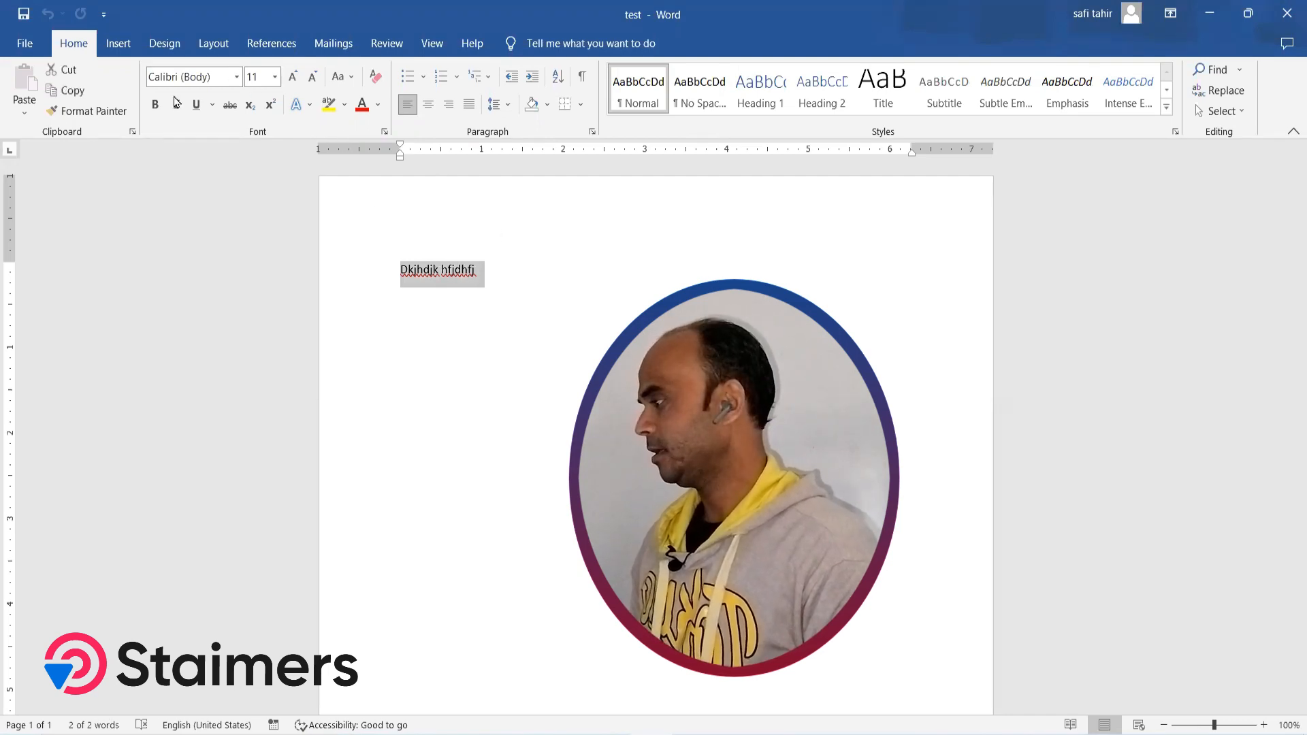
pyautogui.click(237, 78)
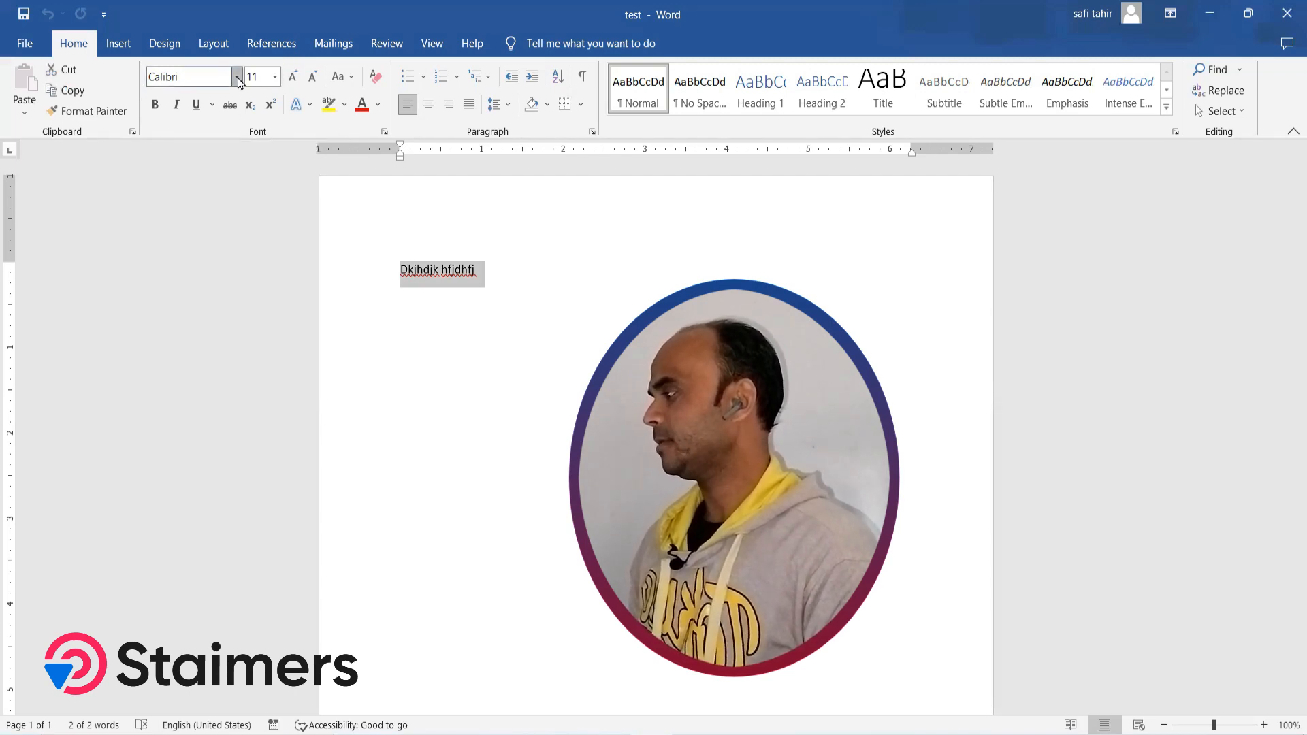
pyautogui.click(237, 78)
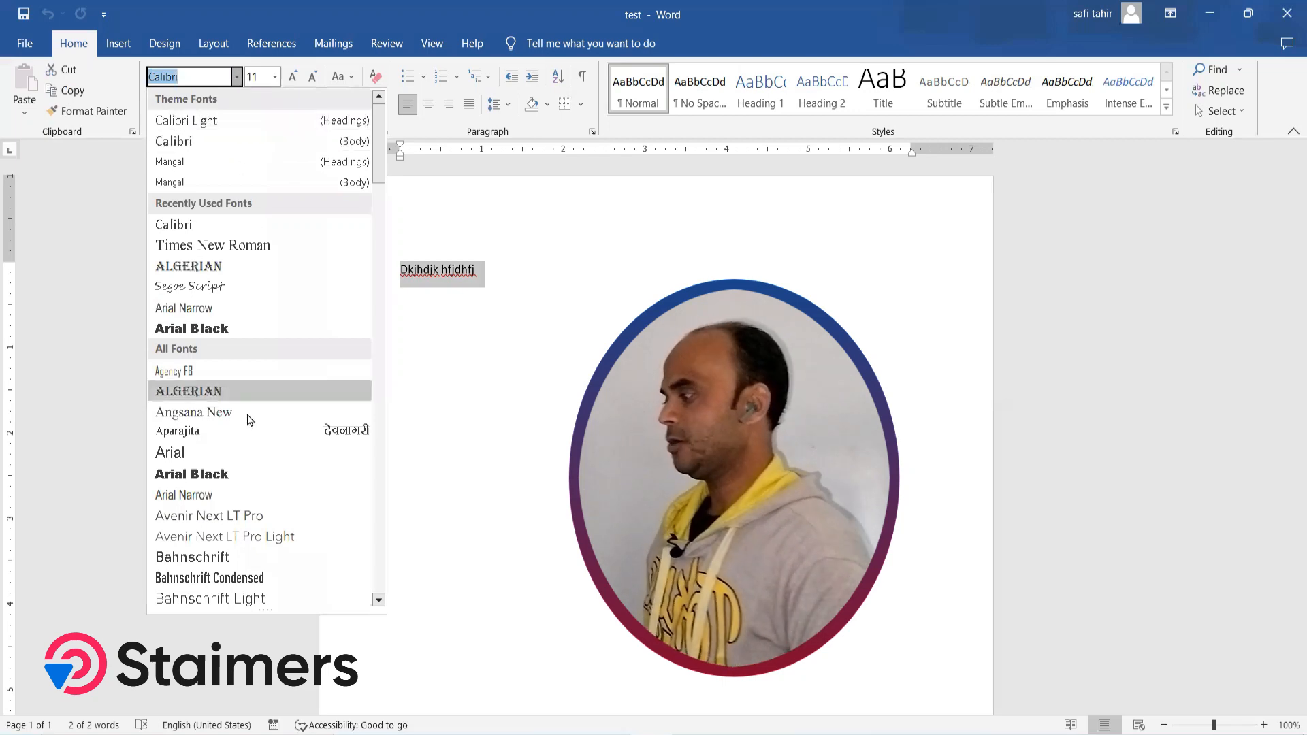
pyautogui.click(488, 272)
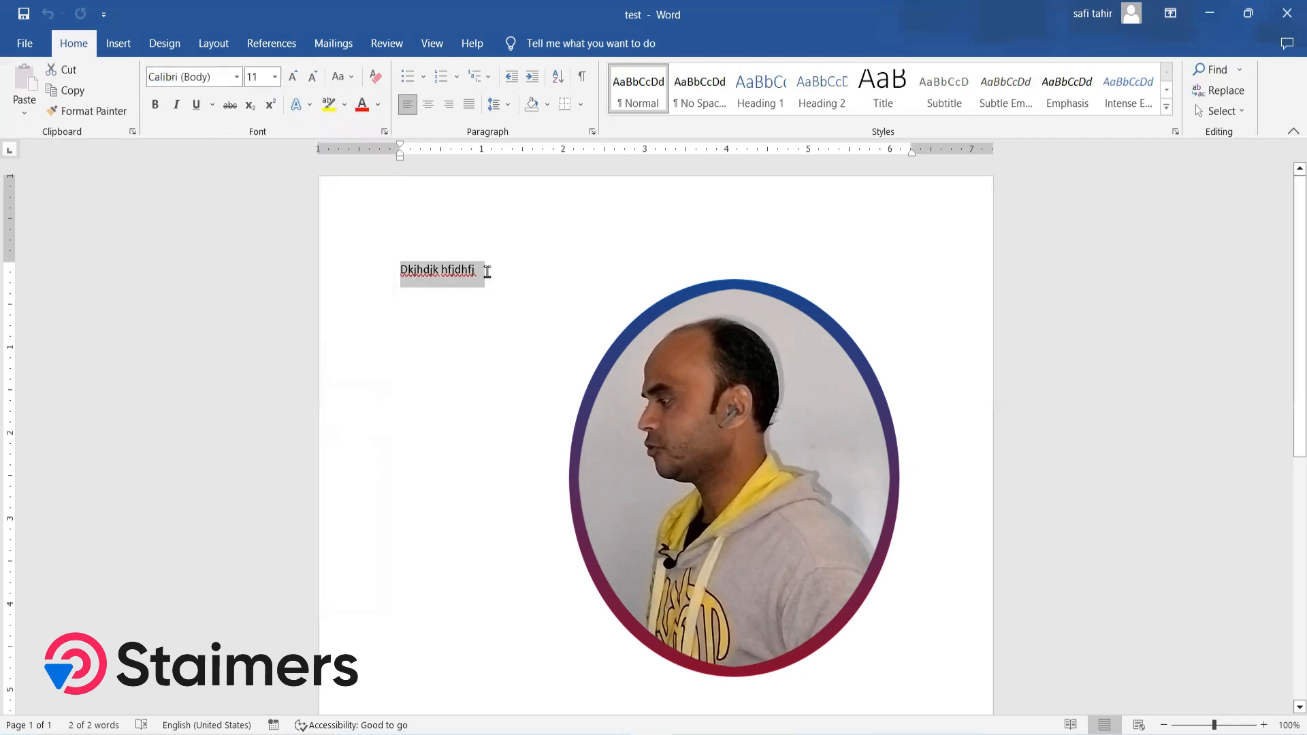
pyautogui.press('Delete')
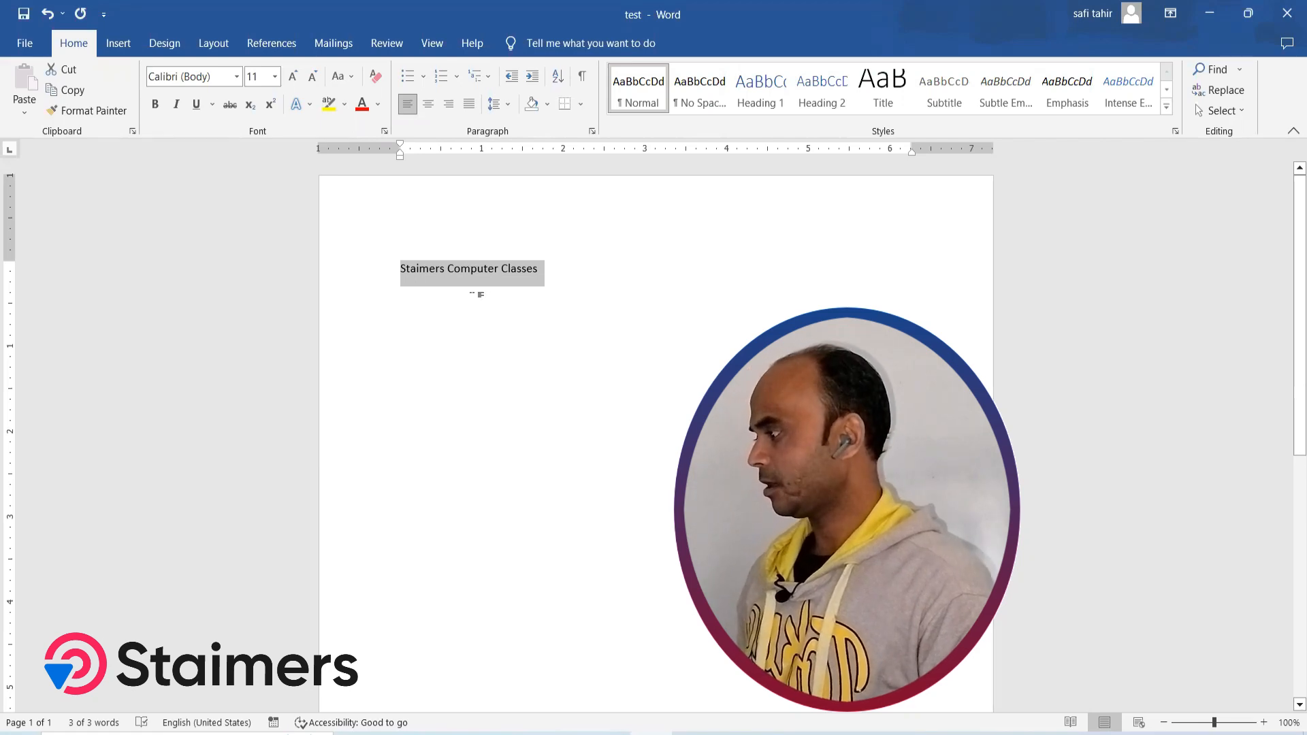
# Try selecting the word "Staimers" alone and the complete line, clearing the selection each time
pyautogui.click(473, 291)
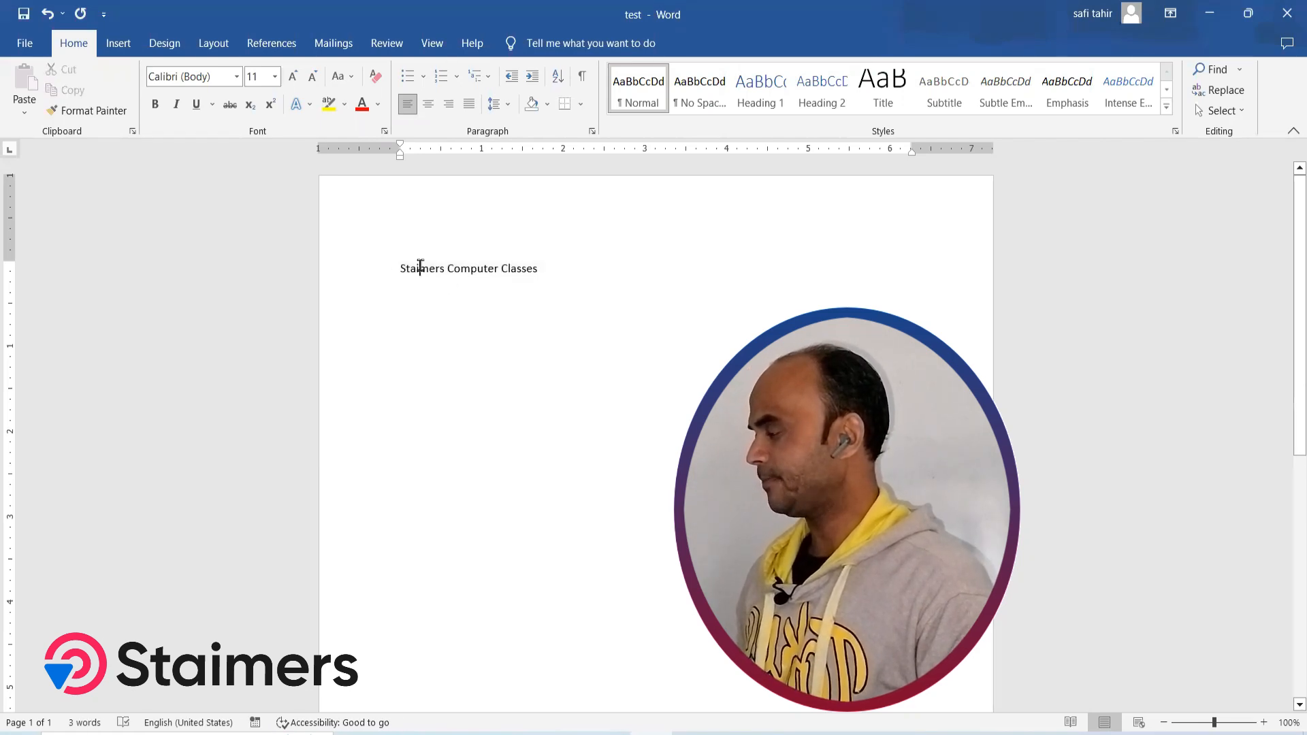
pyautogui.doubleClick(420, 267)
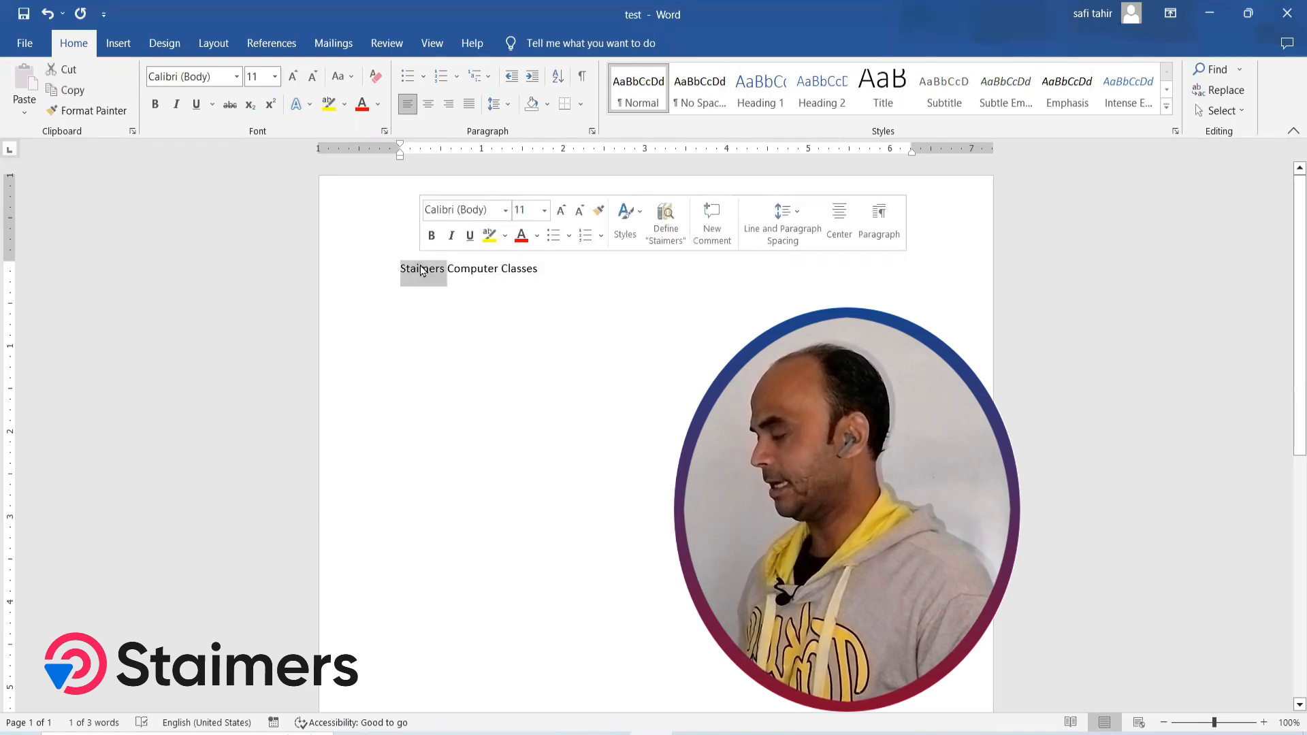
pyautogui.click(479, 268)
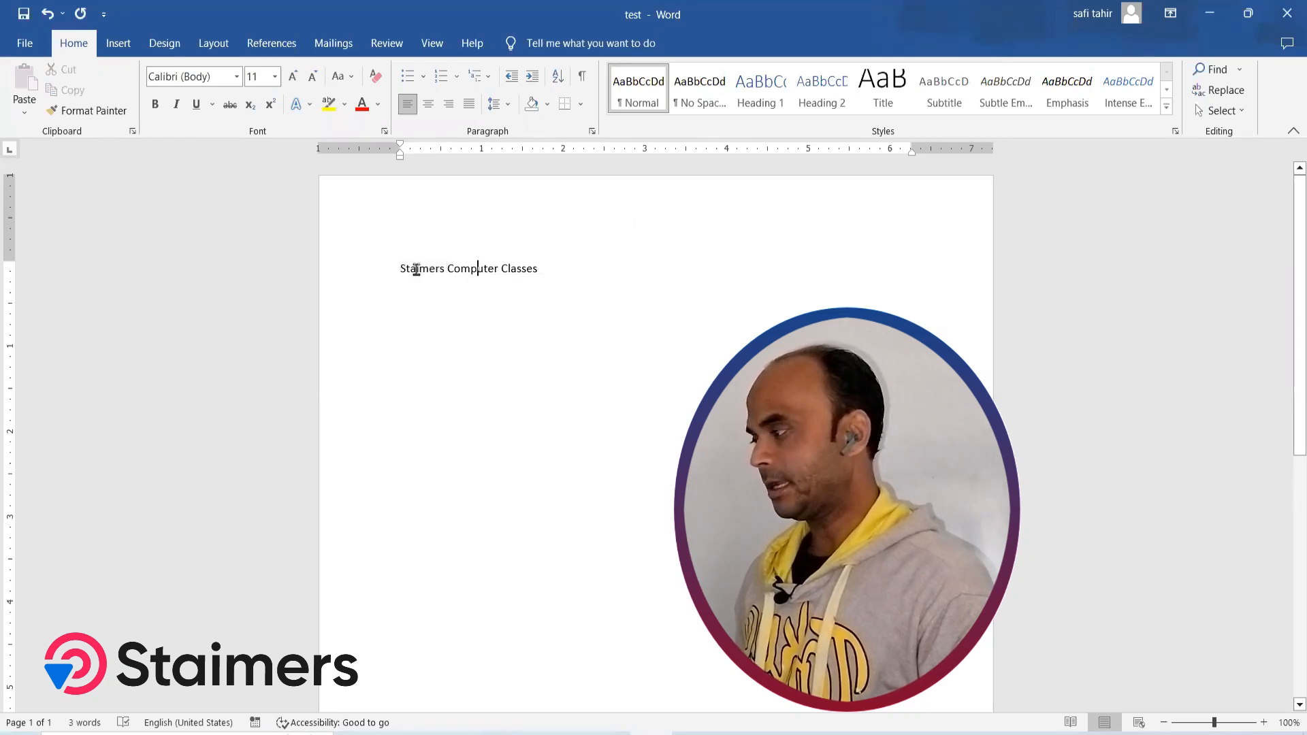
pyautogui.moveTo(400, 267); pyautogui.dragTo(532, 271)
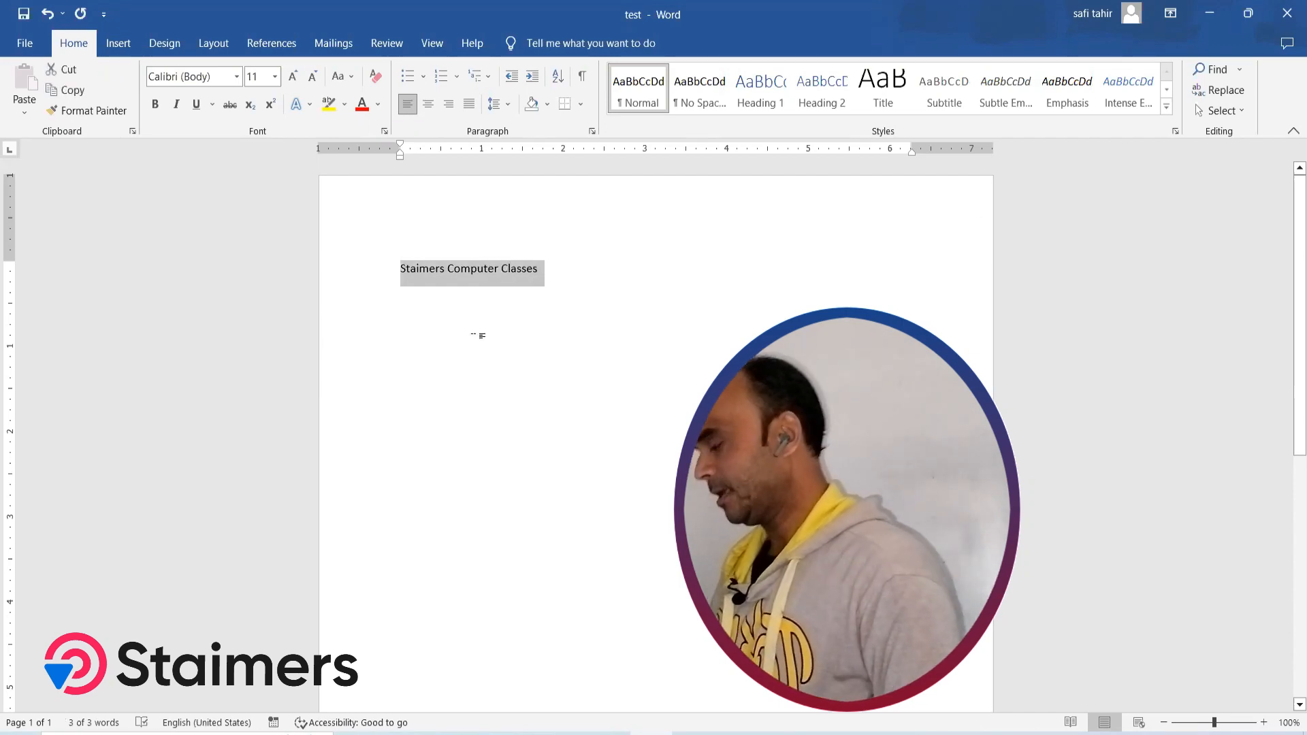
pyautogui.click(400, 268)
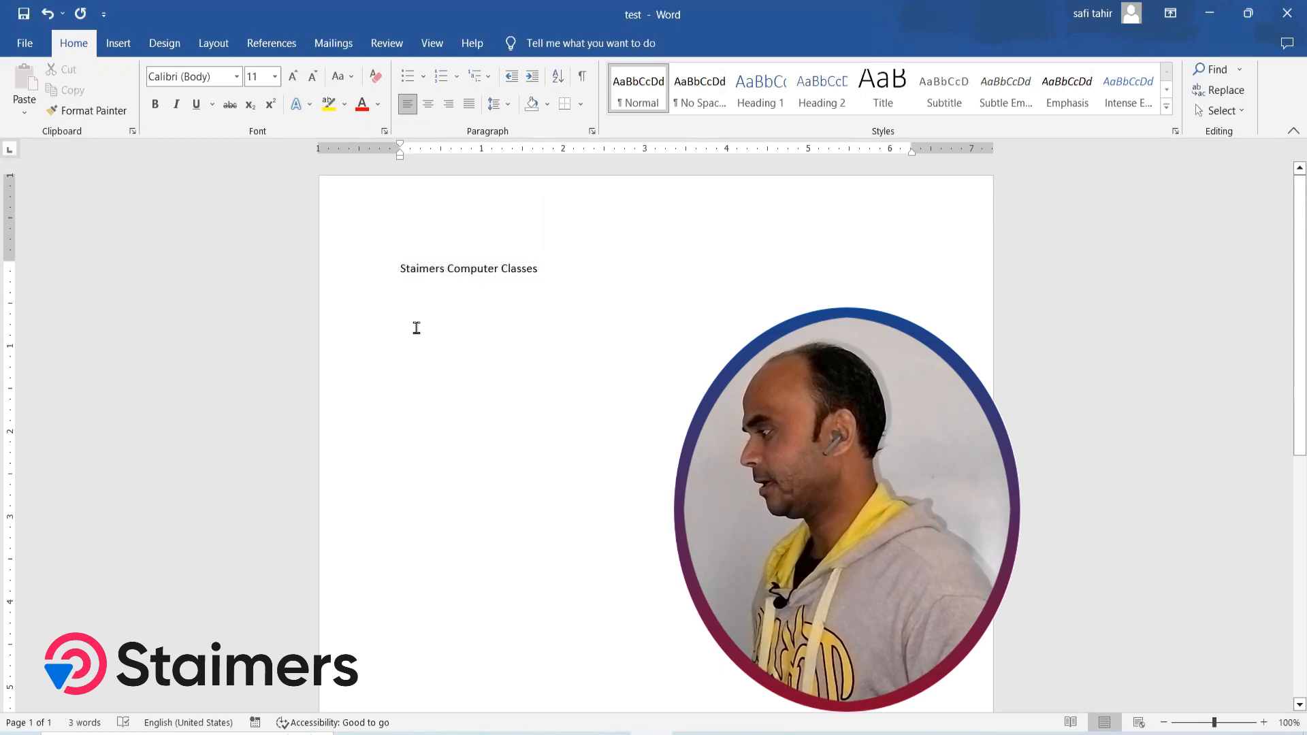
pyautogui.hotkey('ctrl', 'a')
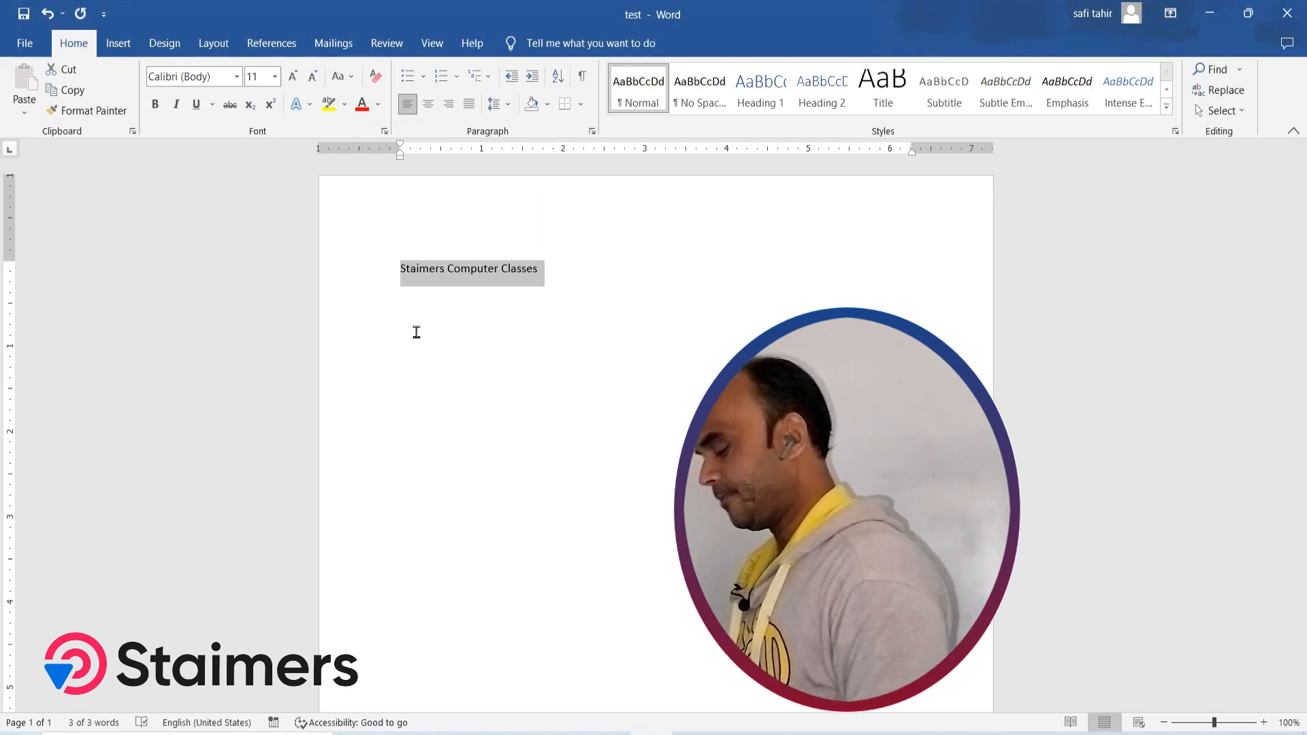
pyautogui.press('Left')
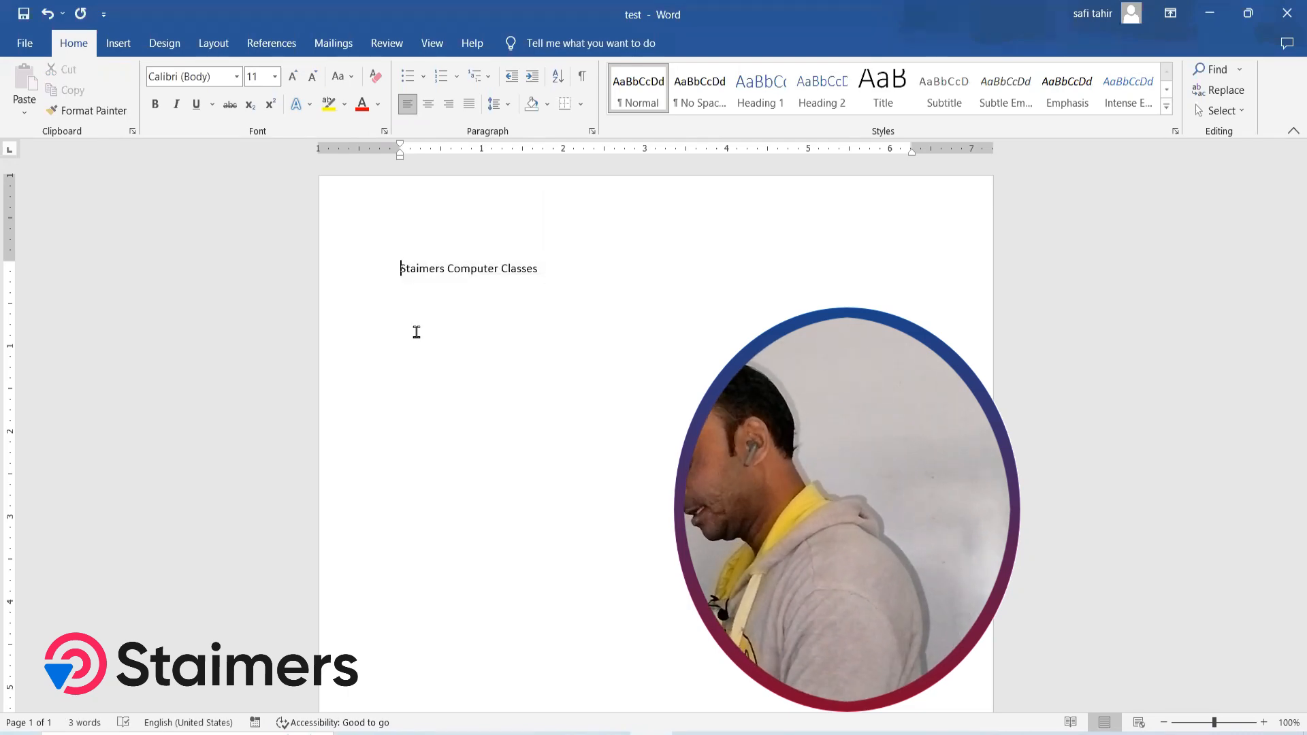
# Set the font size of the whole line "Staimers Computer Classes" to 60
pyautogui.hotkey('shift', 'Right')
pyautogui.hotkey('shift', 'Right')
pyautogui.hotkey('shift', 'Right')
pyautogui.hotkey('shift', 'Right')
pyautogui.hotkey('shift', 'Right')
pyautogui.hotkey('shift', 'Right')
pyautogui.hotkey('shift', 'Right')
pyautogui.hotkey('shift', 'Right')
pyautogui.hotkey('shift', 'Right')
pyautogui.hotkey('shift', 'Right')
pyautogui.hotkey('shift', 'Right')
pyautogui.hotkey('shift', 'Right')
pyautogui.hotkey('shift', 'Right')
pyautogui.hotkey('shift', 'Right')
pyautogui.hotkey('shift', 'Right')
pyautogui.hotkey('shift', 'Right')
pyautogui.hotkey('shift', 'Right')
pyautogui.hotkey('shift', 'Right')
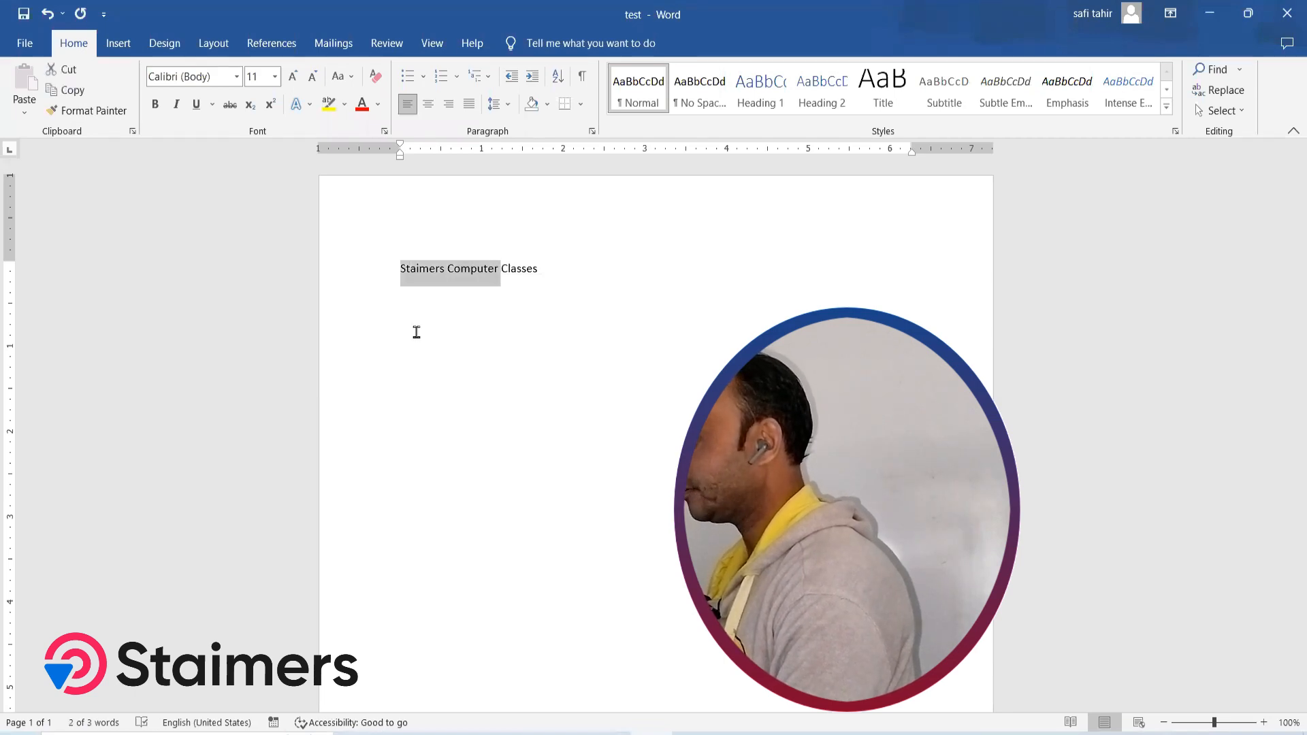
pyautogui.hotkey('shift', 'Right')
pyautogui.hotkey('shift', 'Right')
pyautogui.hotkey('shift', 'Right')
pyautogui.hotkey('shift', 'Right')
pyautogui.hotkey('shift', 'Right')
pyautogui.hotkey('shift', 'Right')
pyautogui.hotkey('shift', 'Right')
pyautogui.hotkey('shift', 'Right')
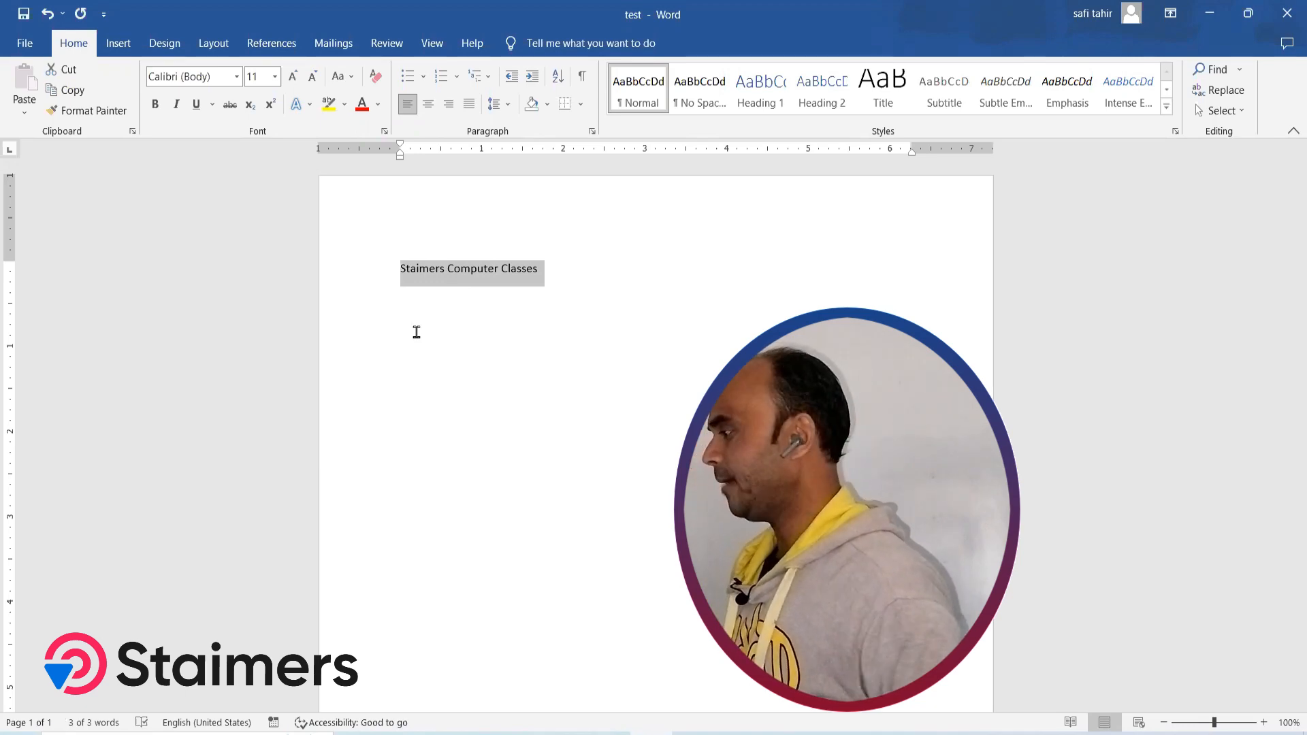
pyautogui.click(260, 75)
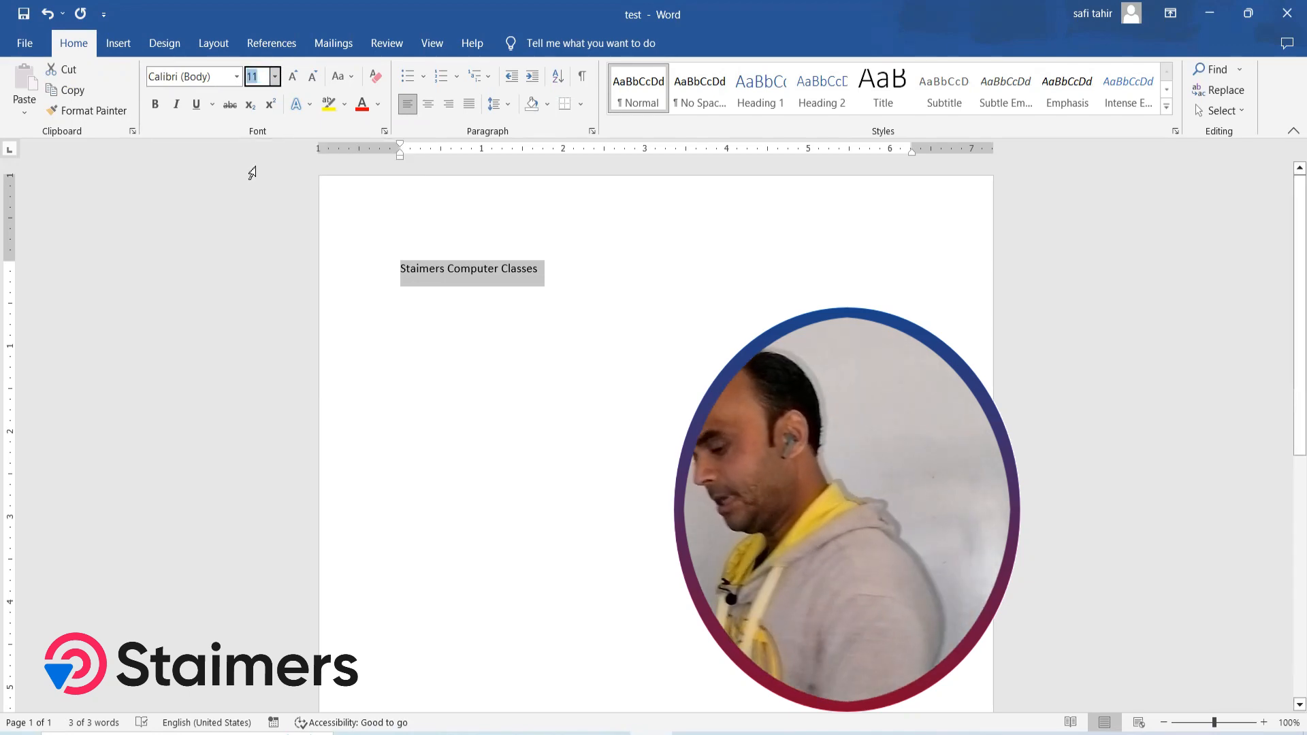
pyautogui.write('60')
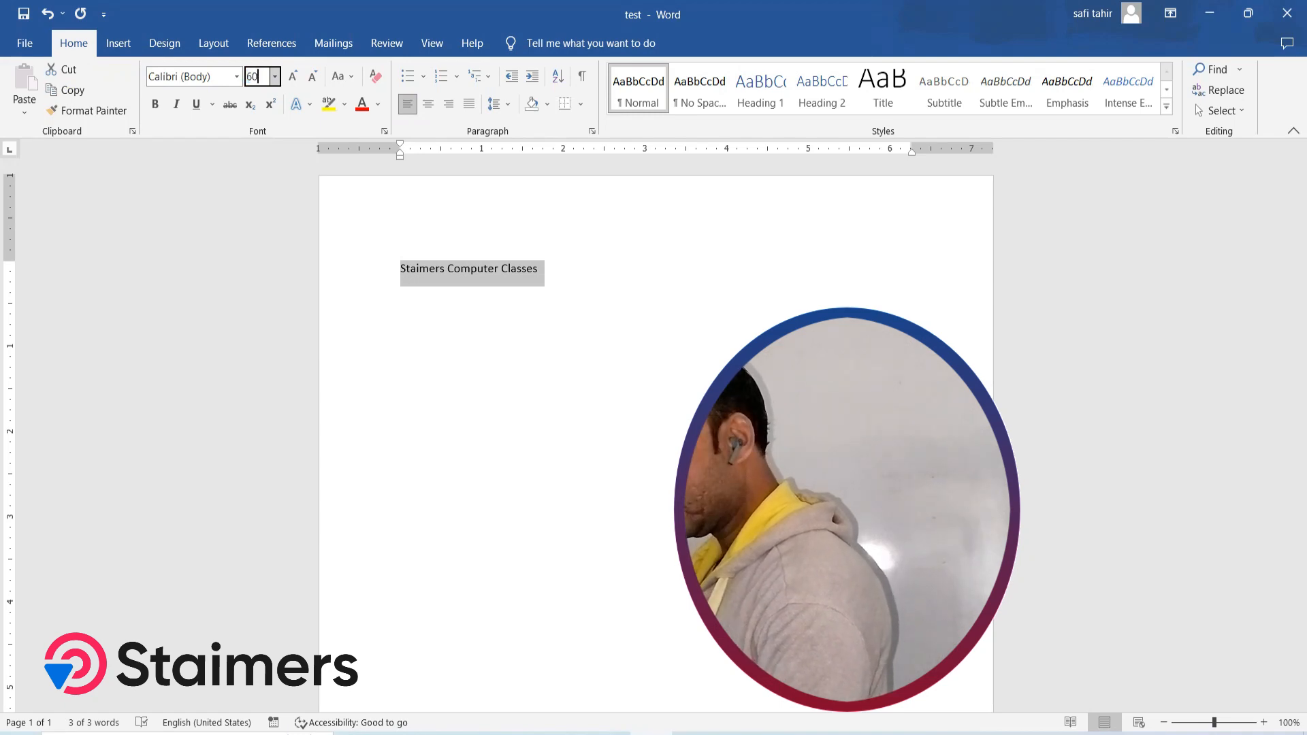
pyautogui.press('Return')
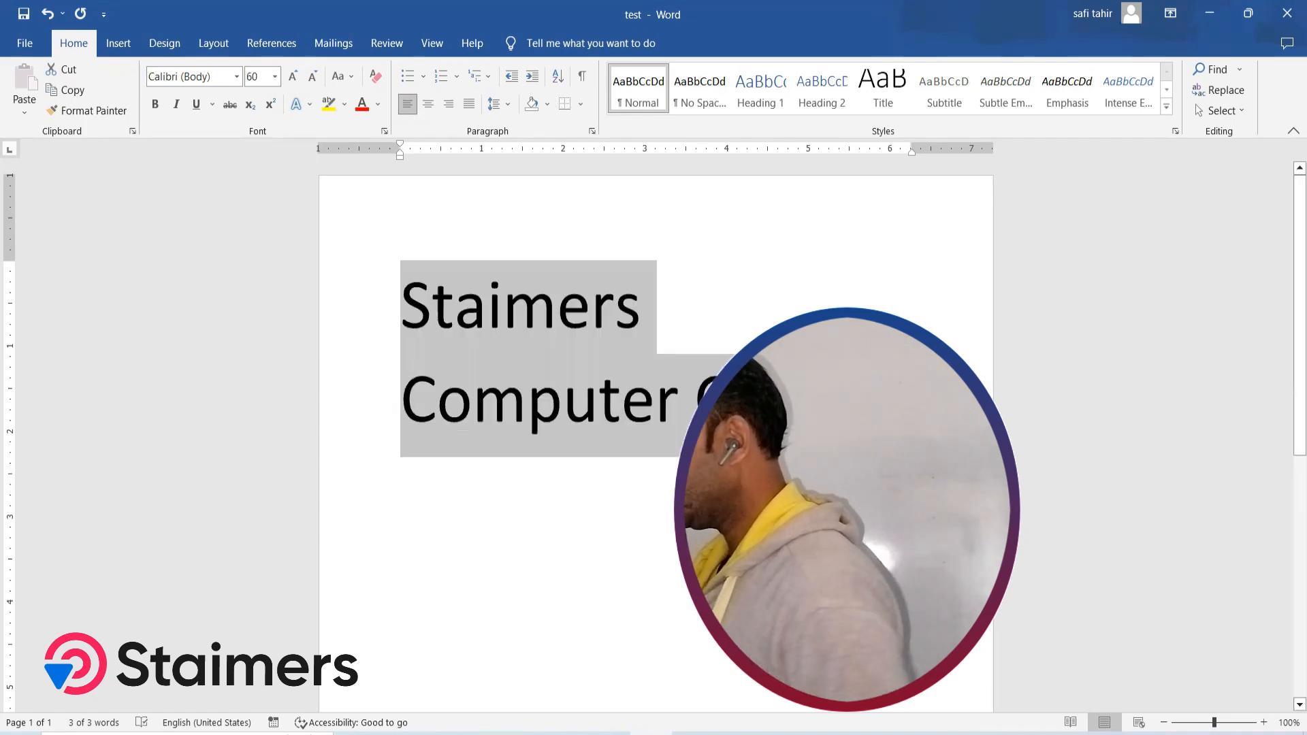
# Increase the selected line's font size to 72 and reduce it stepwise to 36
pyautogui.click(294, 81)
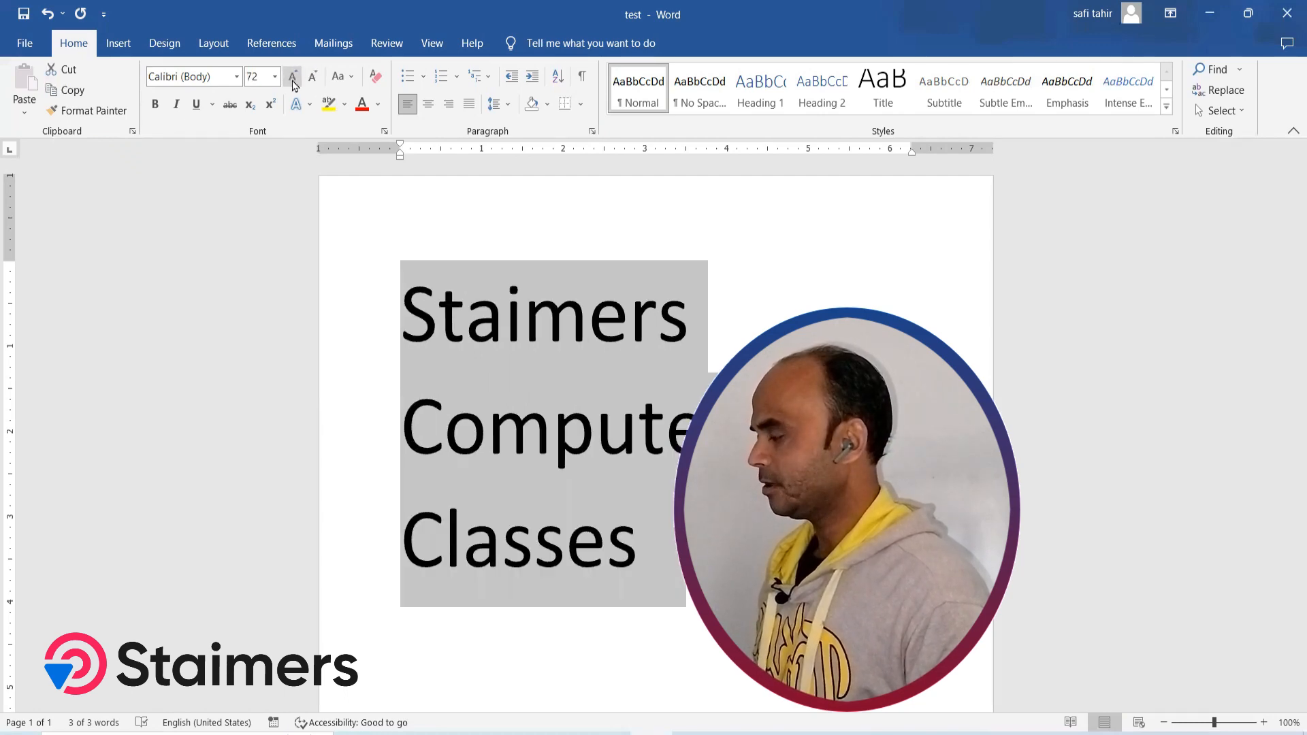
pyautogui.click(309, 80)
pyautogui.click(310, 80)
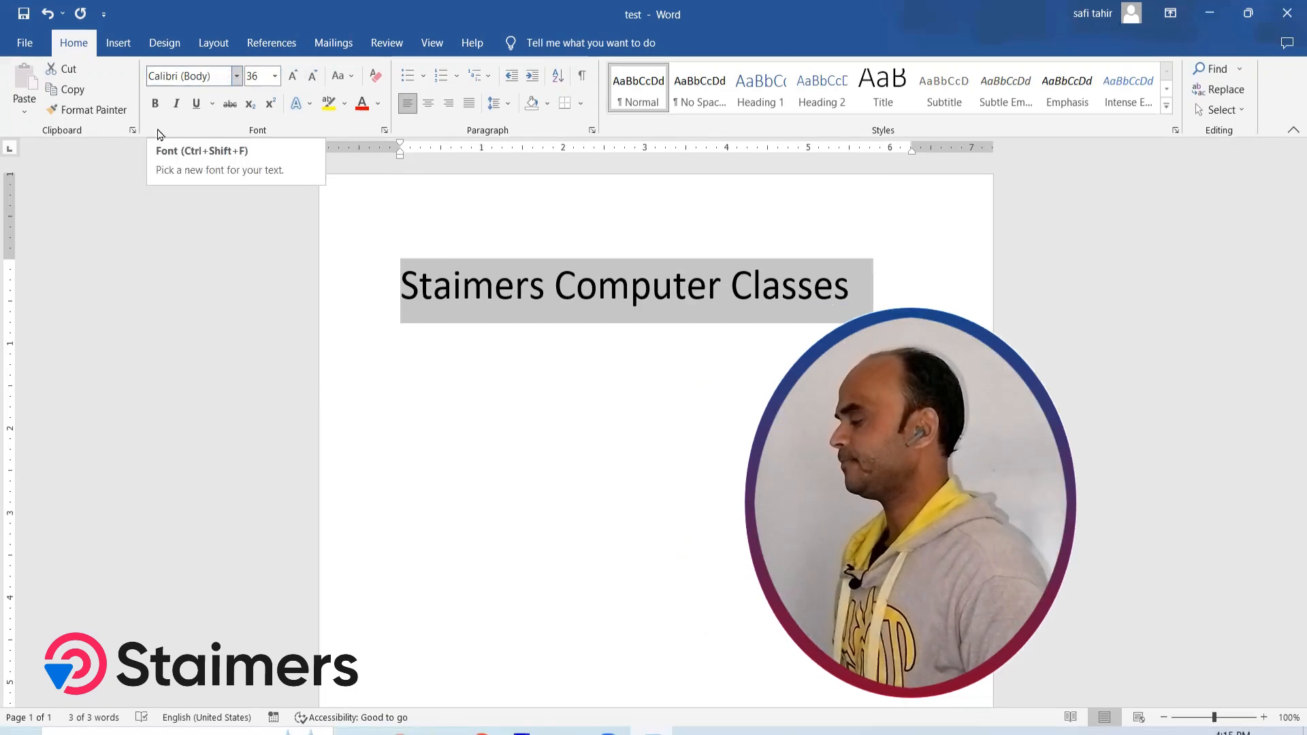
# Change the font of the line "Staimers Computer Classes" to Algerian and deselect it
pyautogui.click(237, 75)
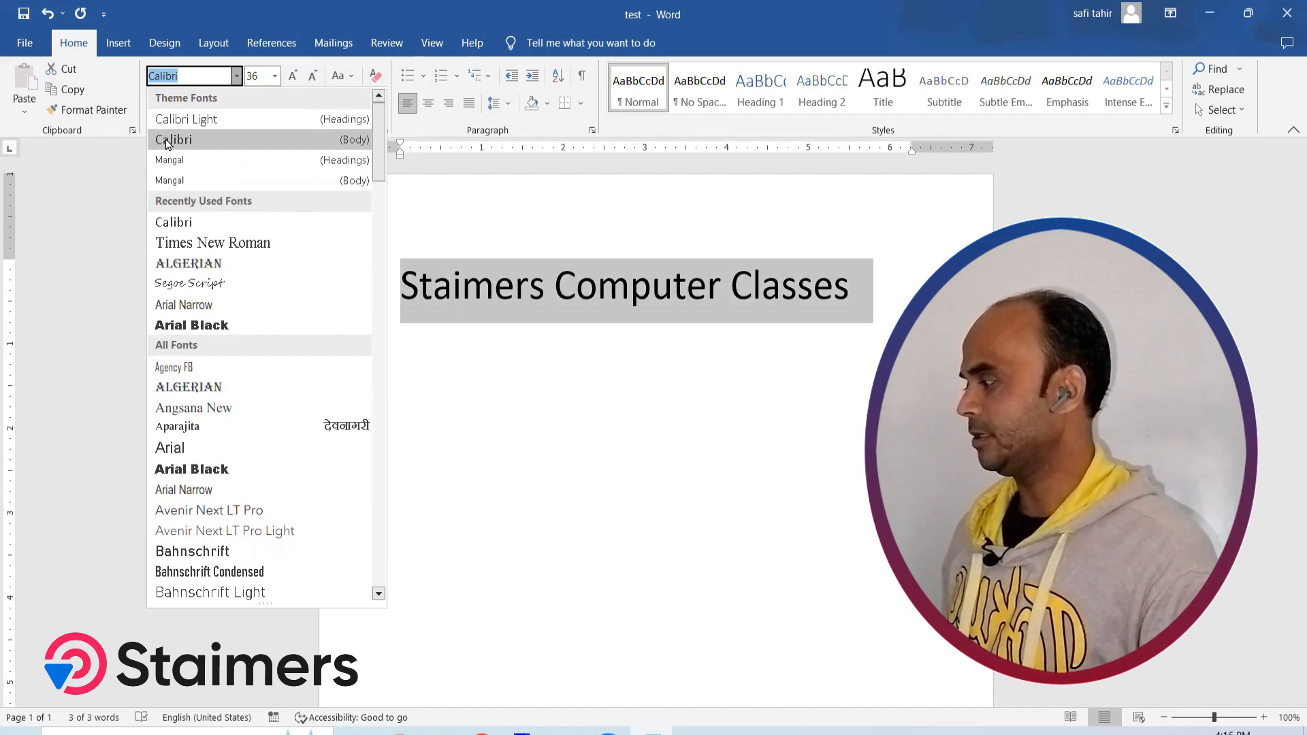
pyautogui.click(183, 395)
pyautogui.click(717, 371)
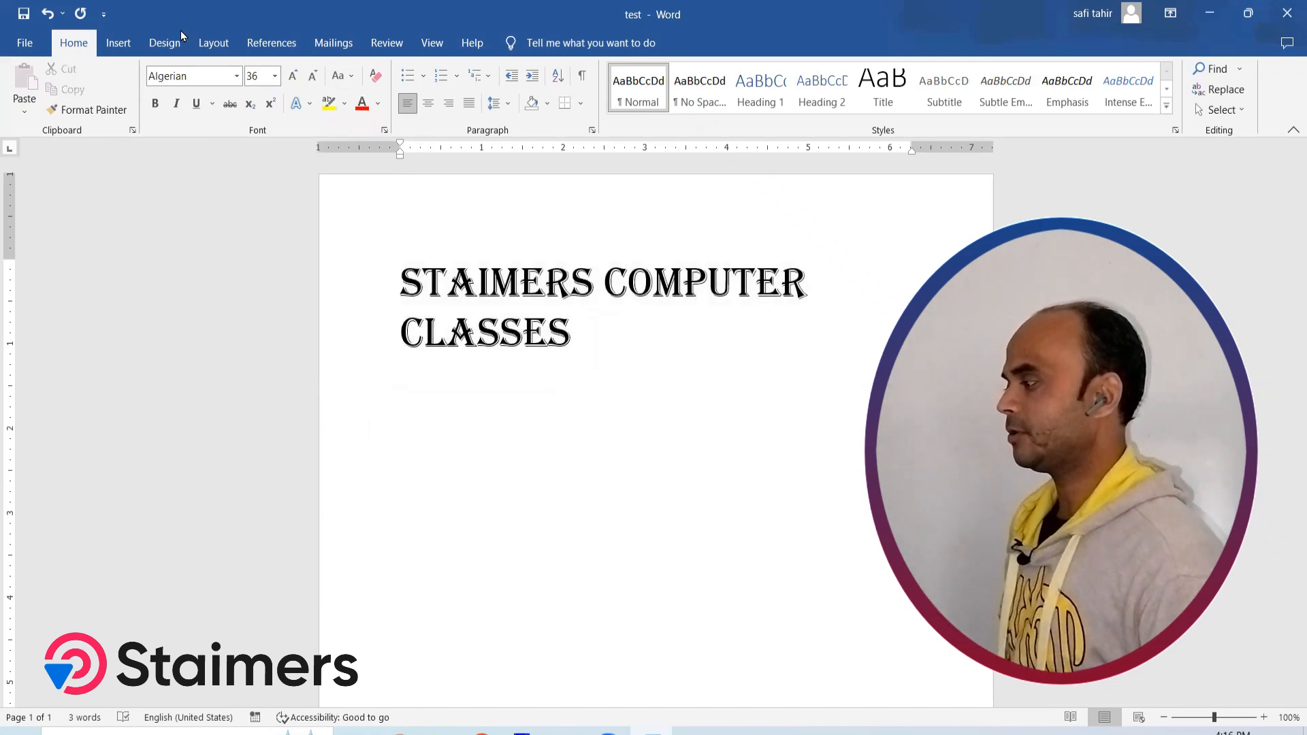
# Browse the list of available fonts and close it without choosing another font
pyautogui.click(227, 77)
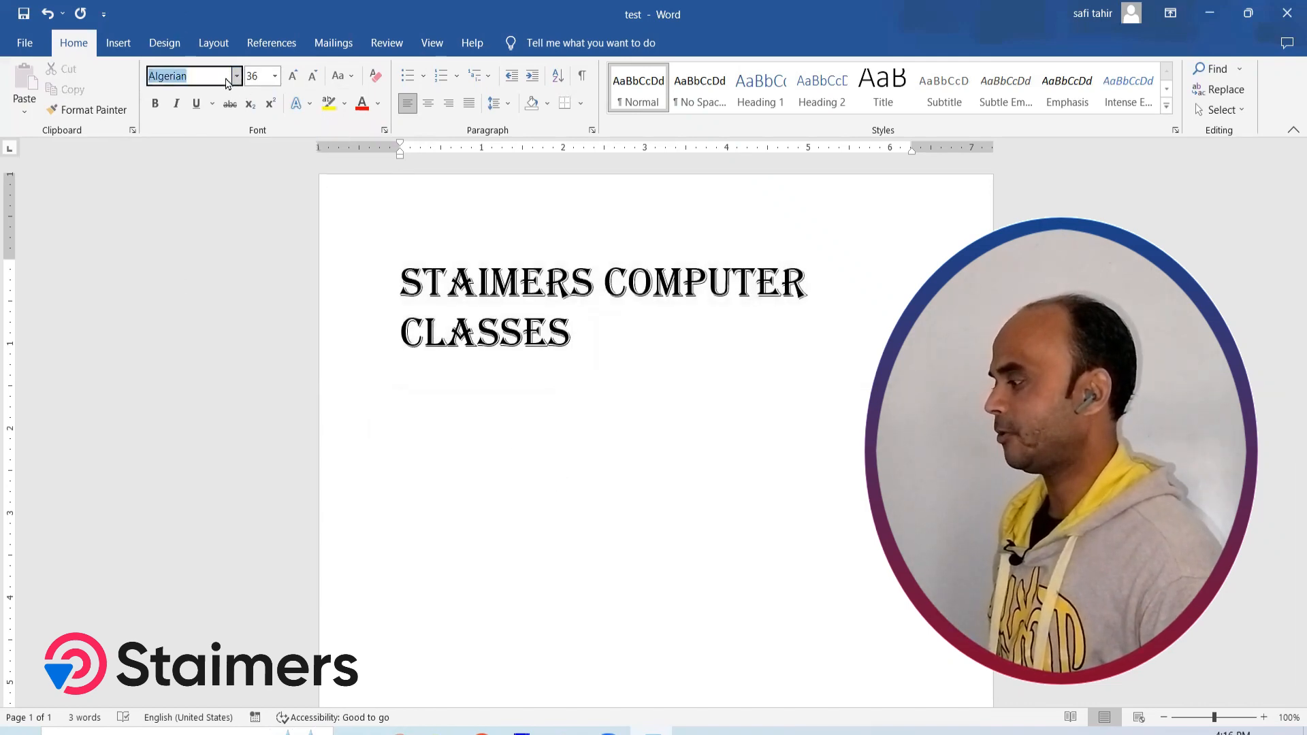
pyautogui.click(237, 76)
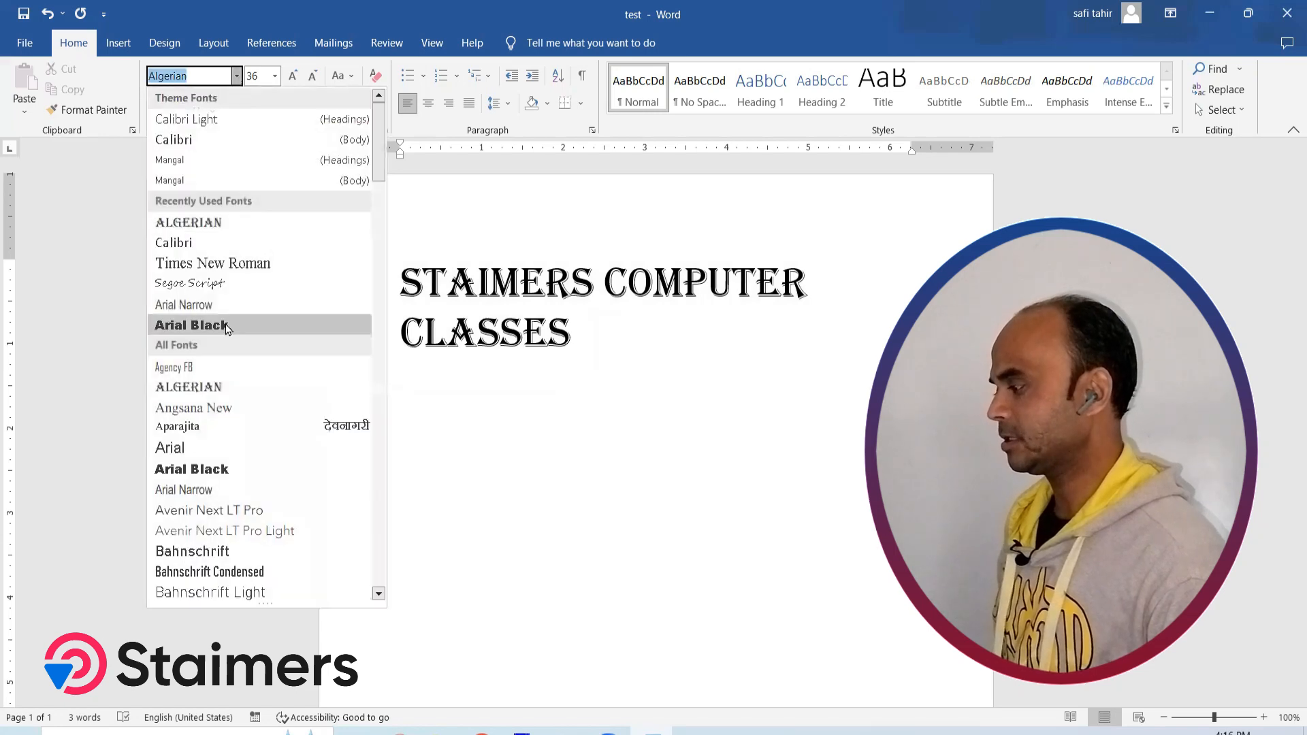
pyautogui.scroll(-15, 227, 329)
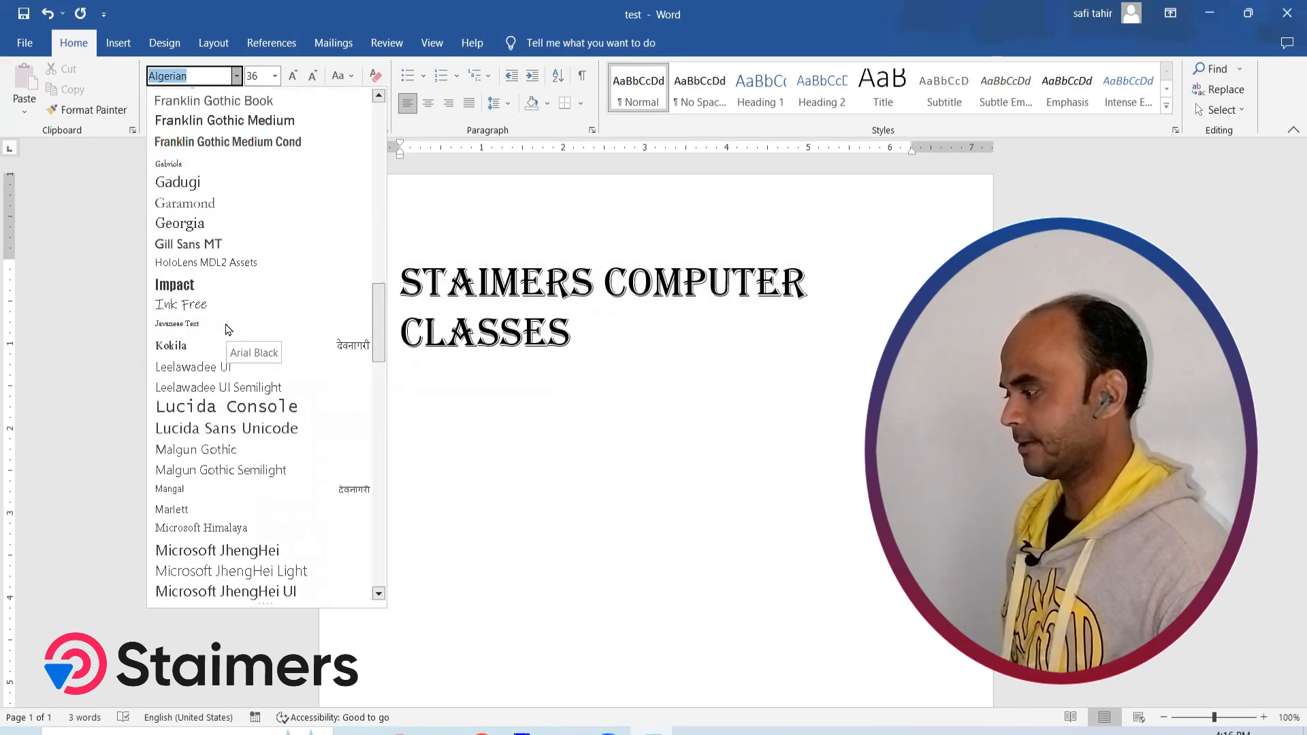
pyautogui.scroll(-15, 227, 329)
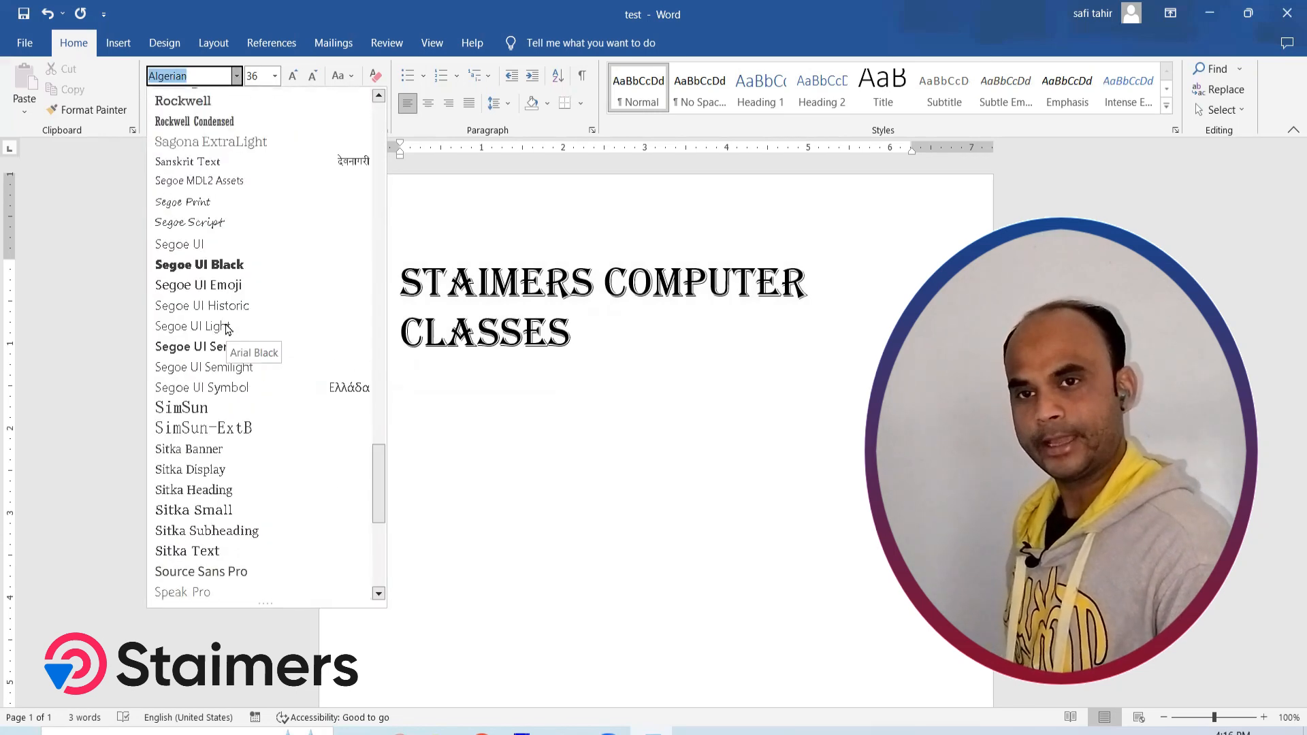
pyautogui.click(251, 10)
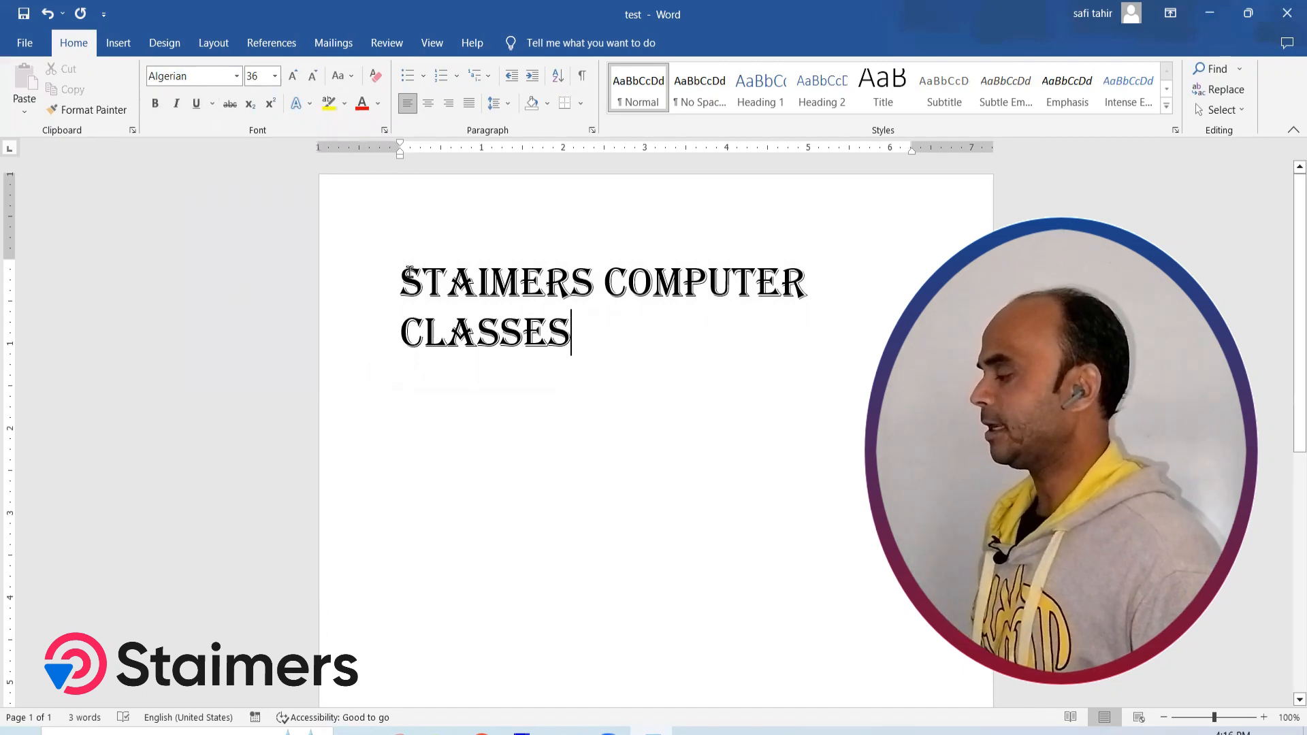
# Select the whole line, toggle bold on and off twice, and leave the text without bold
pyautogui.moveTo(402, 279); pyautogui.dragTo(570, 346)
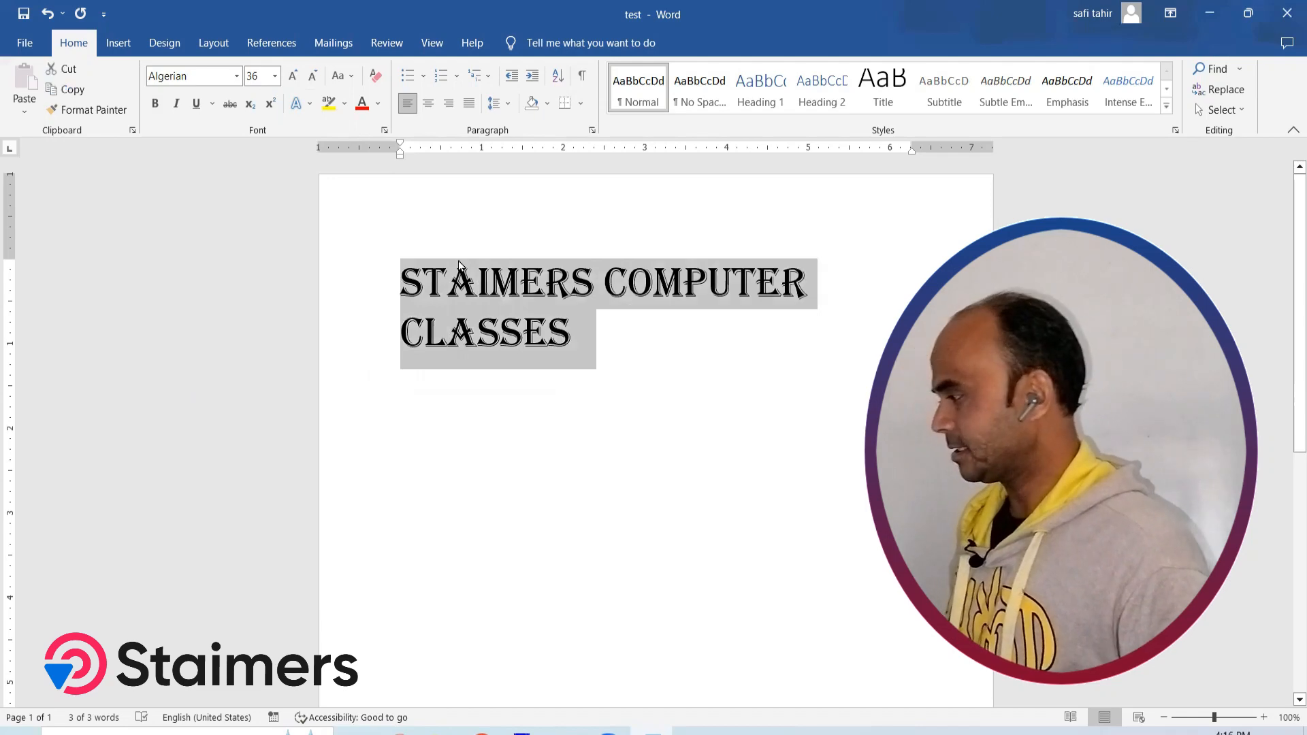
pyautogui.click(153, 109)
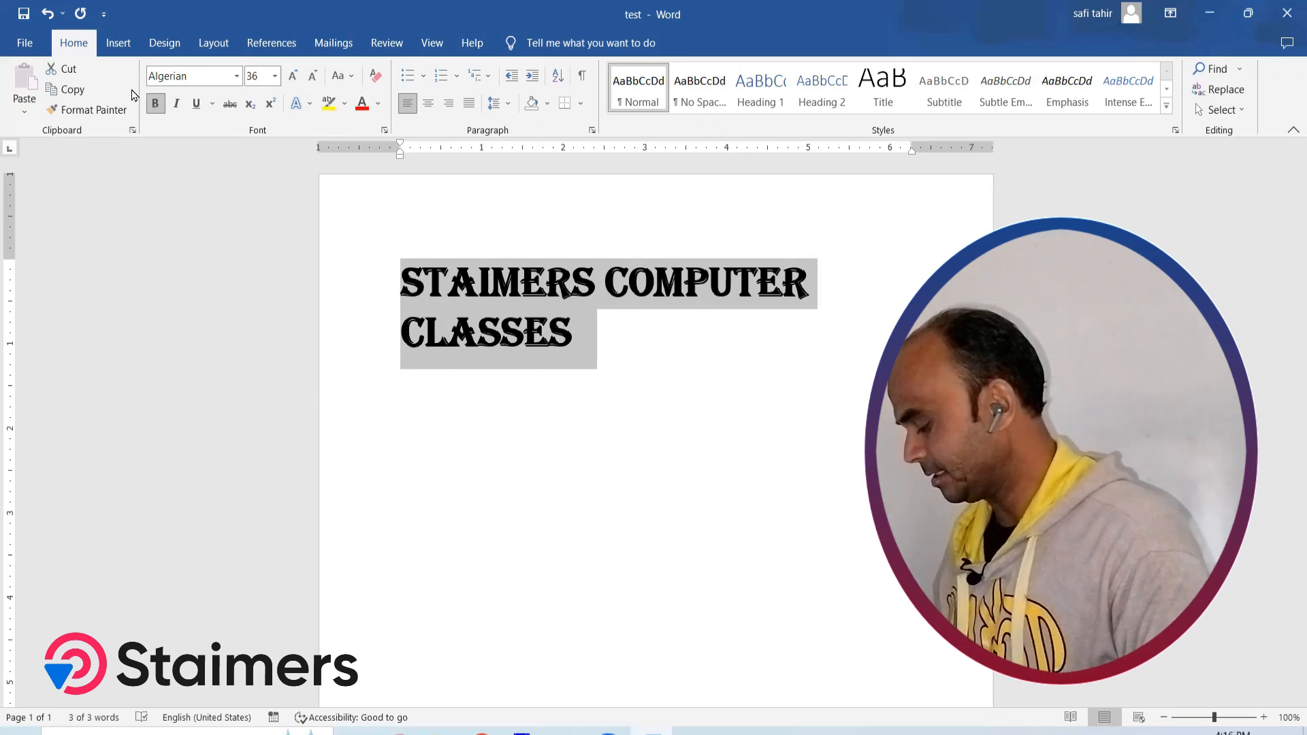
pyautogui.hotkey('ctrl', 'b')
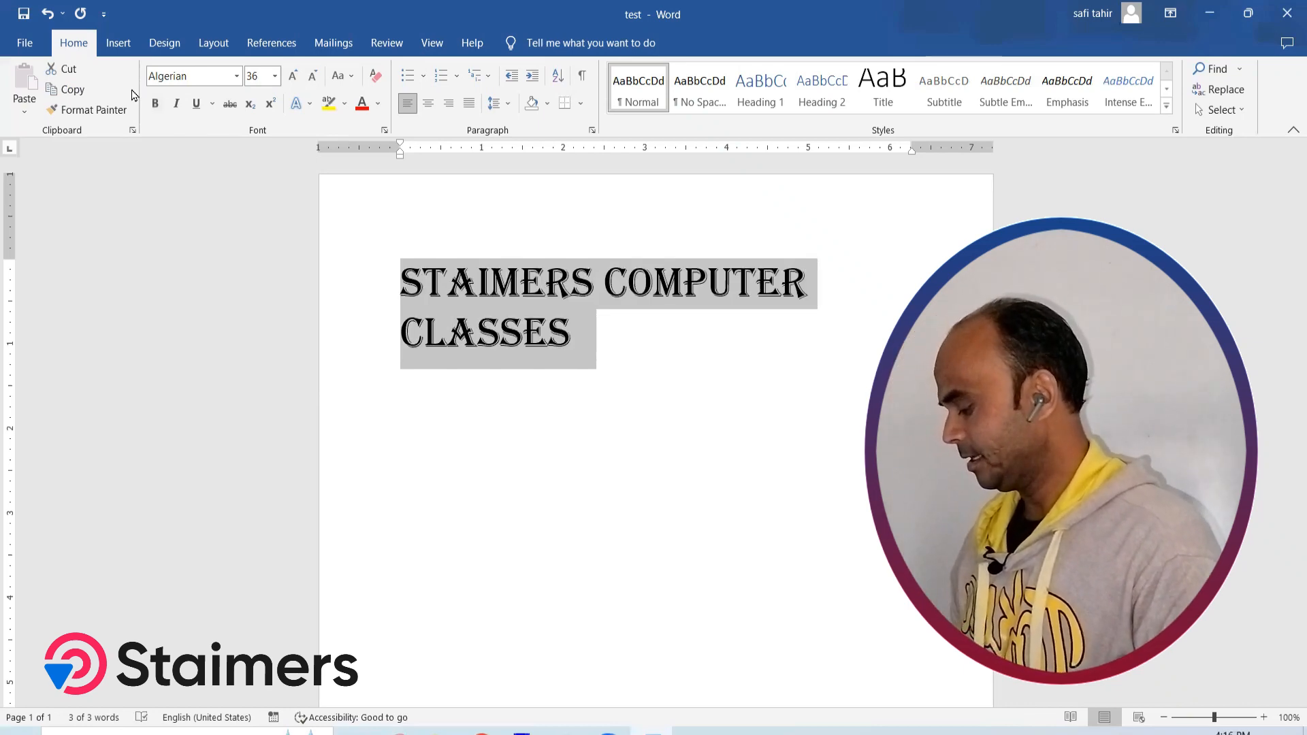
pyautogui.hotkey('ctrl', 'b')
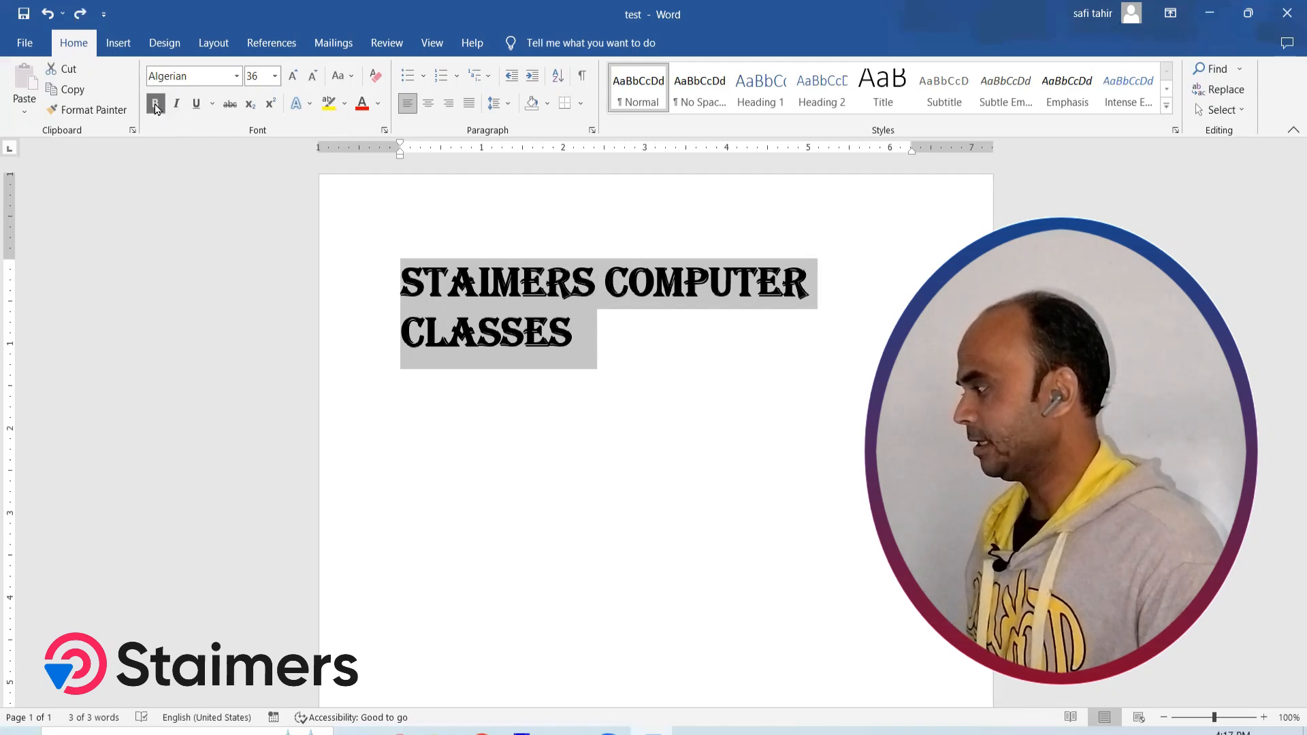
pyautogui.click(156, 104)
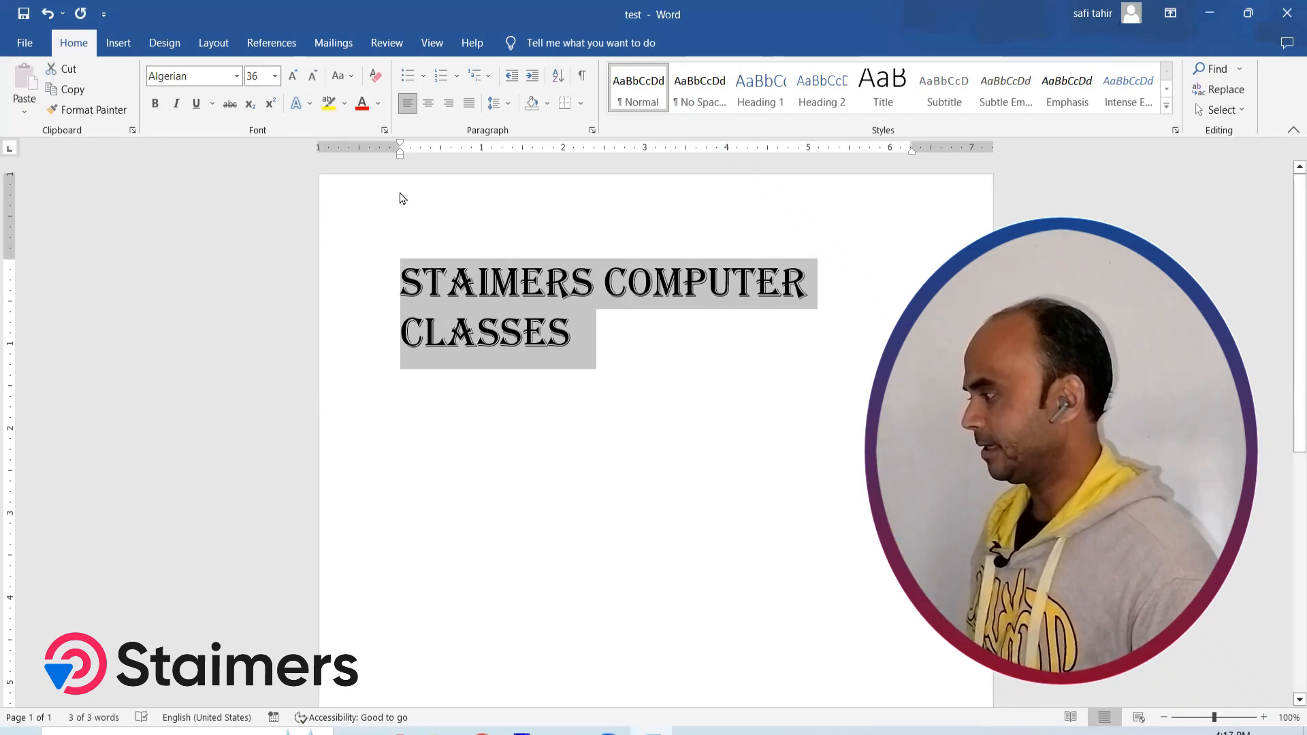
# Apply italic and underline to the selected line
pyautogui.click(174, 109)
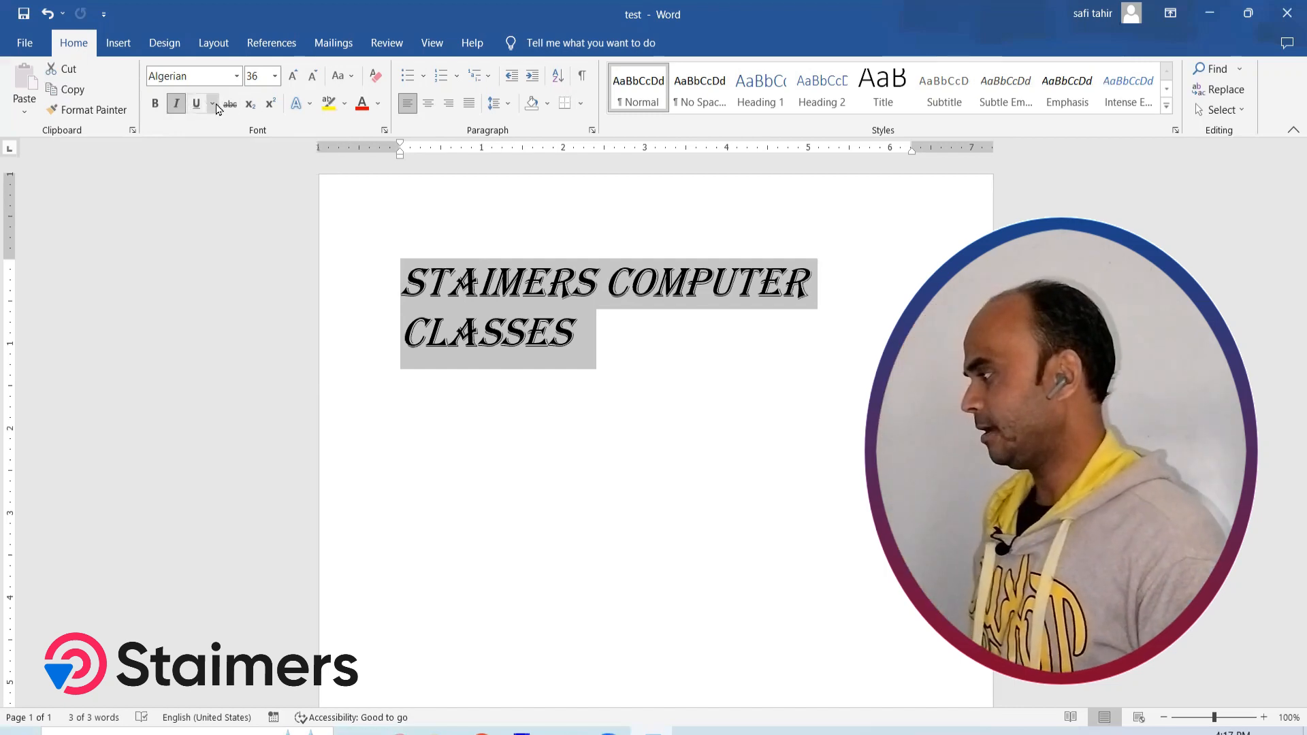
pyautogui.click(195, 104)
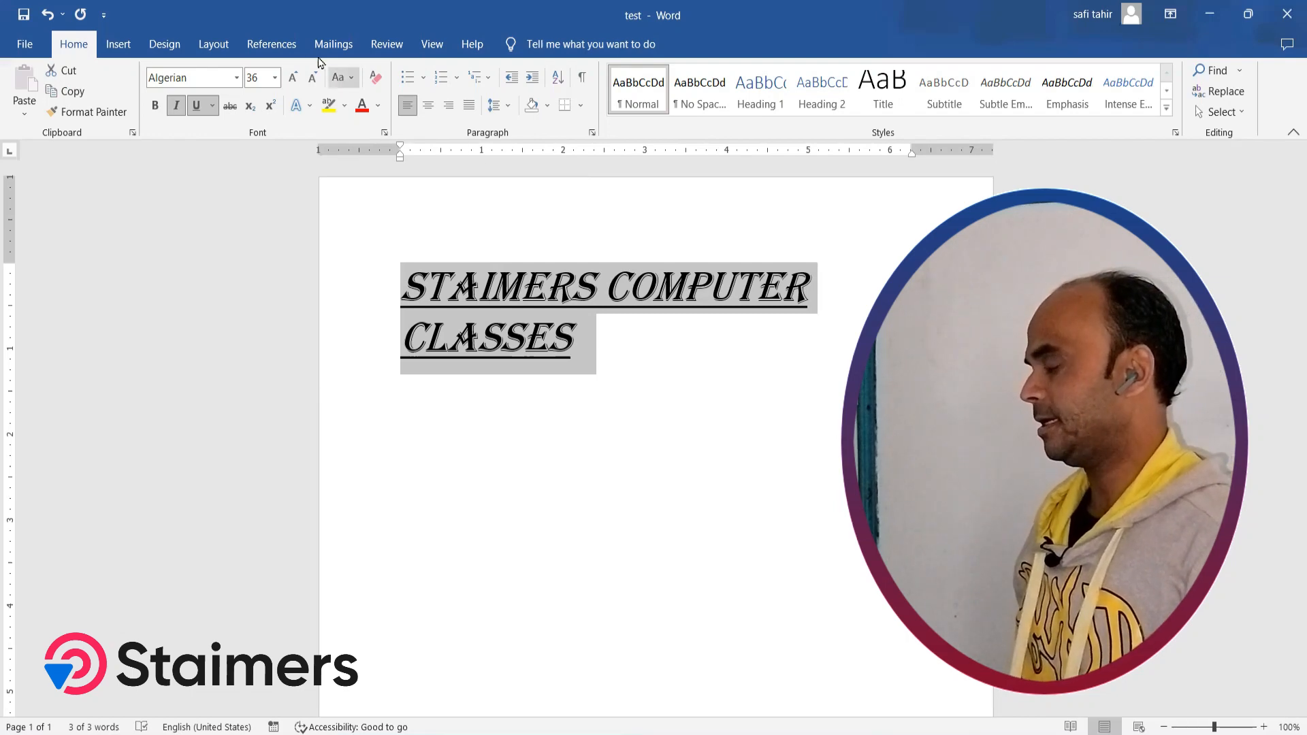
# Remove the italic and underline from the line and change it to sentence case in Calibri
pyautogui.click(349, 79)
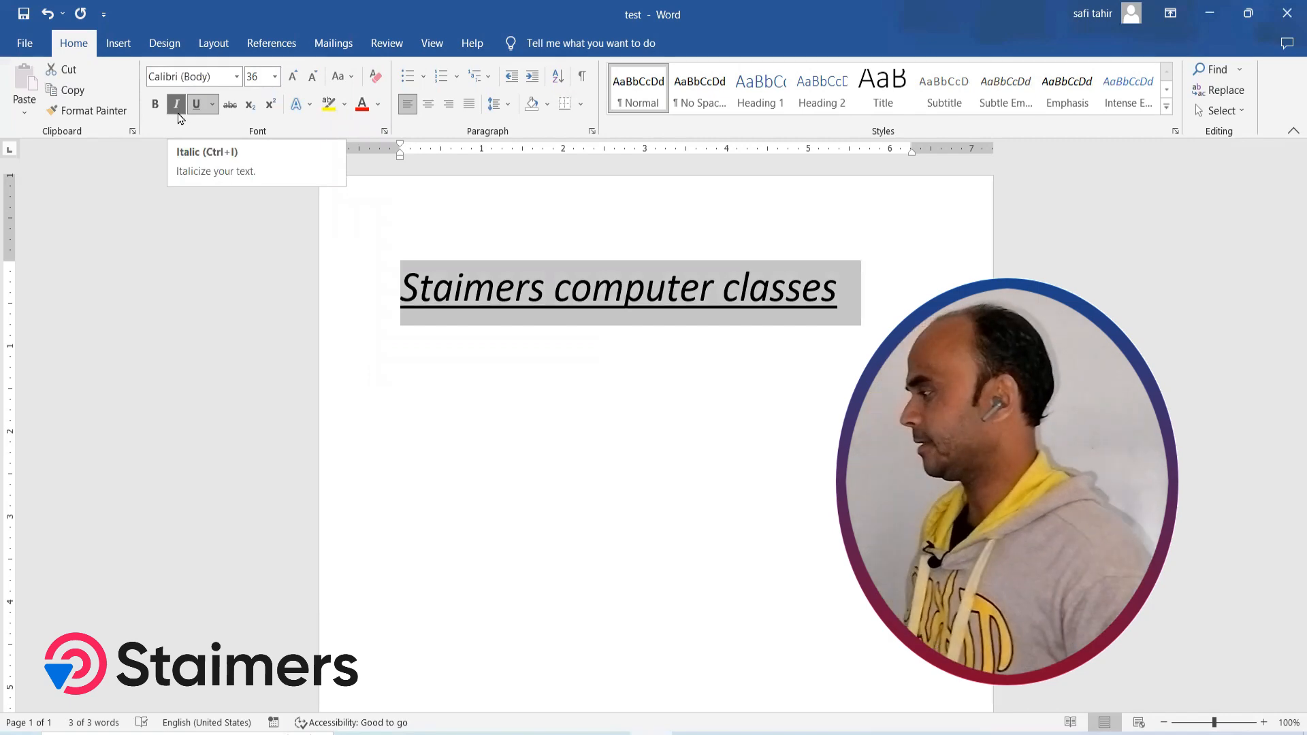
pyautogui.click(178, 115)
pyautogui.click(196, 107)
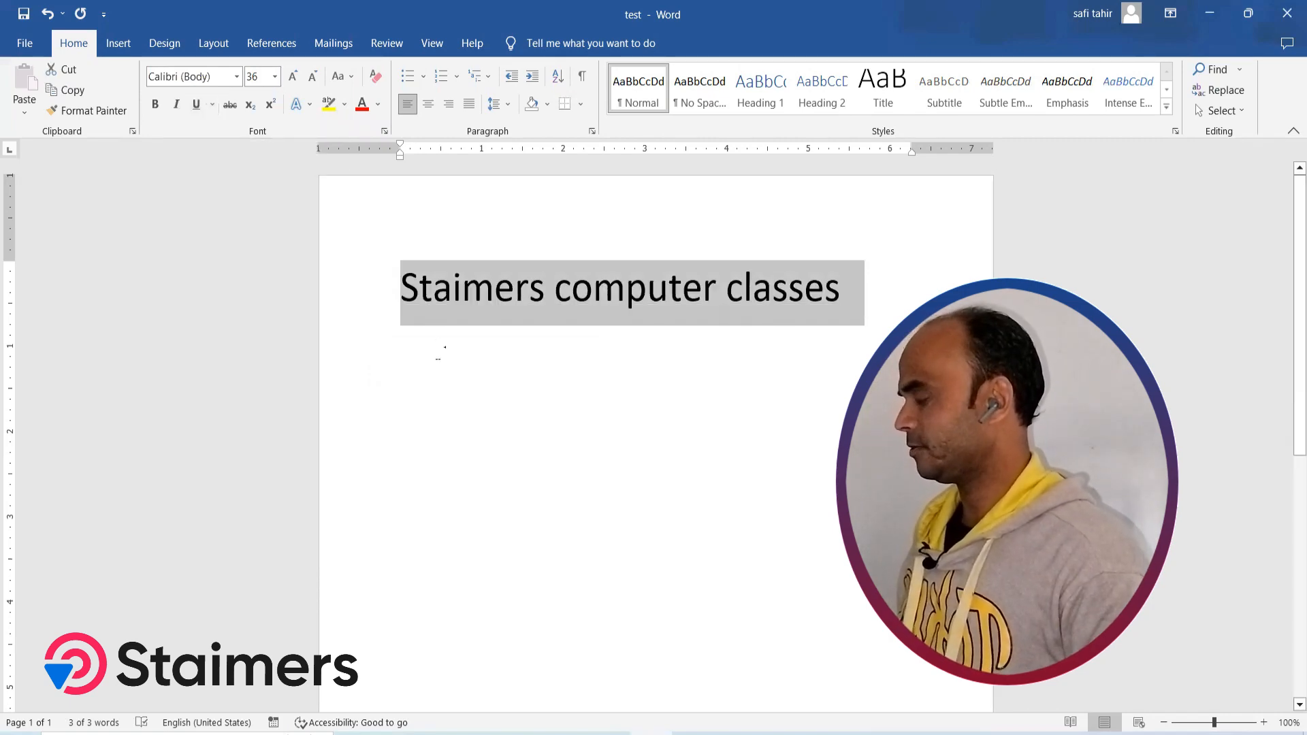
# Apply sentence case to the selected line and change it to lowercase
pyautogui.click(341, 76)
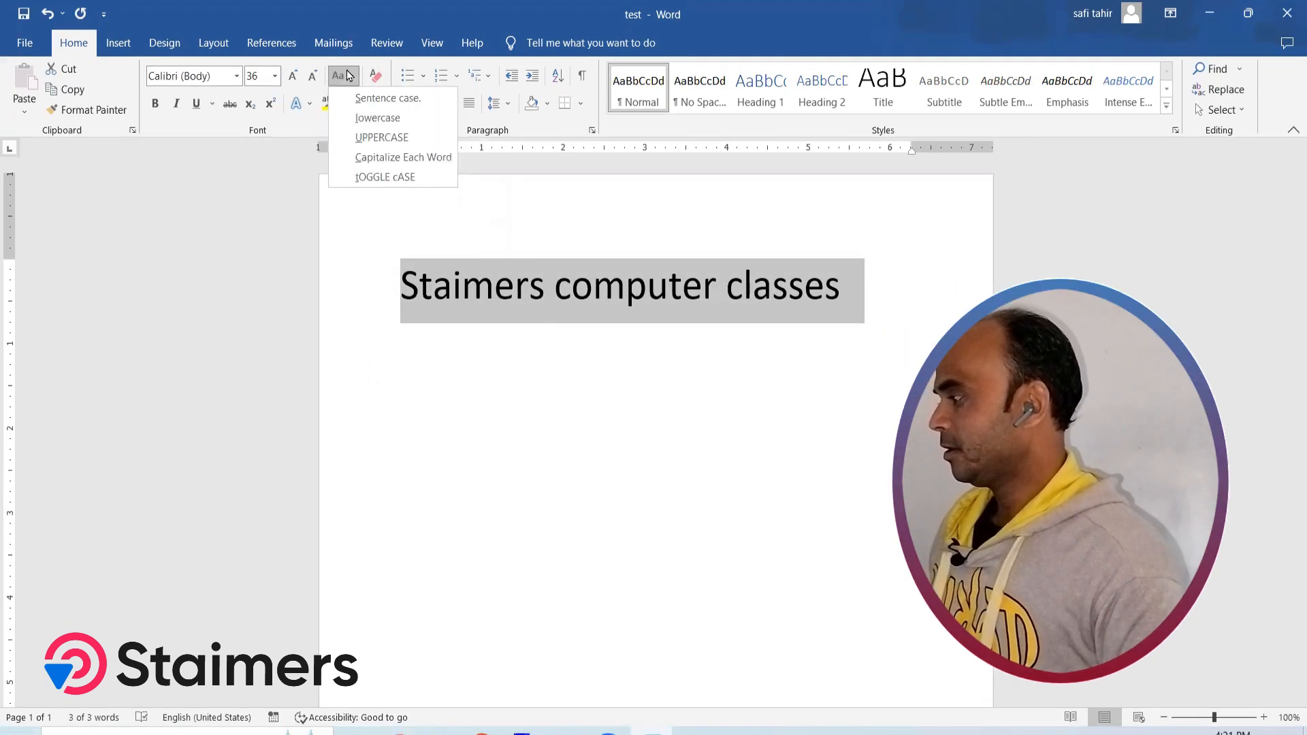
pyautogui.click(361, 106)
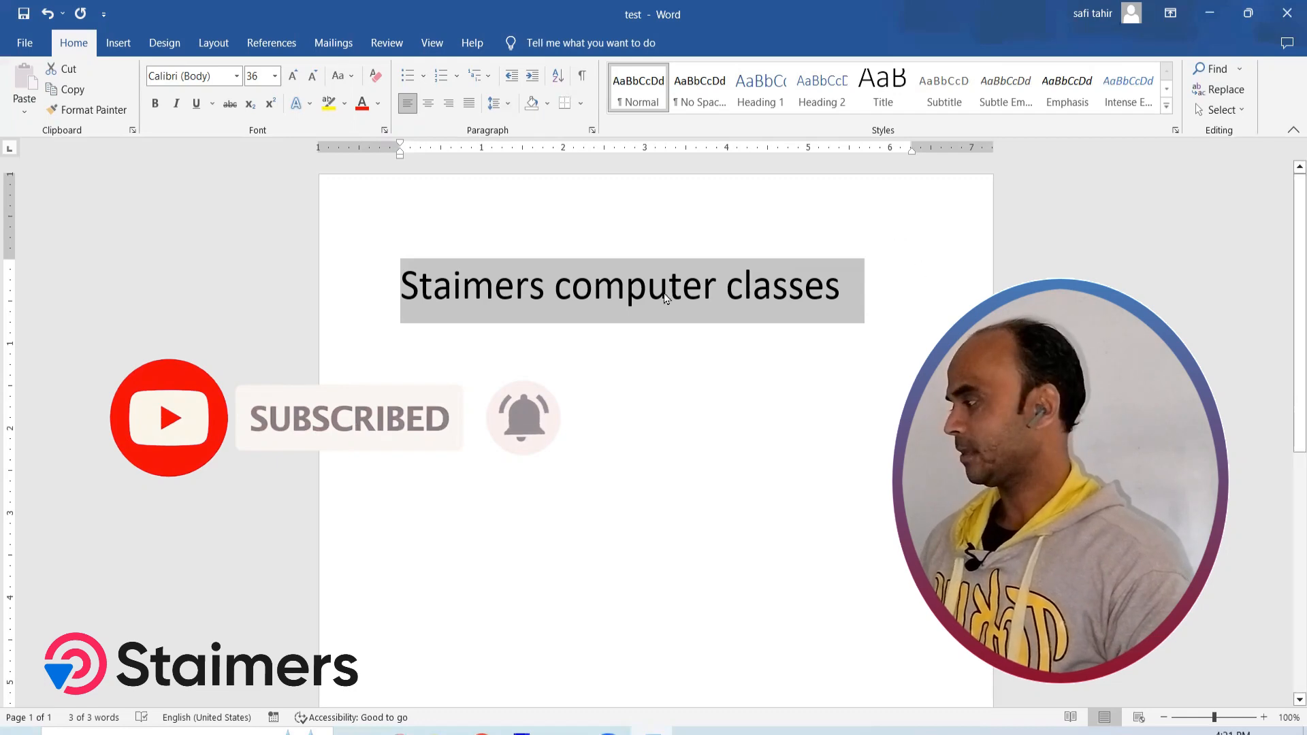
pyautogui.click(314, 77)
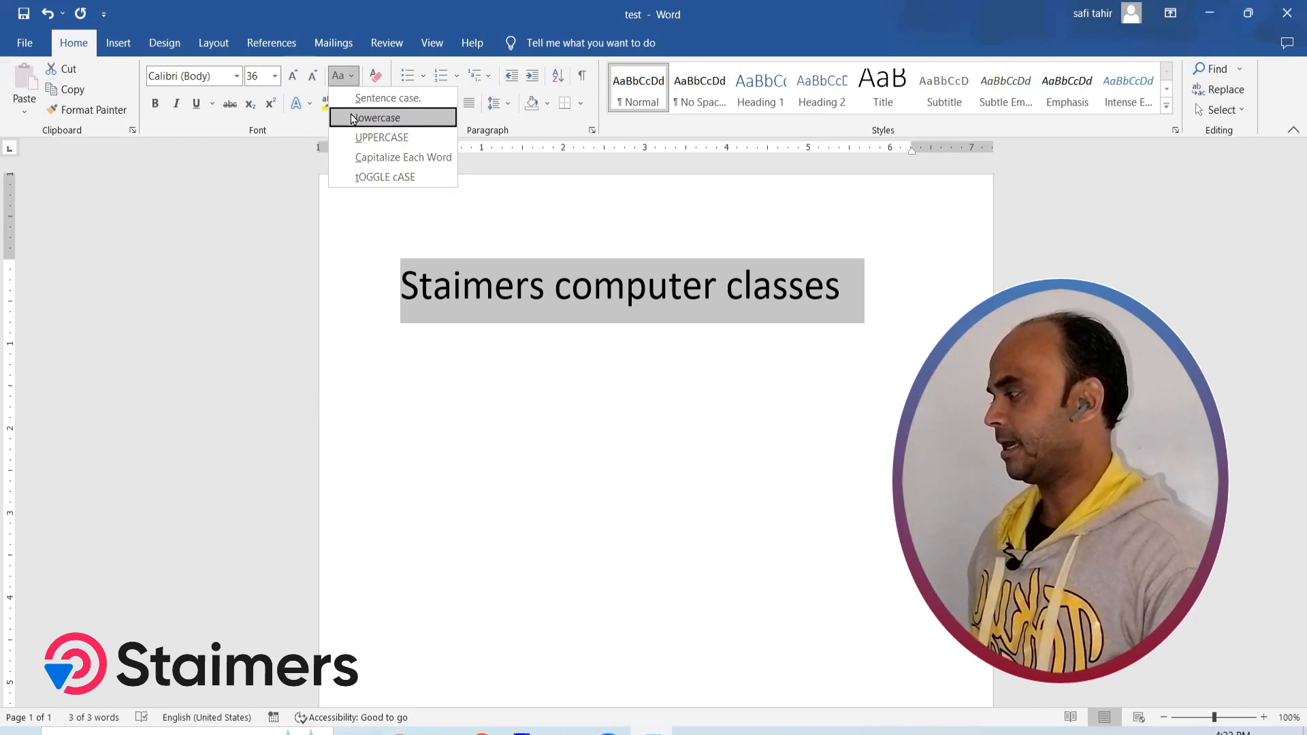
pyautogui.click(376, 117)
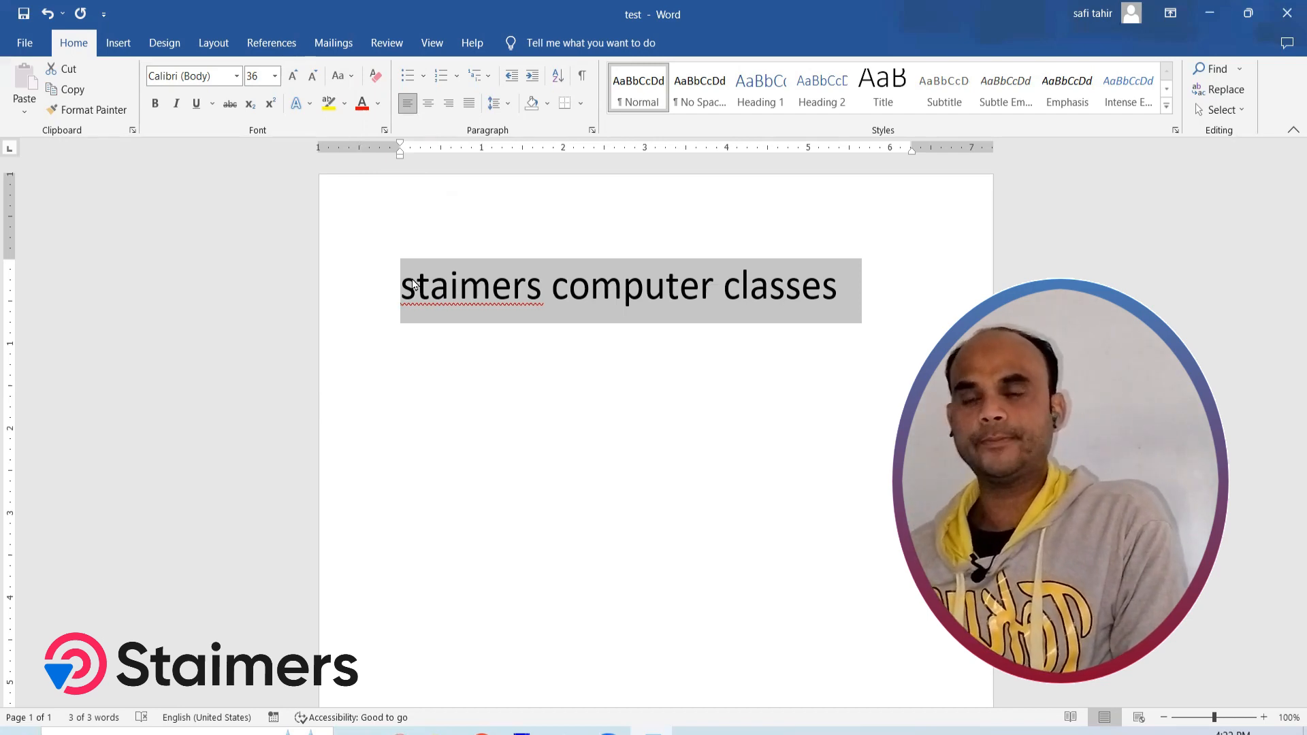
# View the spelling suggestions for the word "staimers" and dismiss them without choosing any
pyautogui.click(562, 313)
pyautogui.rightClick(442, 299)
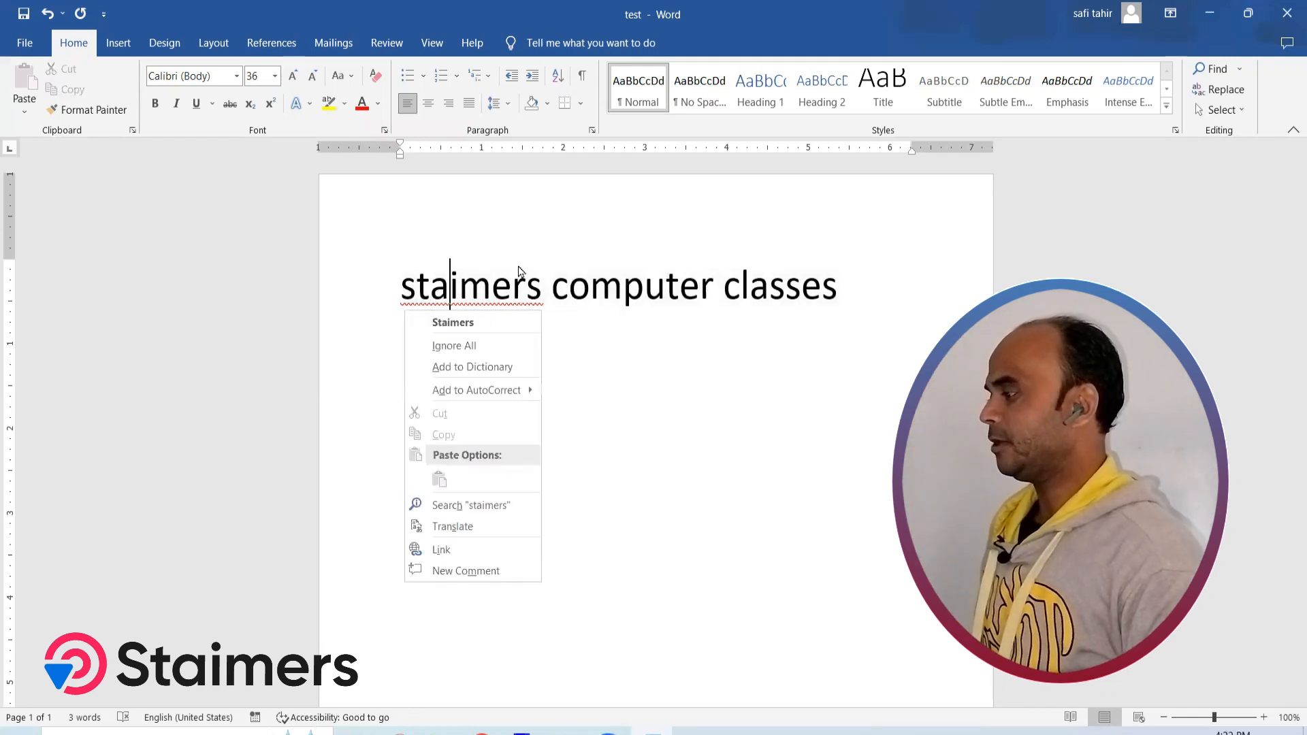
pyautogui.press('Escape')
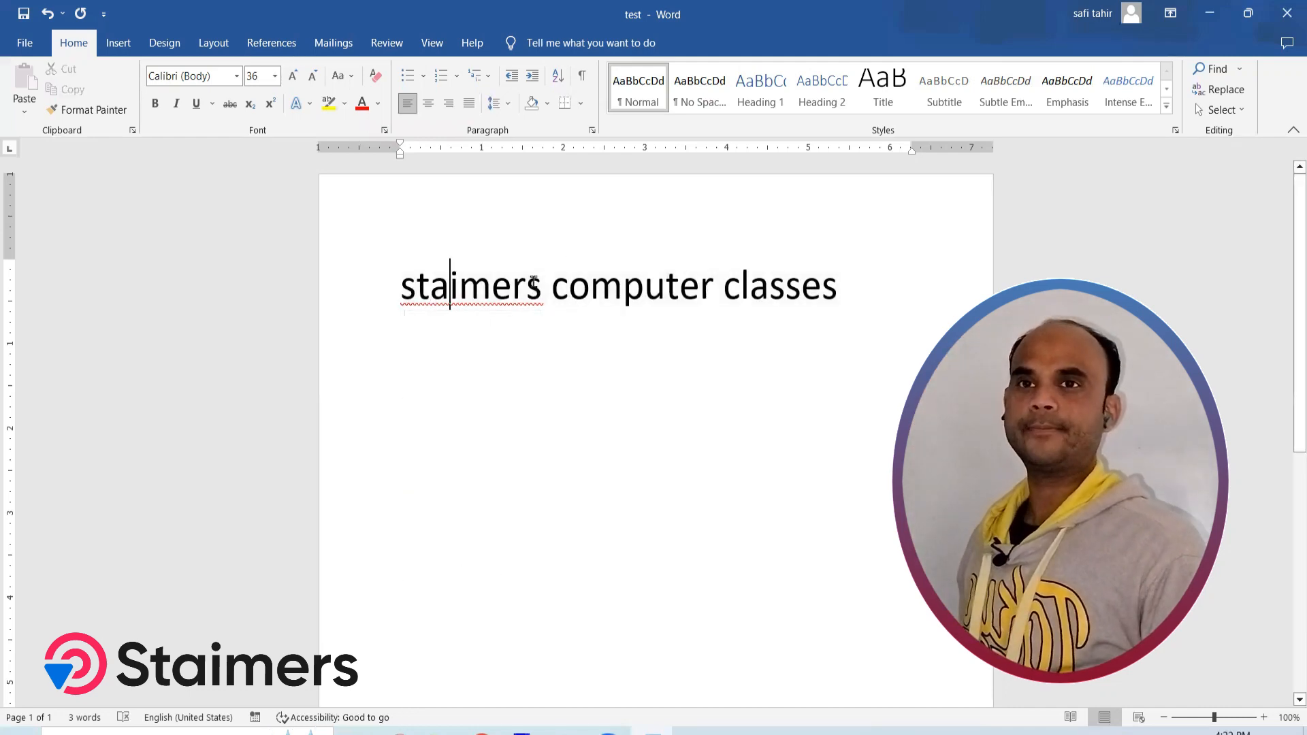
# Change the first word to UPPERCASE, and extend UPPERCASE to the whole line
pyautogui.click(352, 80)
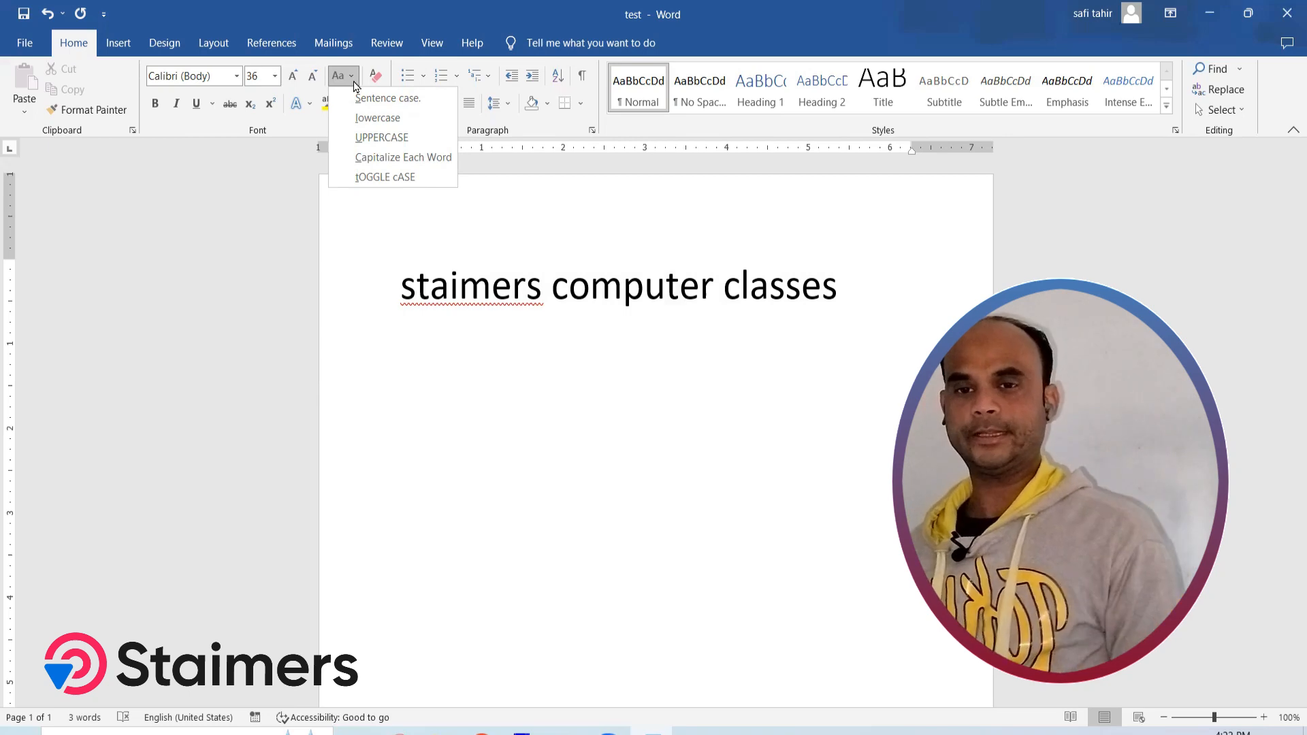
pyautogui.click(371, 147)
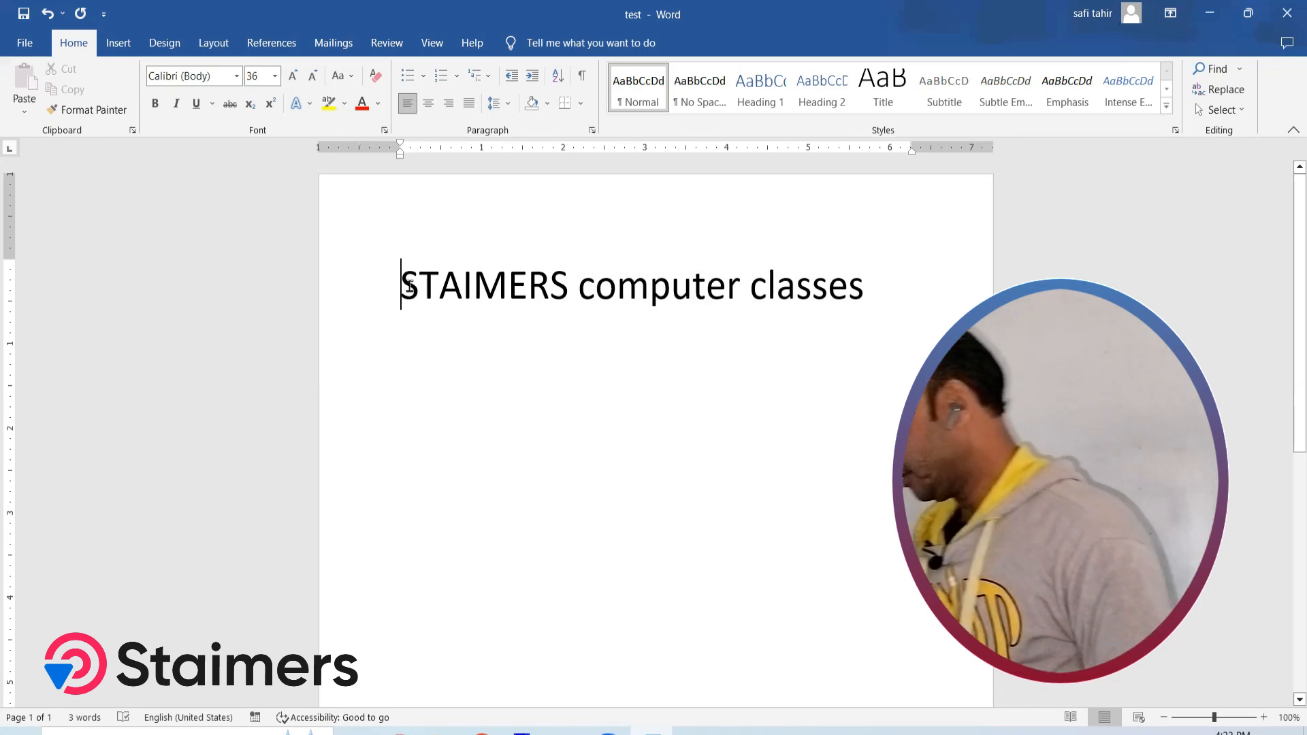
pyautogui.tripleClick(409, 286)
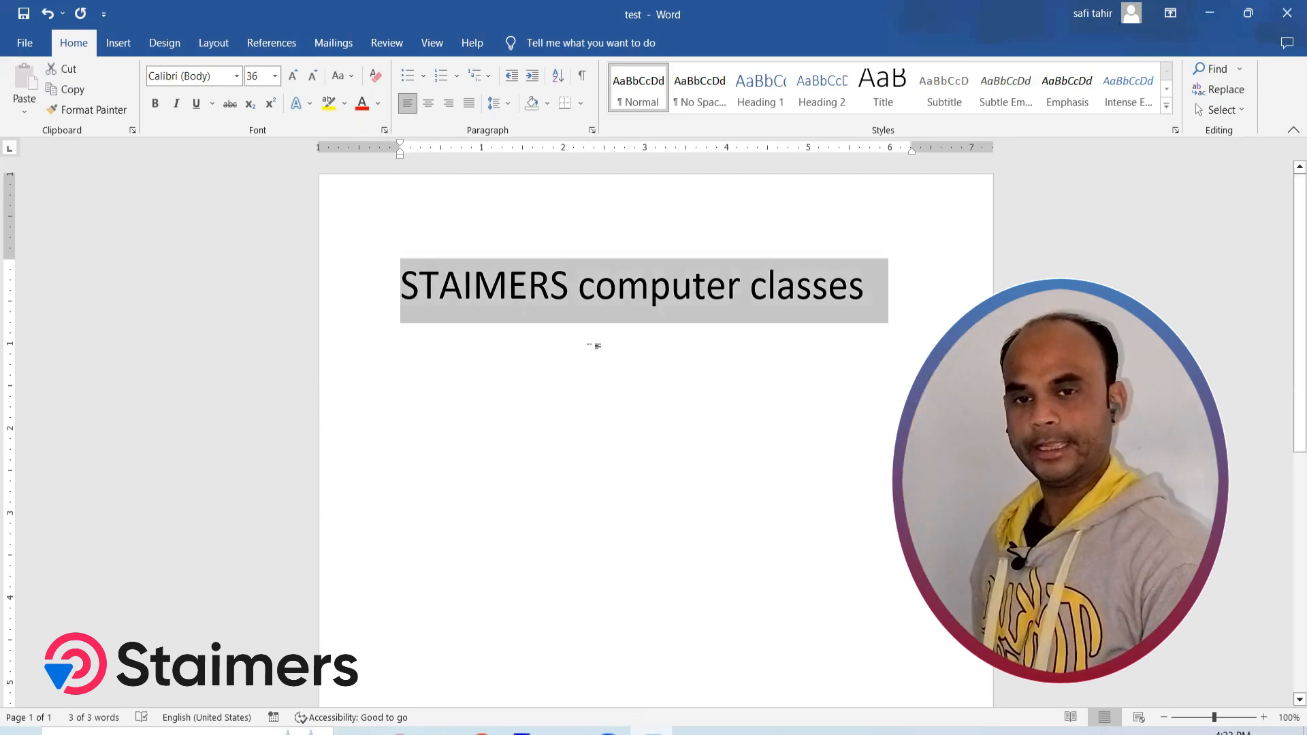
pyautogui.click(353, 76)
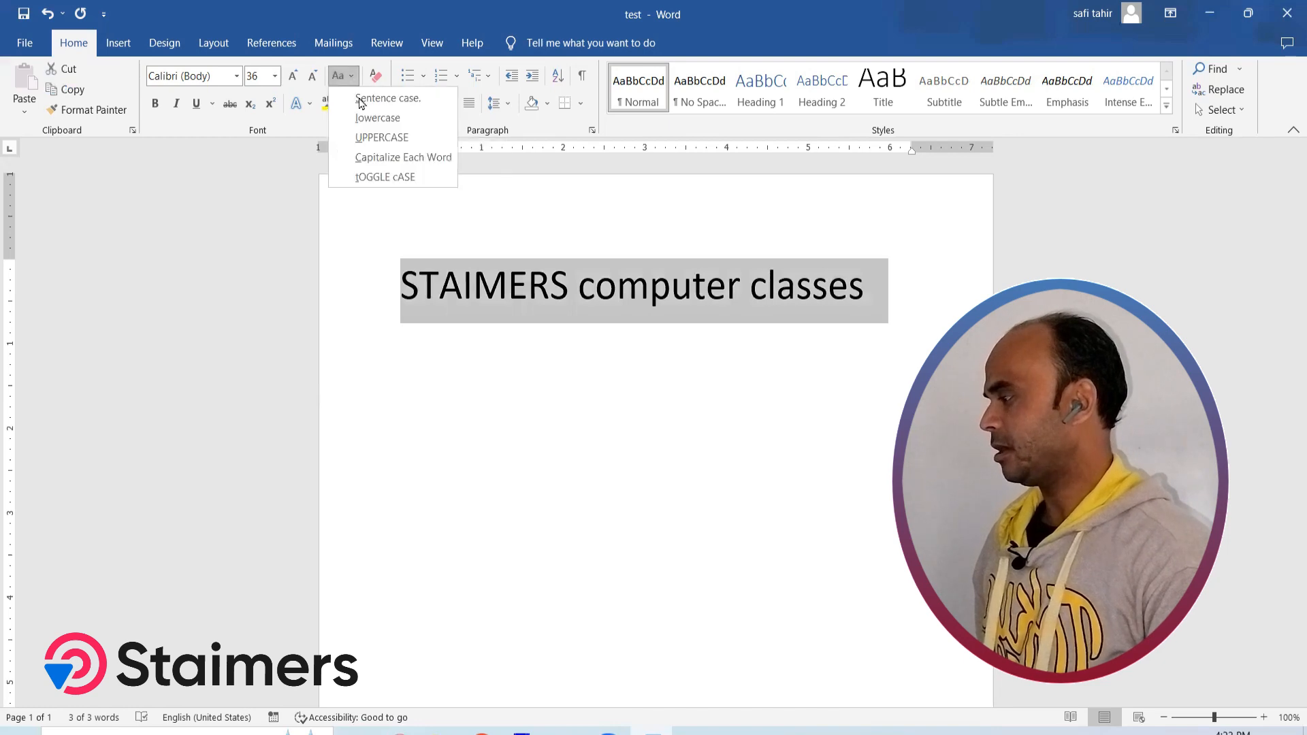
pyautogui.click(377, 138)
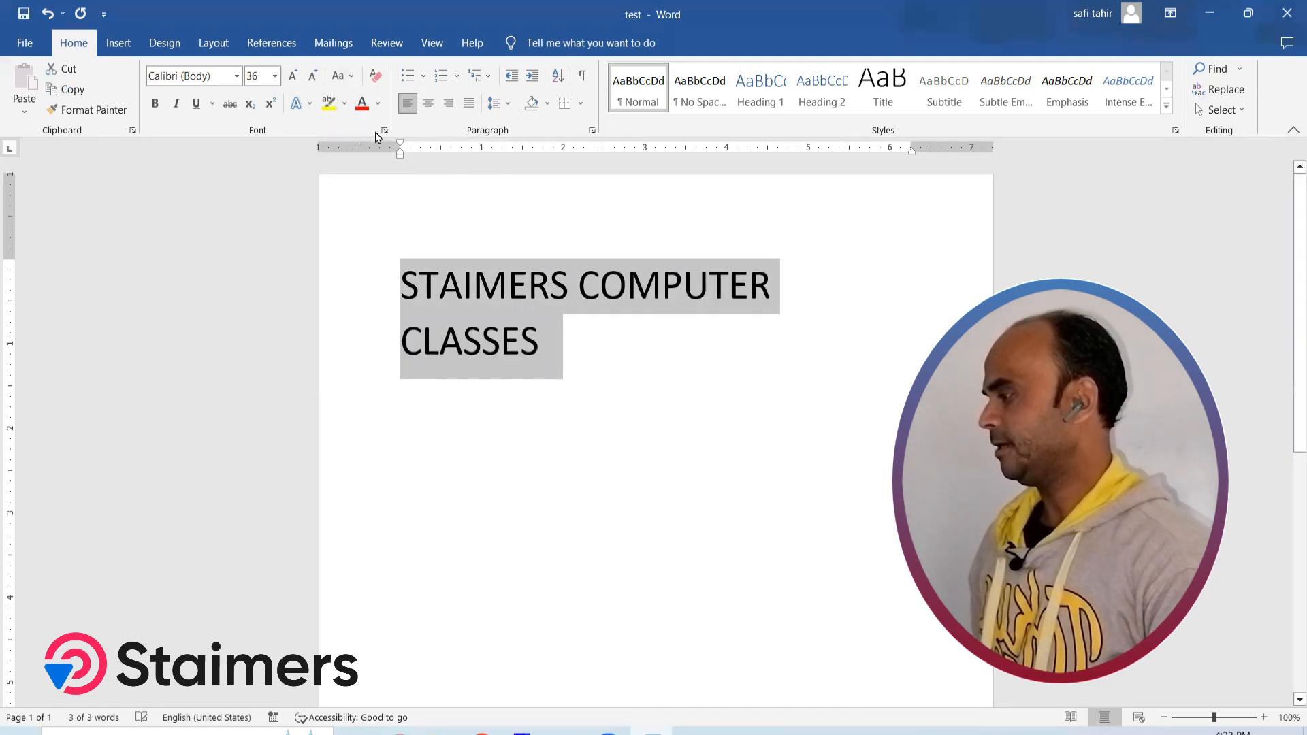
pyautogui.click(575, 368)
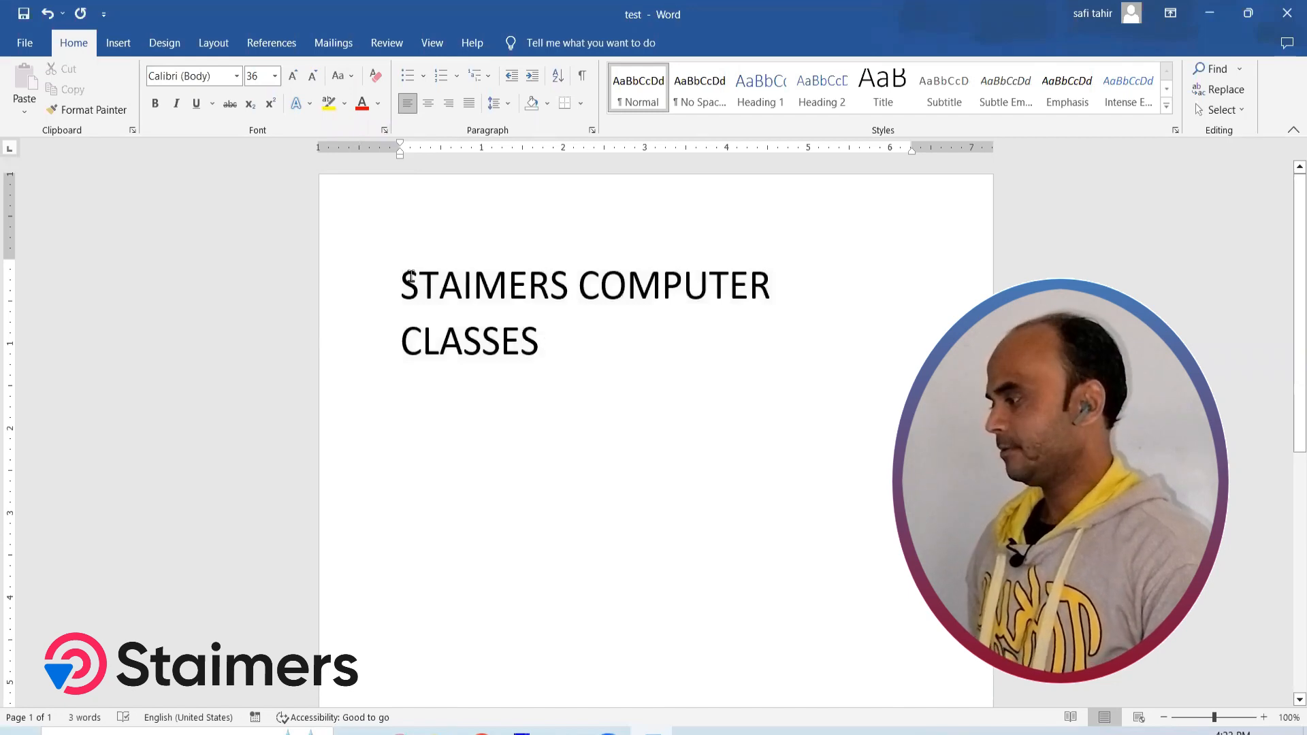
# Select the whole line of text and apply Capitalize Each Word to it
pyautogui.moveTo(408, 275); pyautogui.dragTo(496, 335)
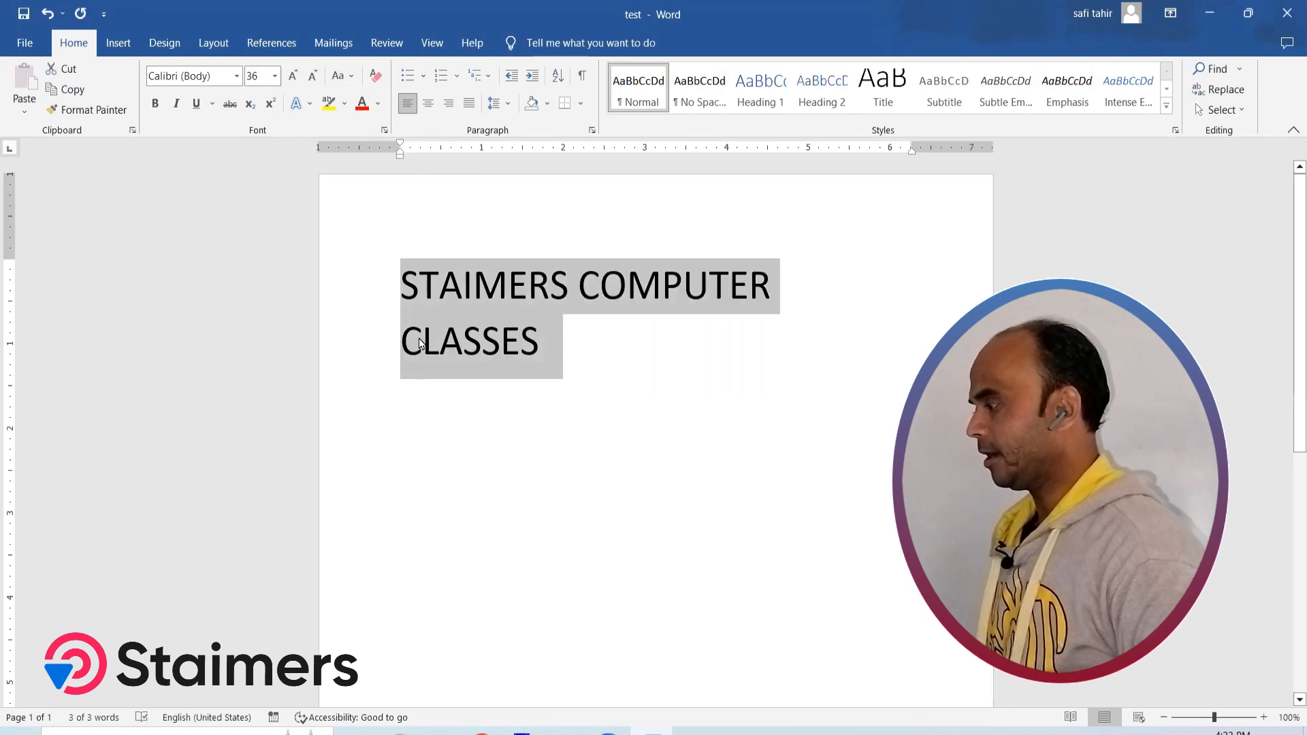
pyautogui.click(340, 76)
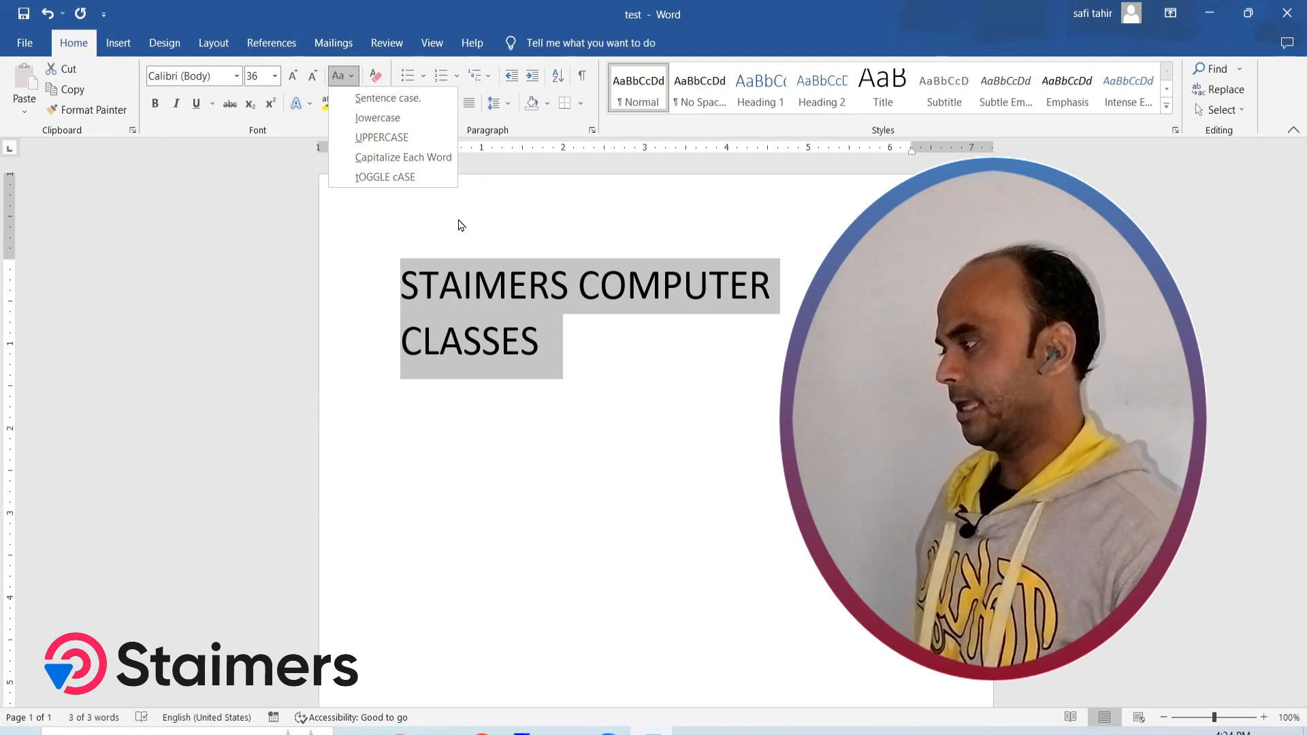
pyautogui.click(386, 158)
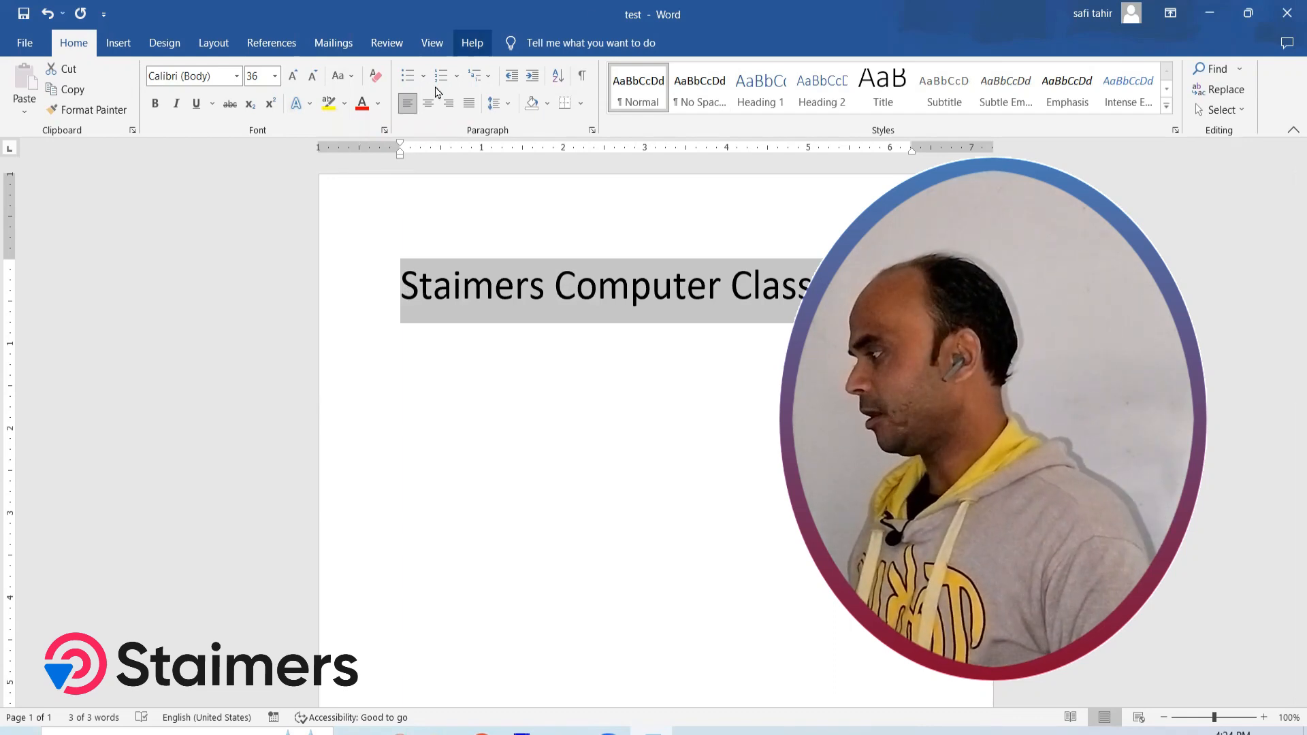
# Try tOGGLE cASE on the line twice, undoing it each time to return to Capitalize Each Word
pyautogui.click(351, 76)
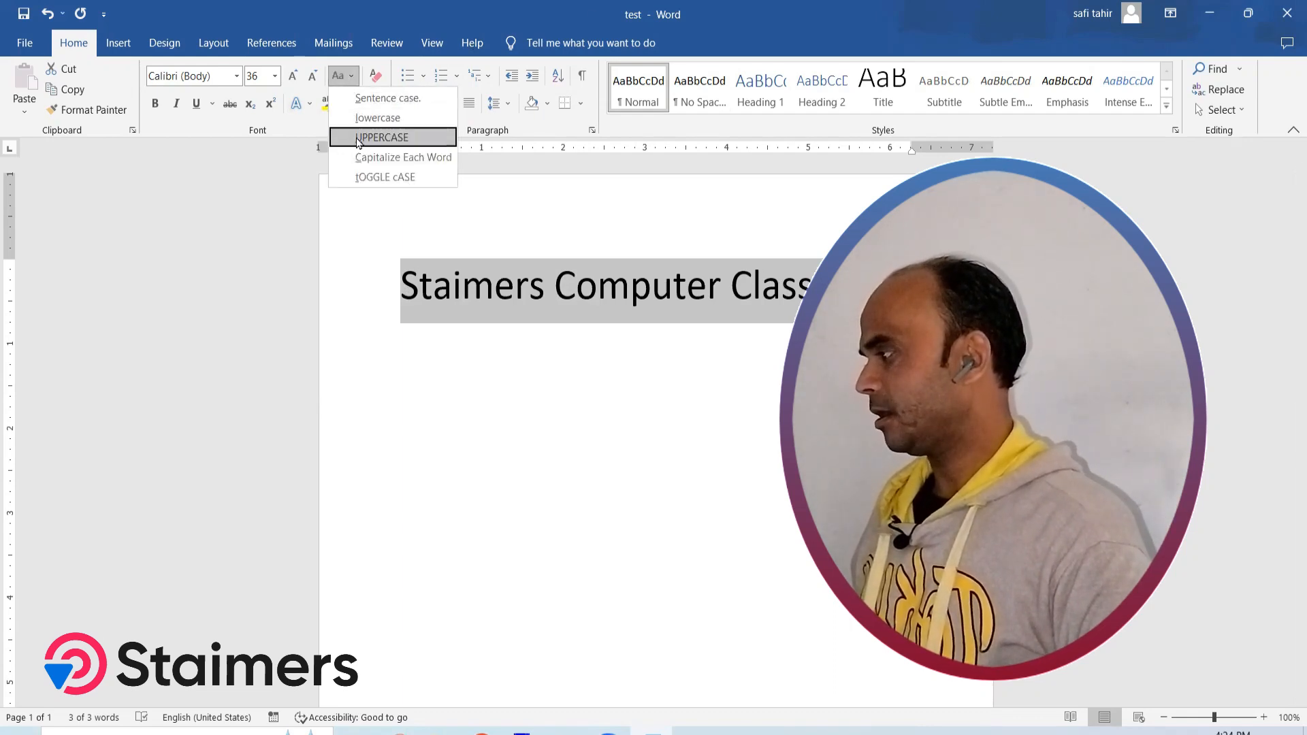
pyautogui.click(370, 178)
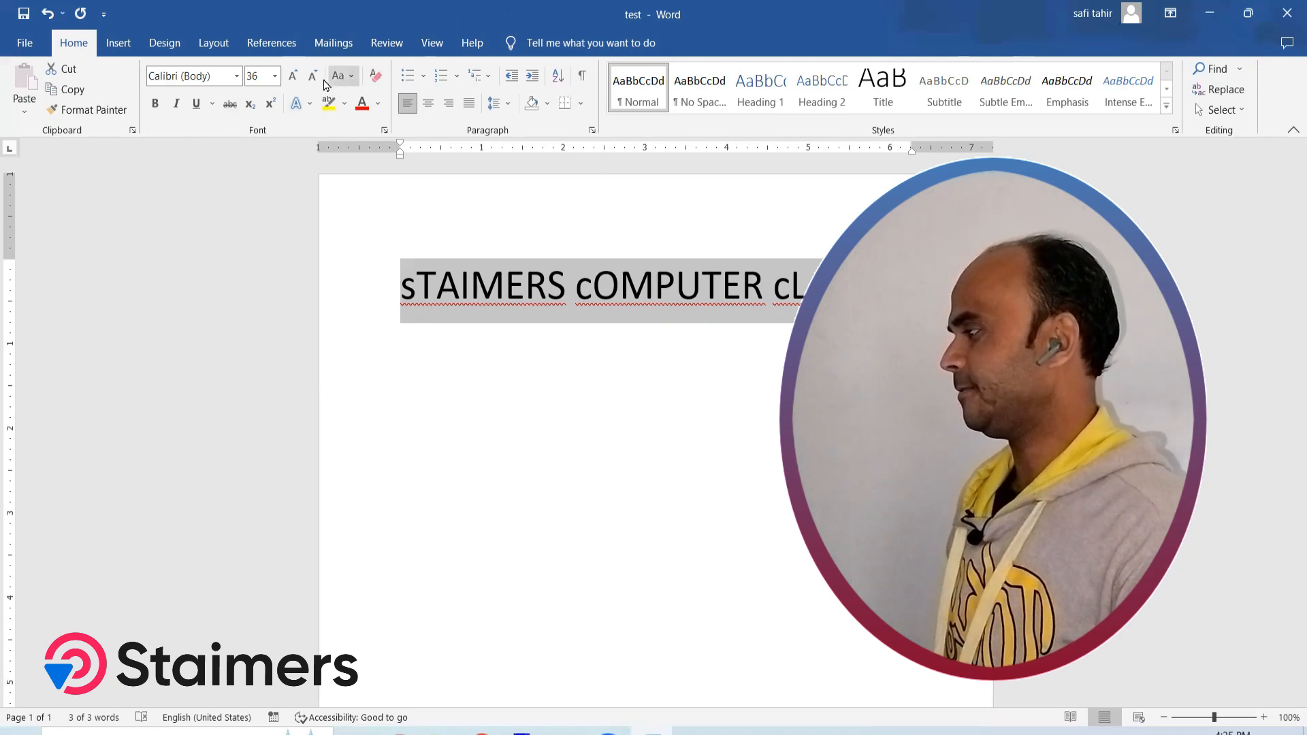
pyautogui.hotkey('ctrl', 'z')
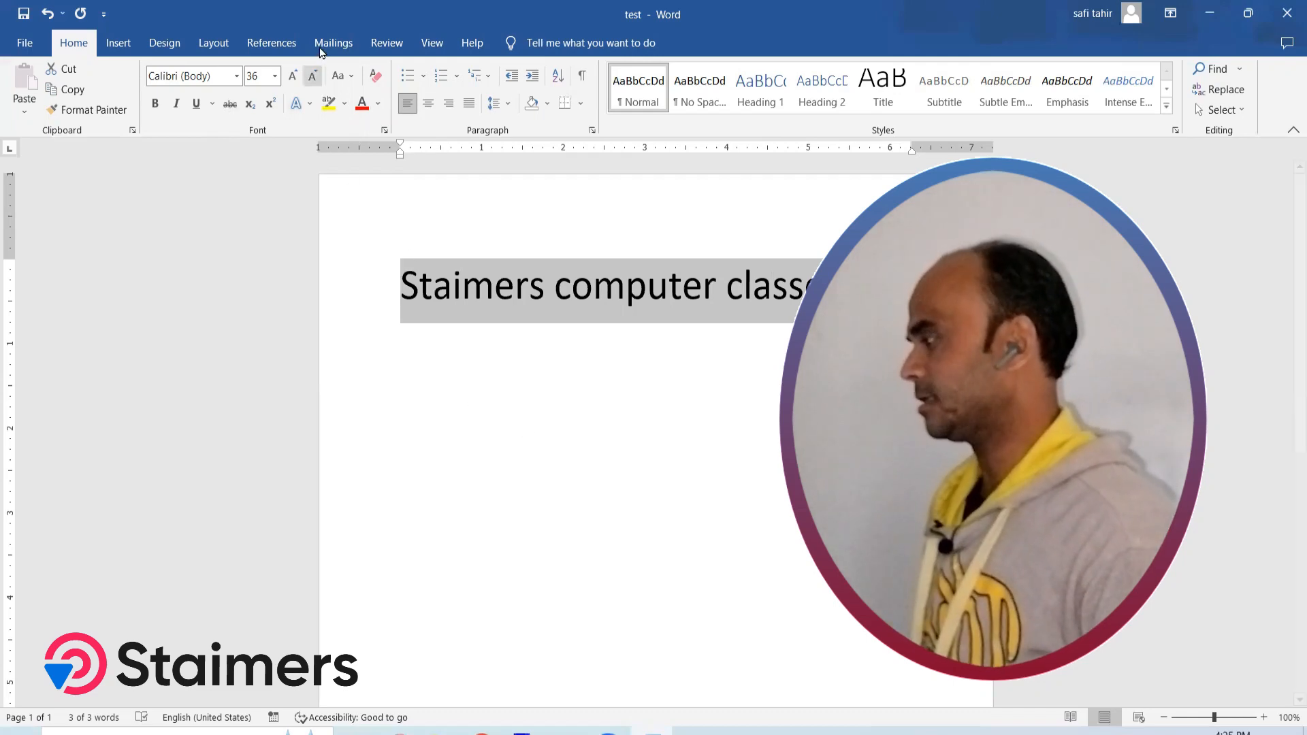
pyautogui.click(339, 76)
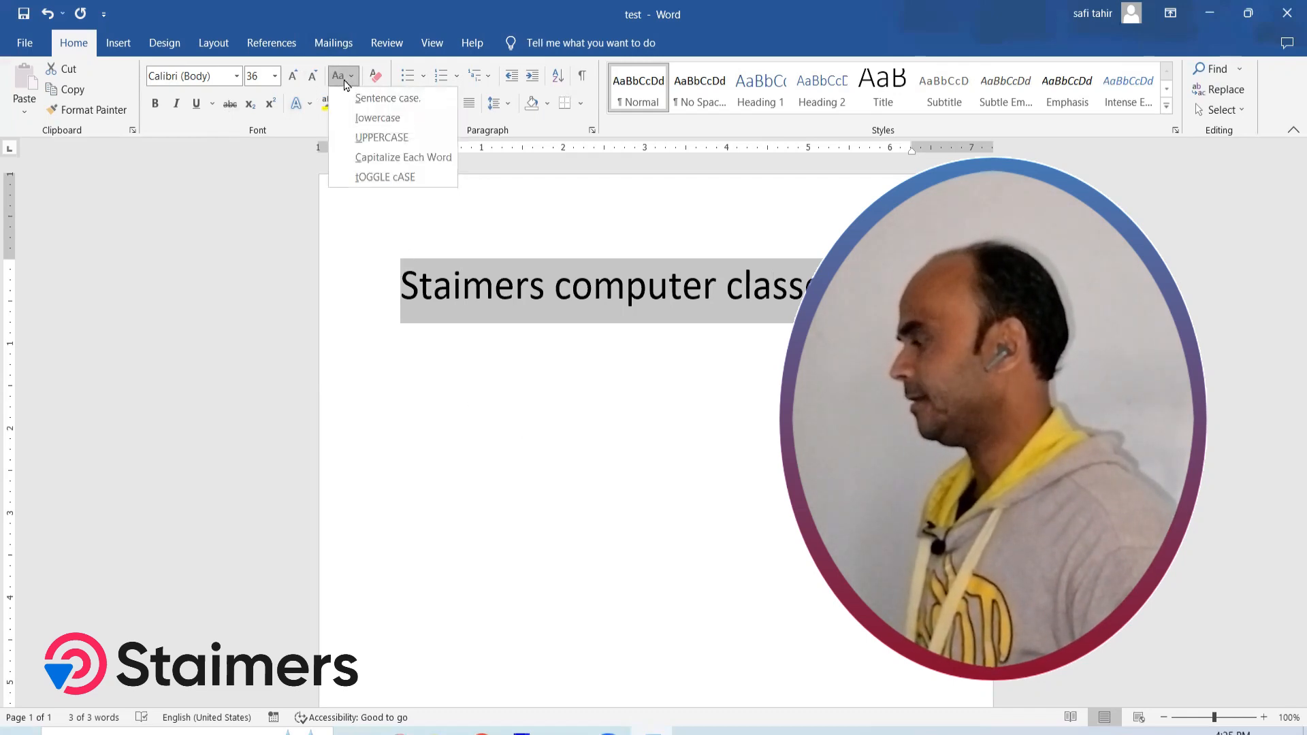
pyautogui.click(382, 157)
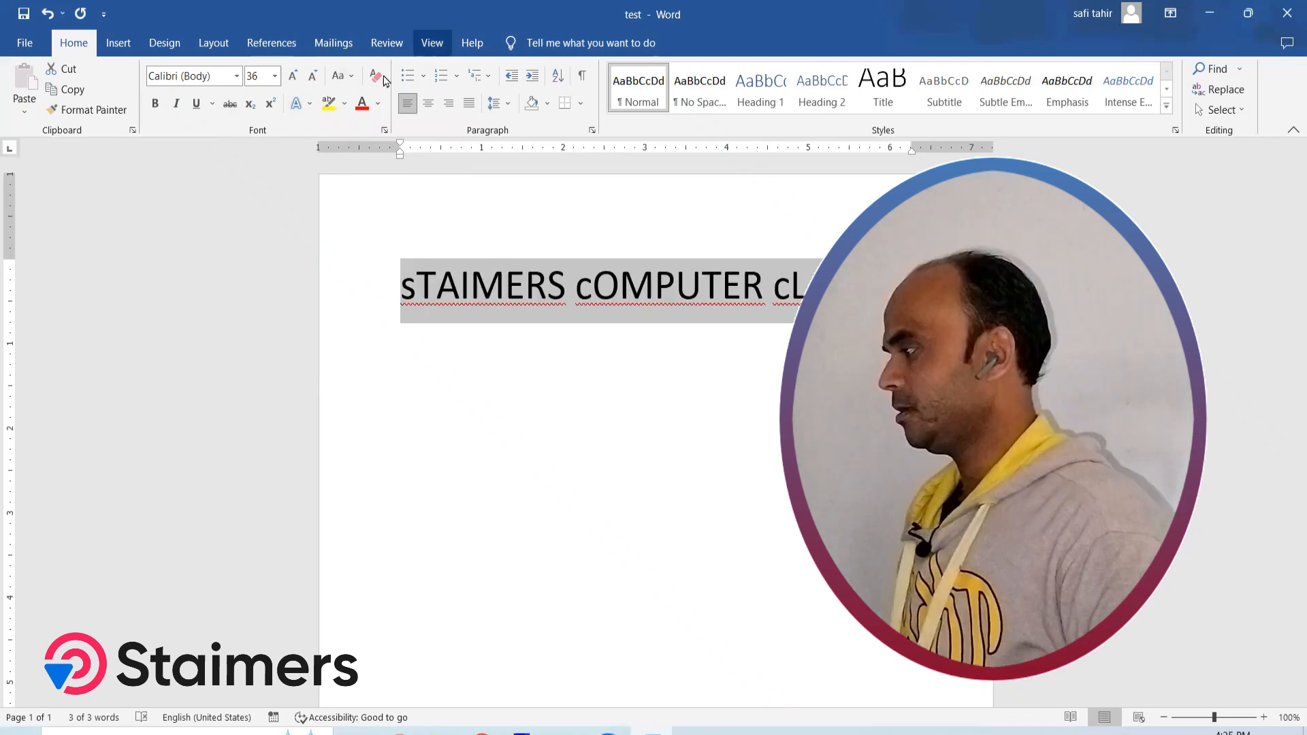
pyautogui.hotkey('ctrl', 'z')
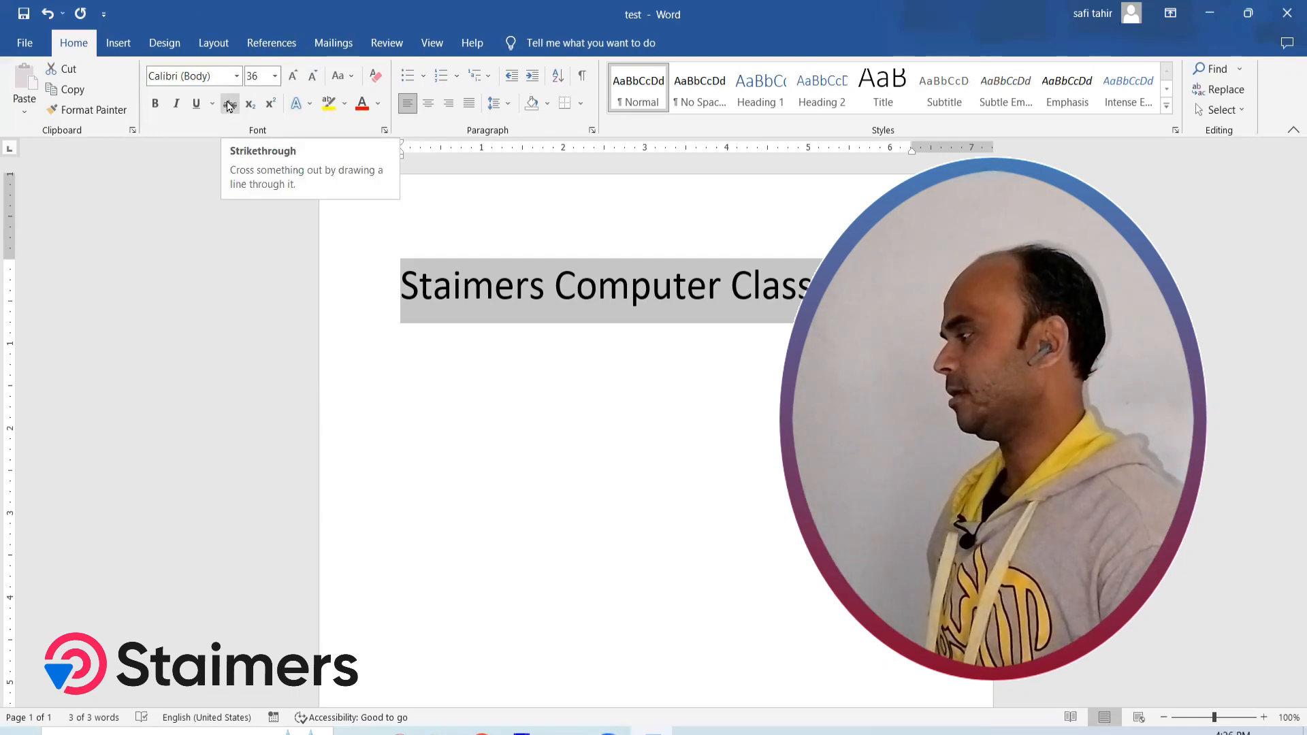
# Apply strikethrough to the selected line and remove it again
pyautogui.click(230, 104)
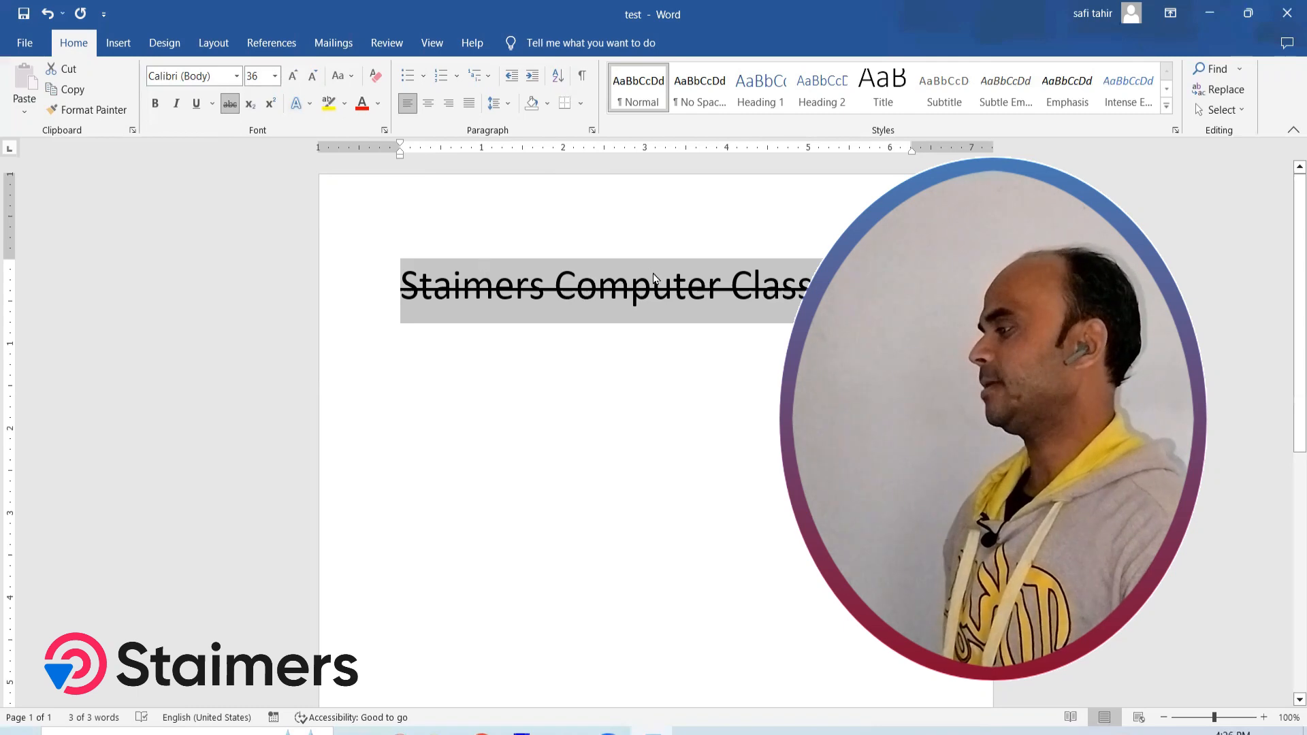
pyautogui.click(230, 104)
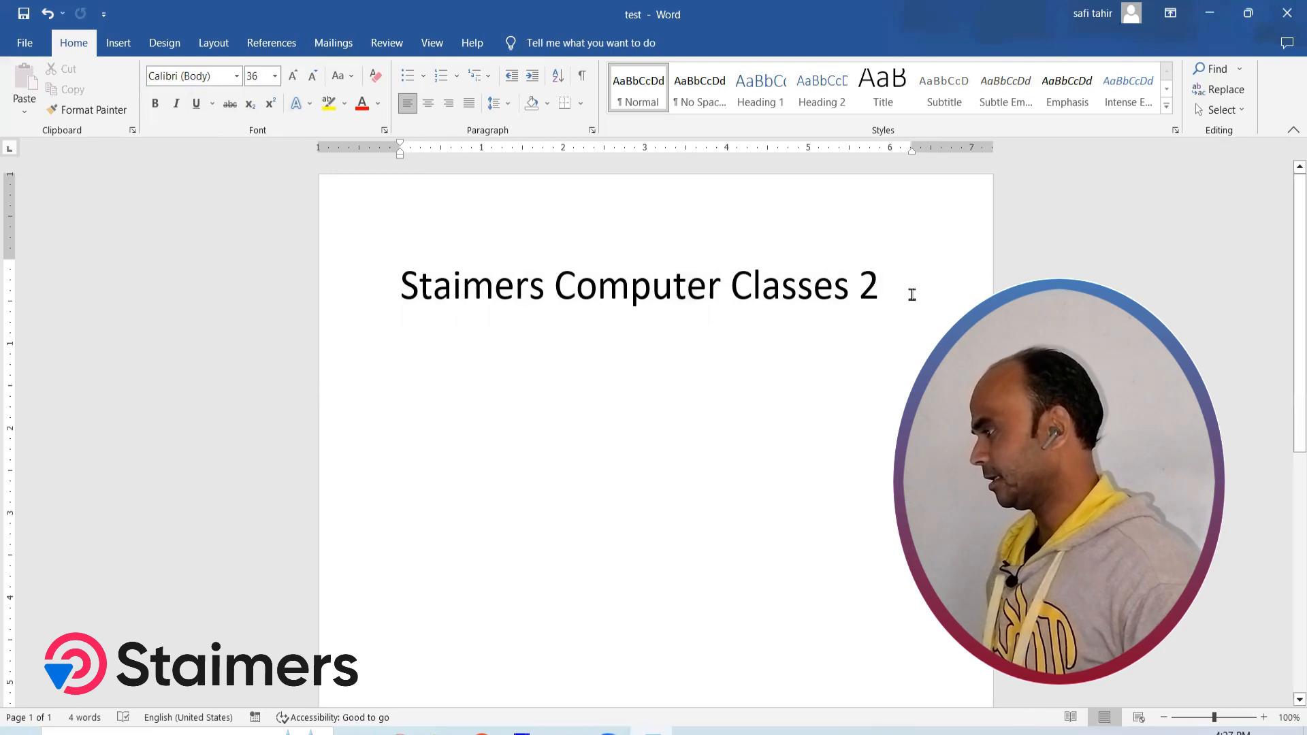
# Replace the 2 after "Classes" with X1 and add X2 on a new line
pyautogui.press('BackSpace')
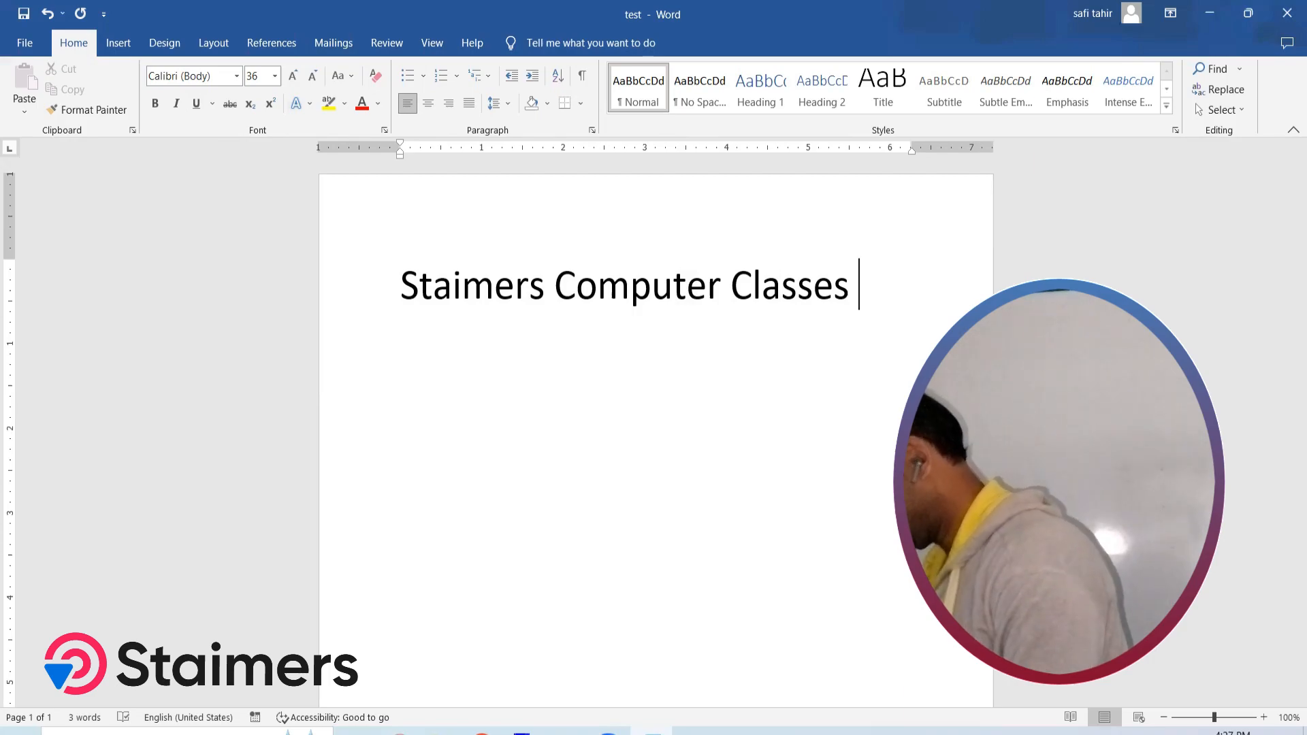
pyautogui.write('X1')
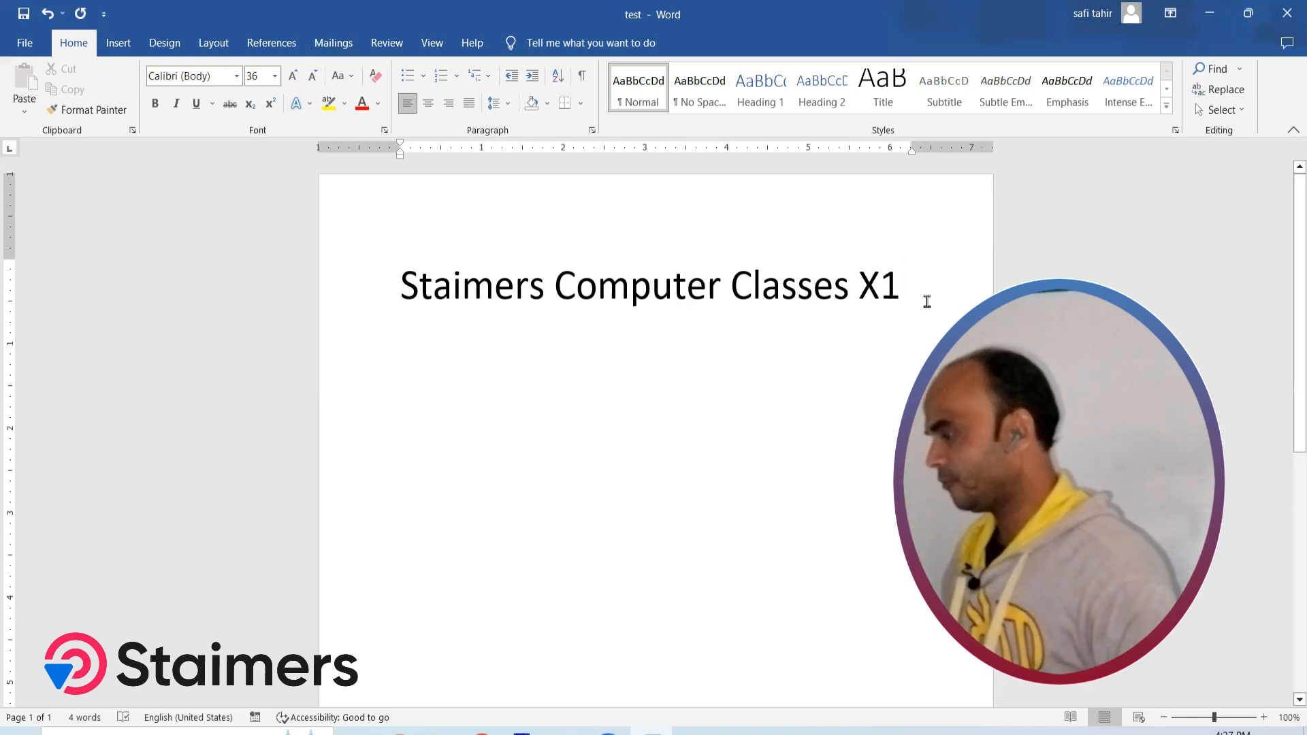
pyautogui.press('Return')
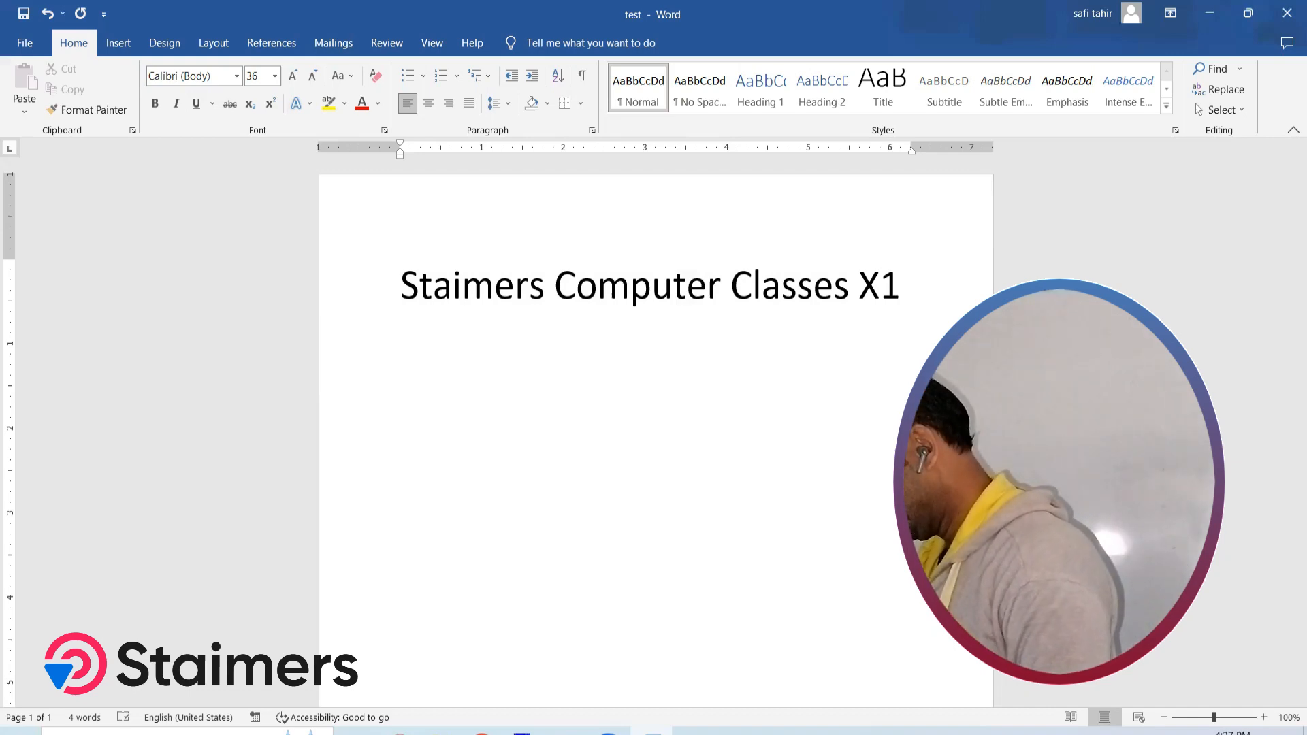
pyautogui.write('X2')
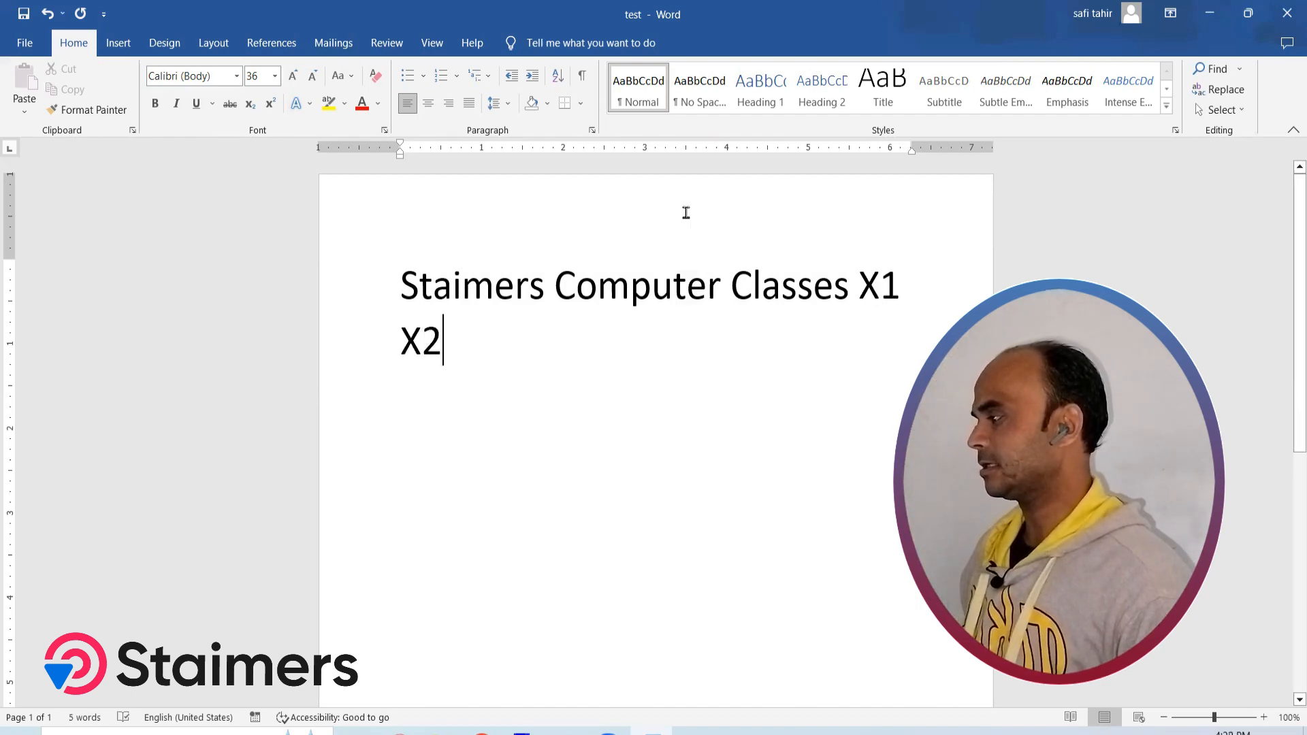
# Delete the second-line X2 and the 1 after the first X, and add a subscript 2 there
pyautogui.press('BackSpace')
pyautogui.press('BackSpace')
pyautogui.press('BackSpace')
pyautogui.press('BackSpace')
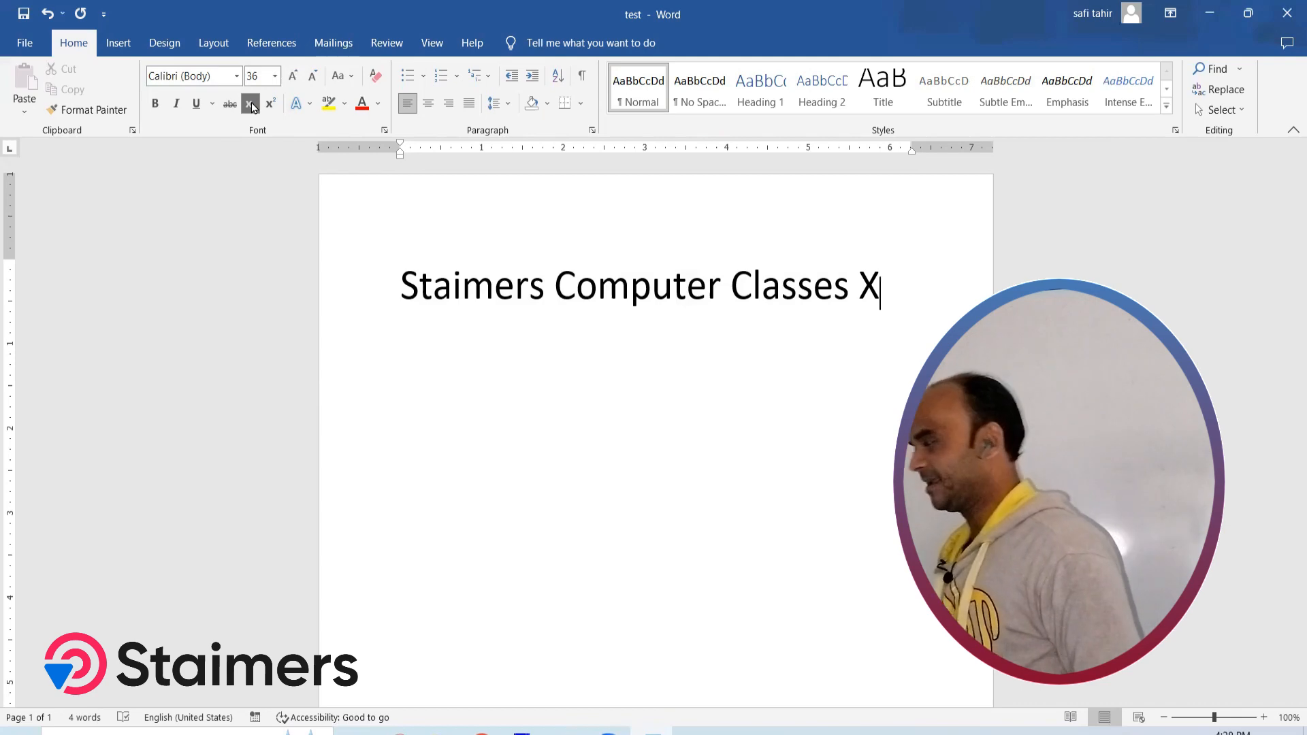
pyautogui.click(252, 106)
pyautogui.write('2')
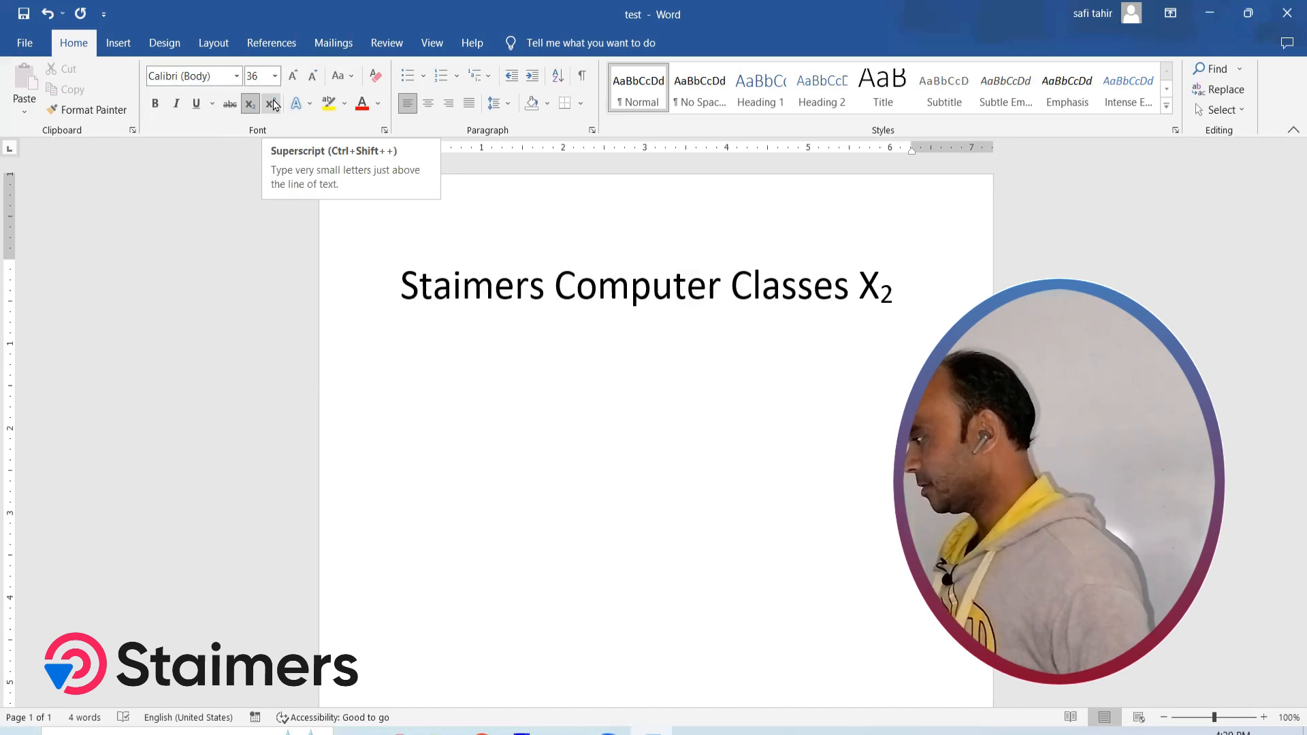
pyautogui.click(249, 108)
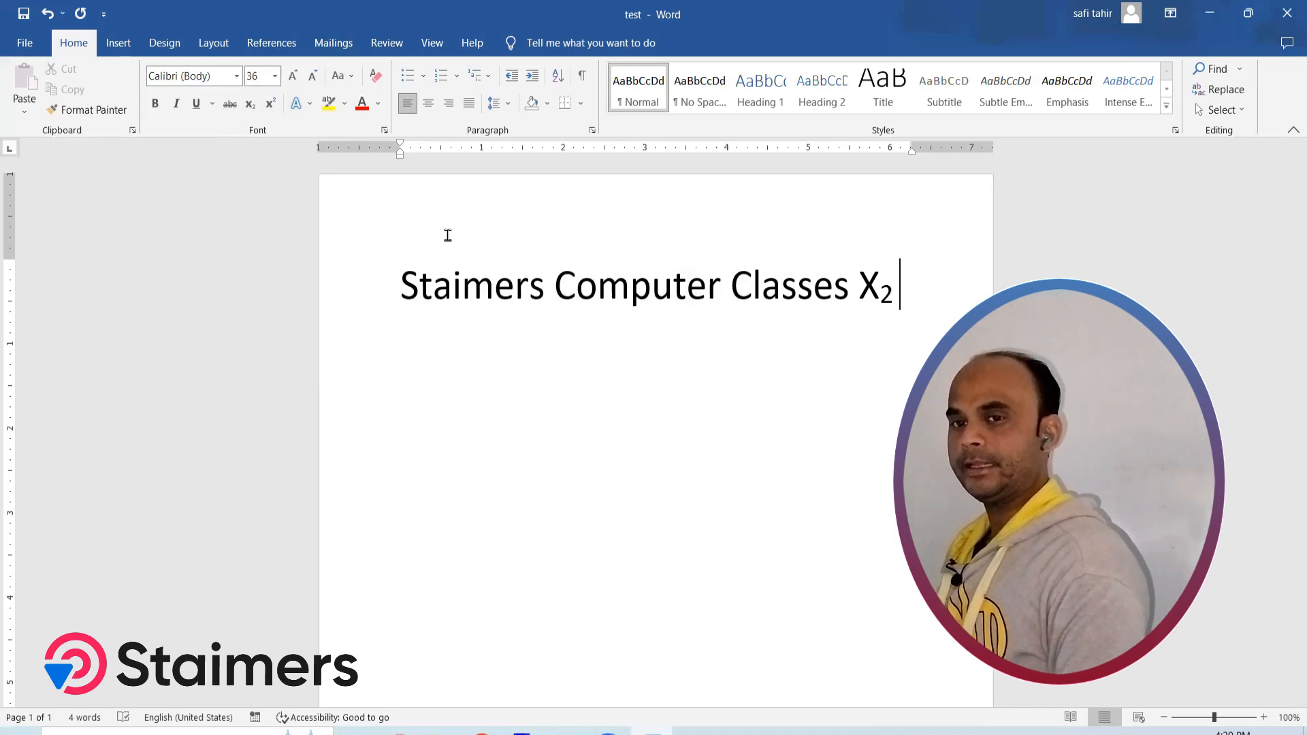
# Add a second line containing X followed by a superscript 2
pyautogui.press('Return')
pyautogui.write('X')
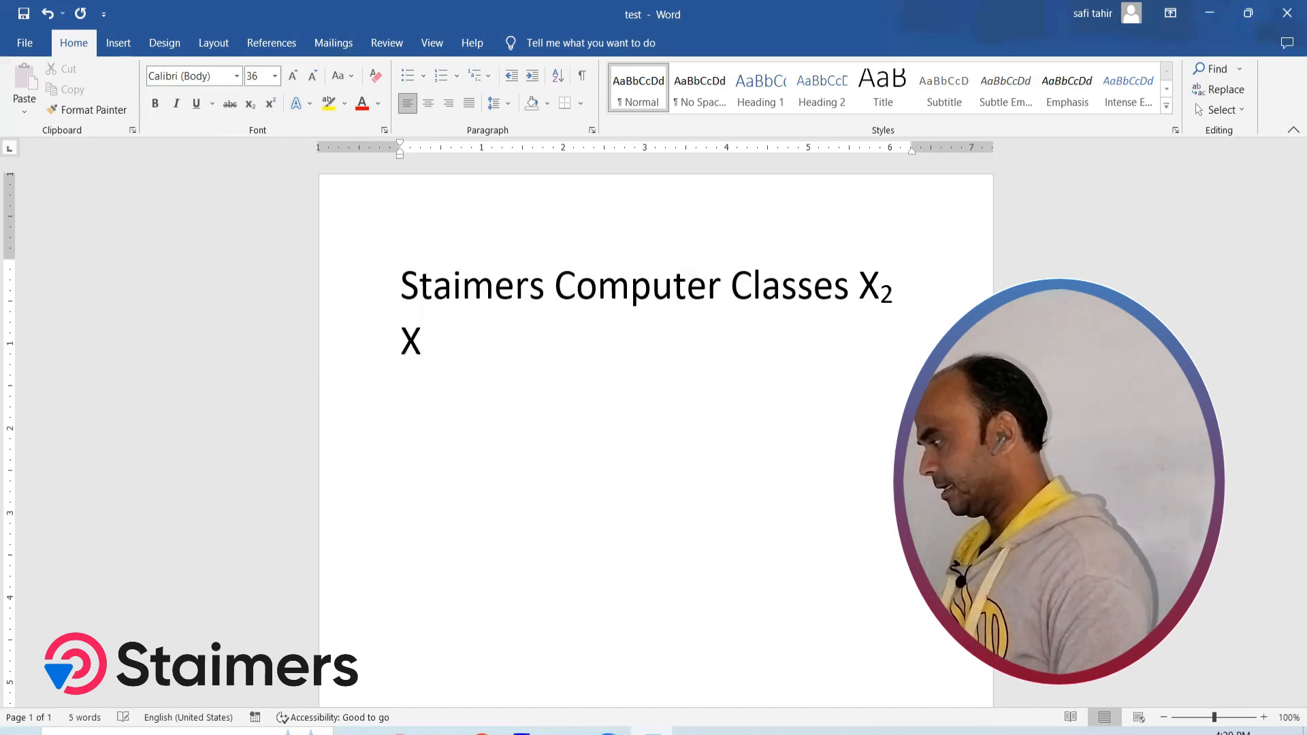
pyautogui.click(271, 102)
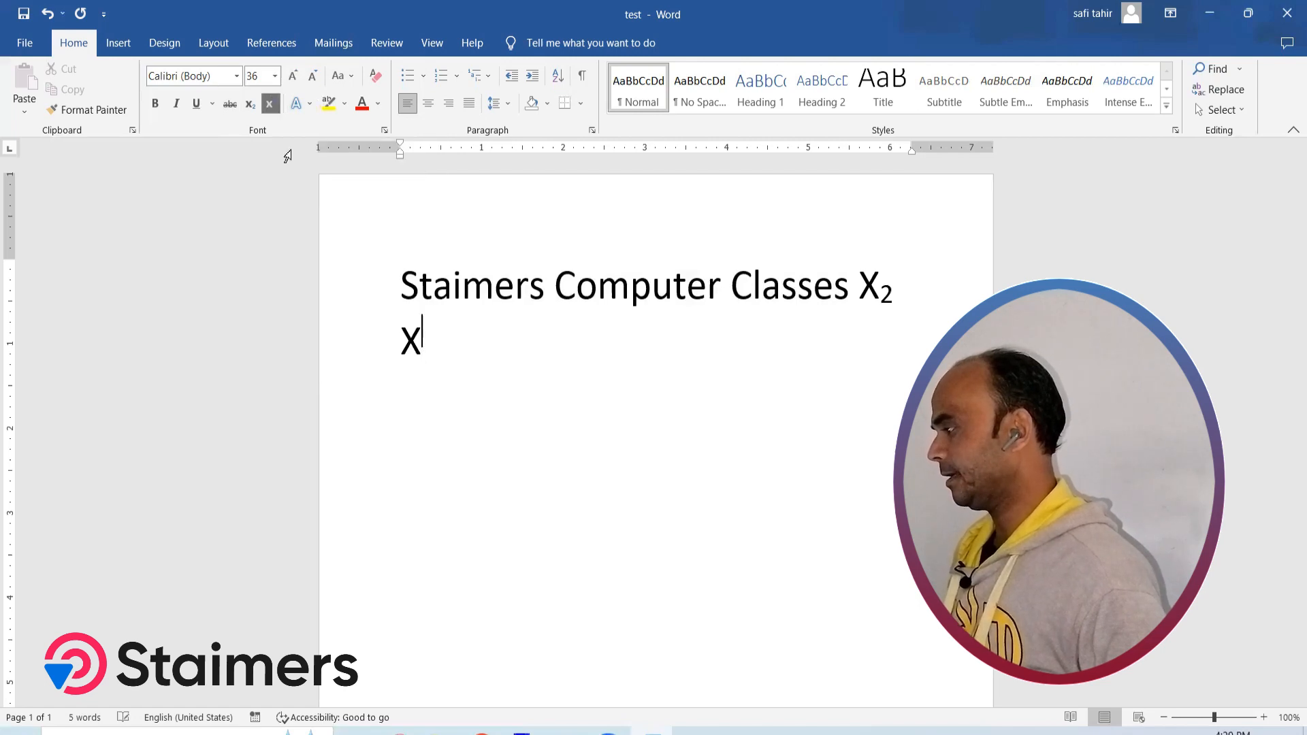
pyautogui.write('2')
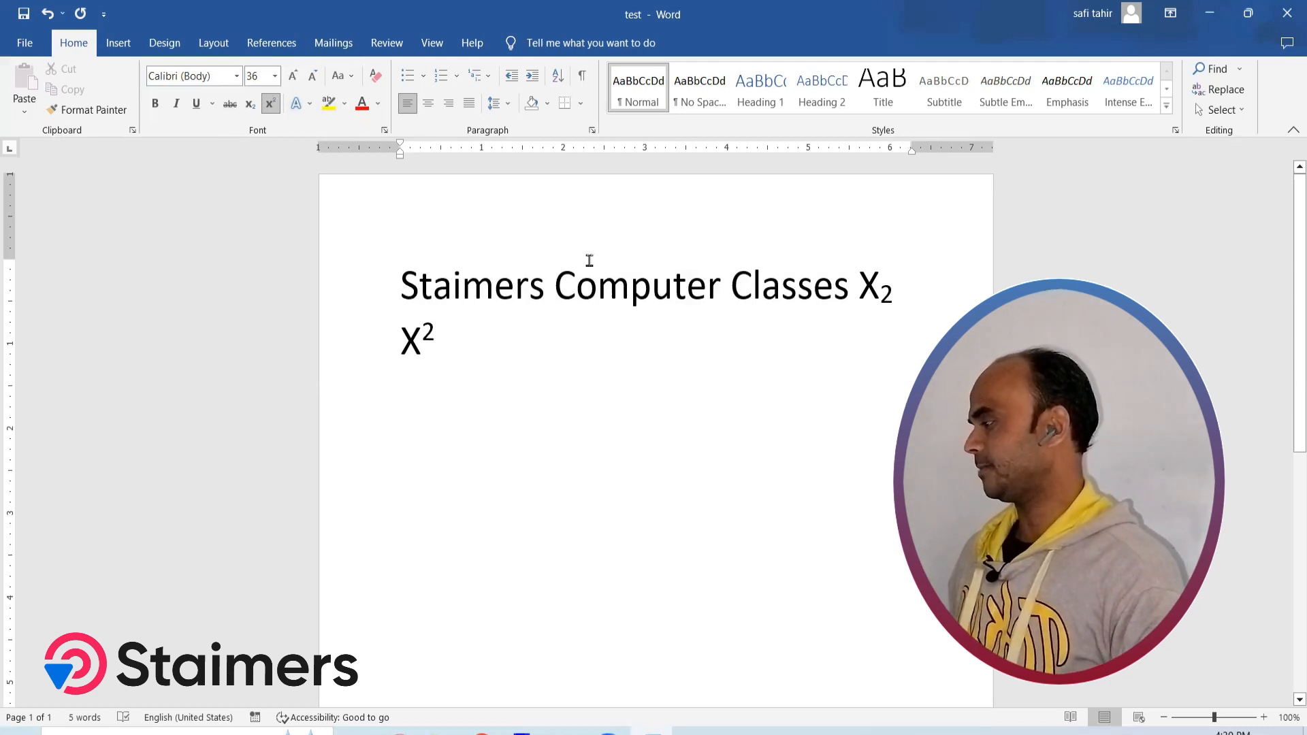
# Highlight the word "Computer" in yellow
pyautogui.moveTo(554, 281); pyautogui.dragTo(720, 300)
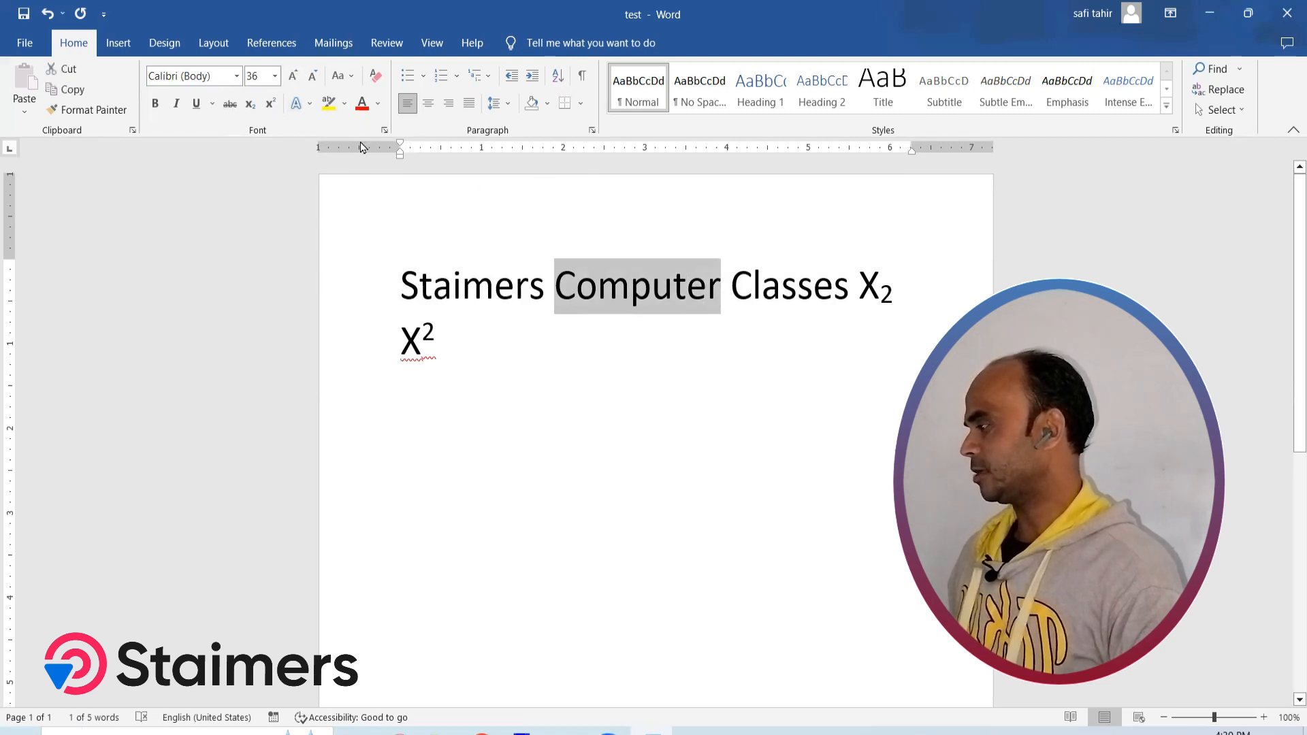
pyautogui.click(330, 108)
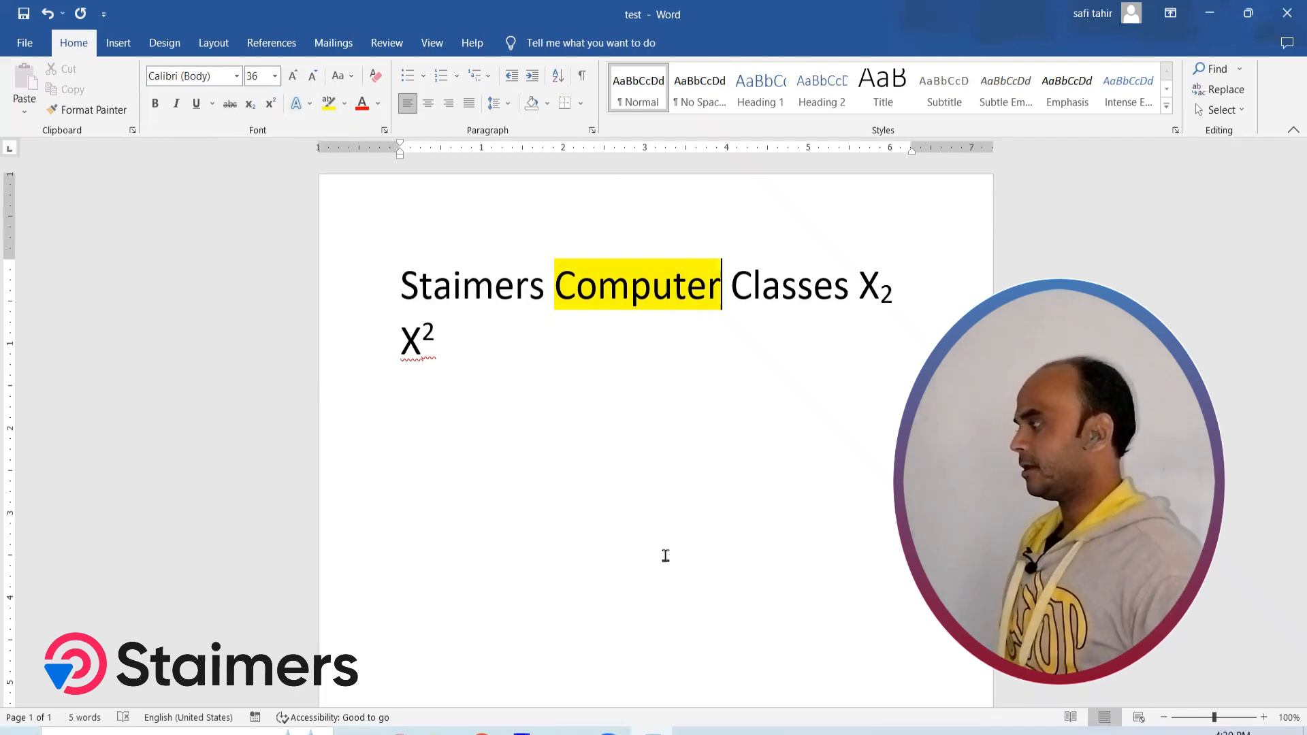
# Highlight "lasse" in "Classes", "Stai" in "Staimers", the subscript 2 and the superscript 2 in bright green
pyautogui.rightClick(338, 113)
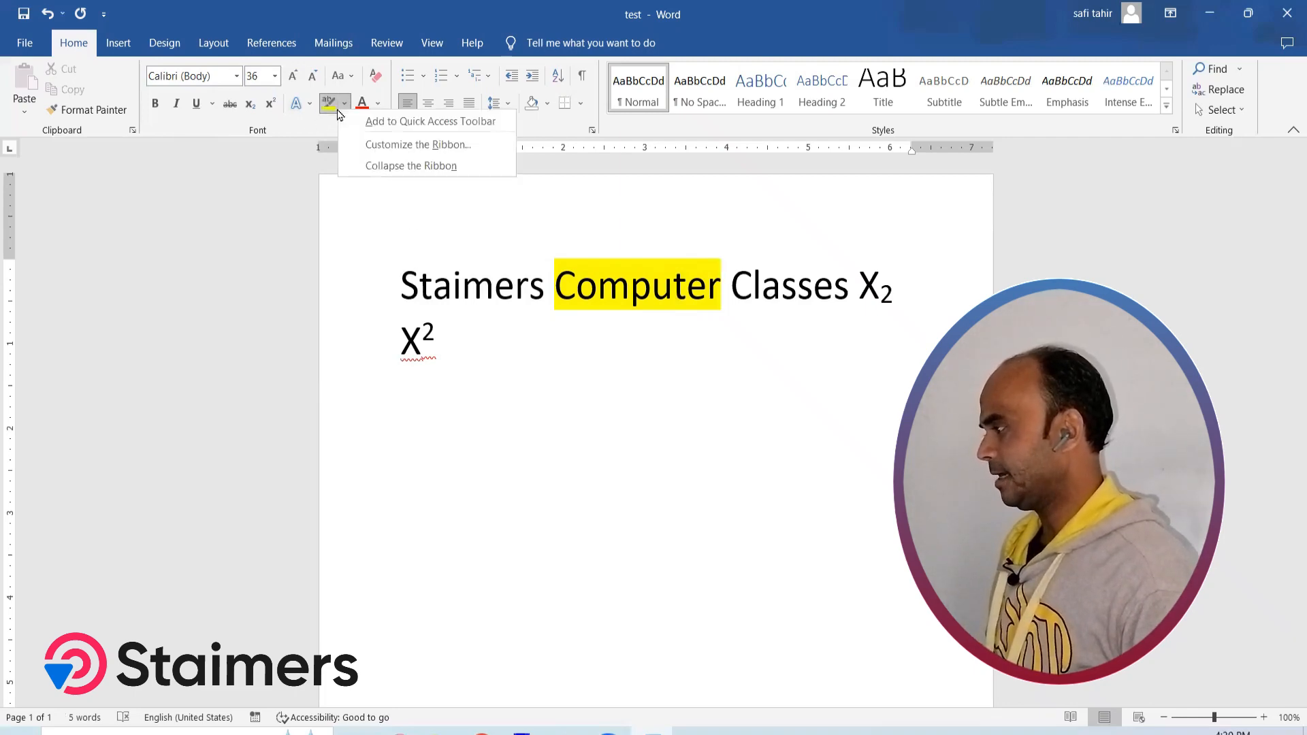
pyautogui.press('Escape')
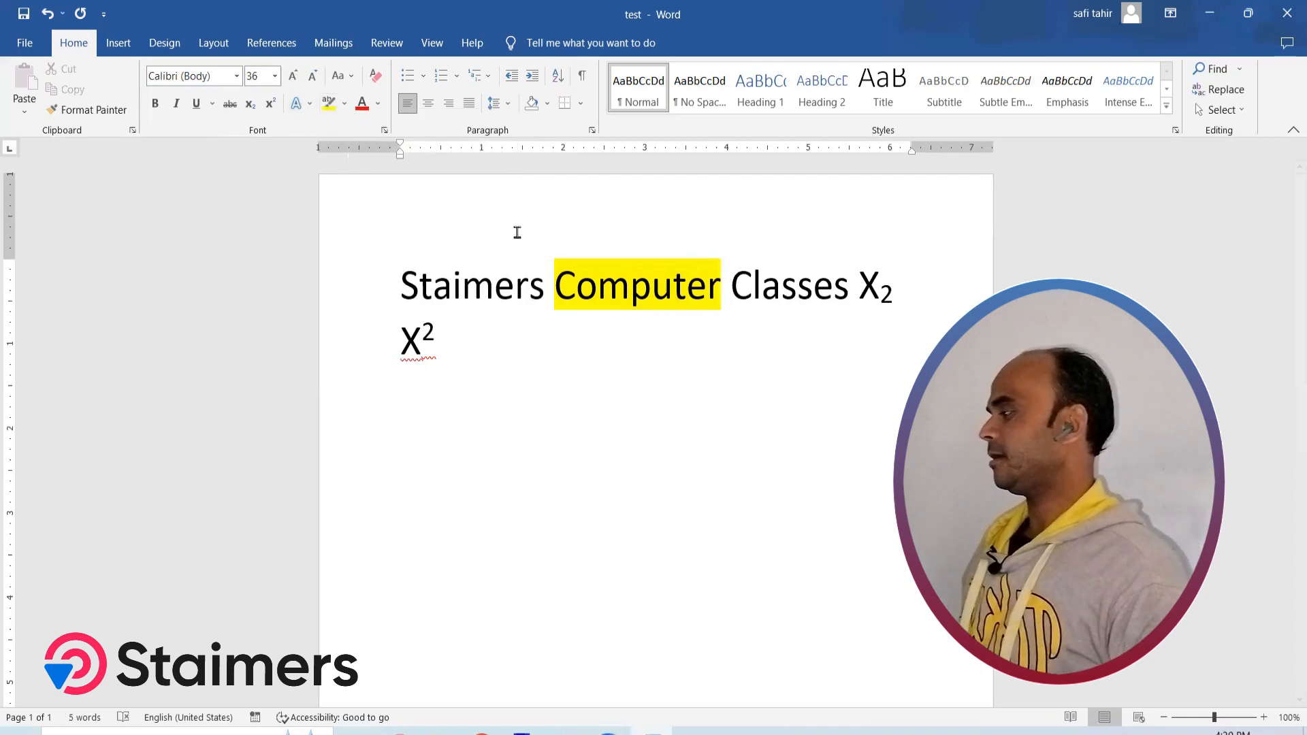
pyautogui.click(344, 105)
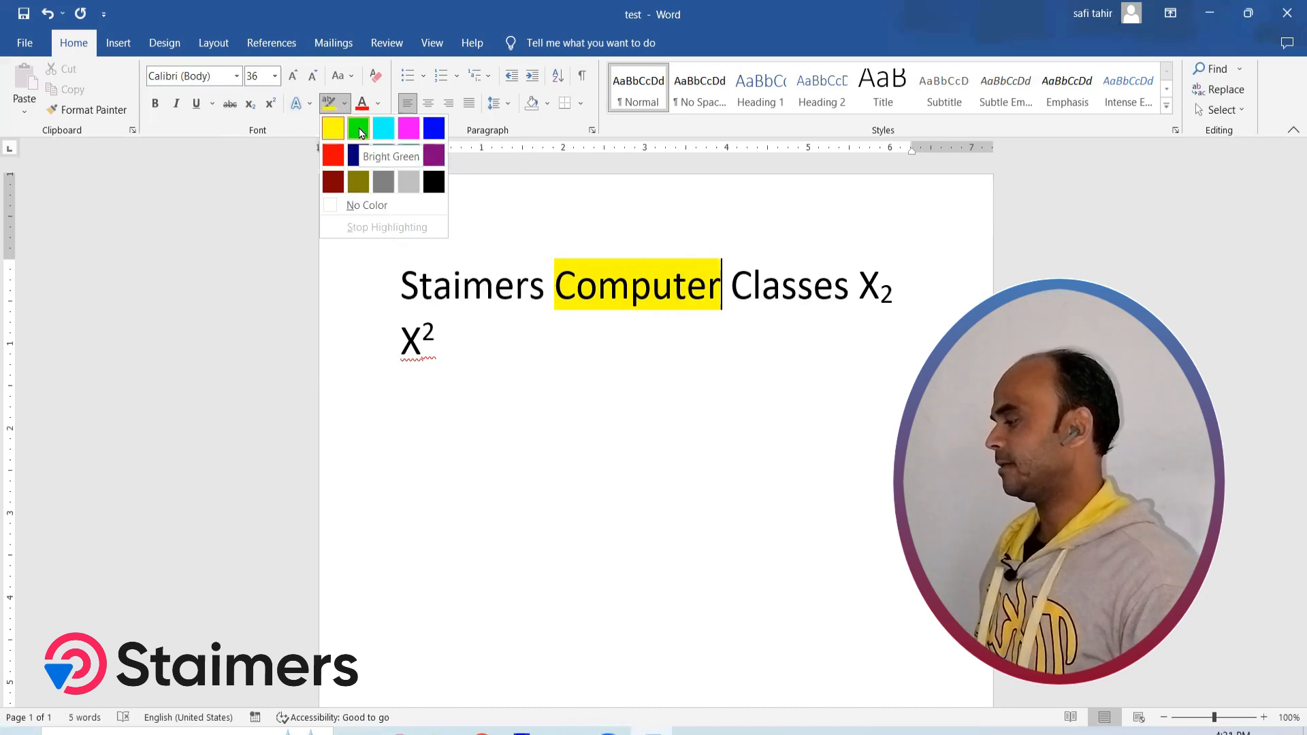
pyautogui.click(360, 131)
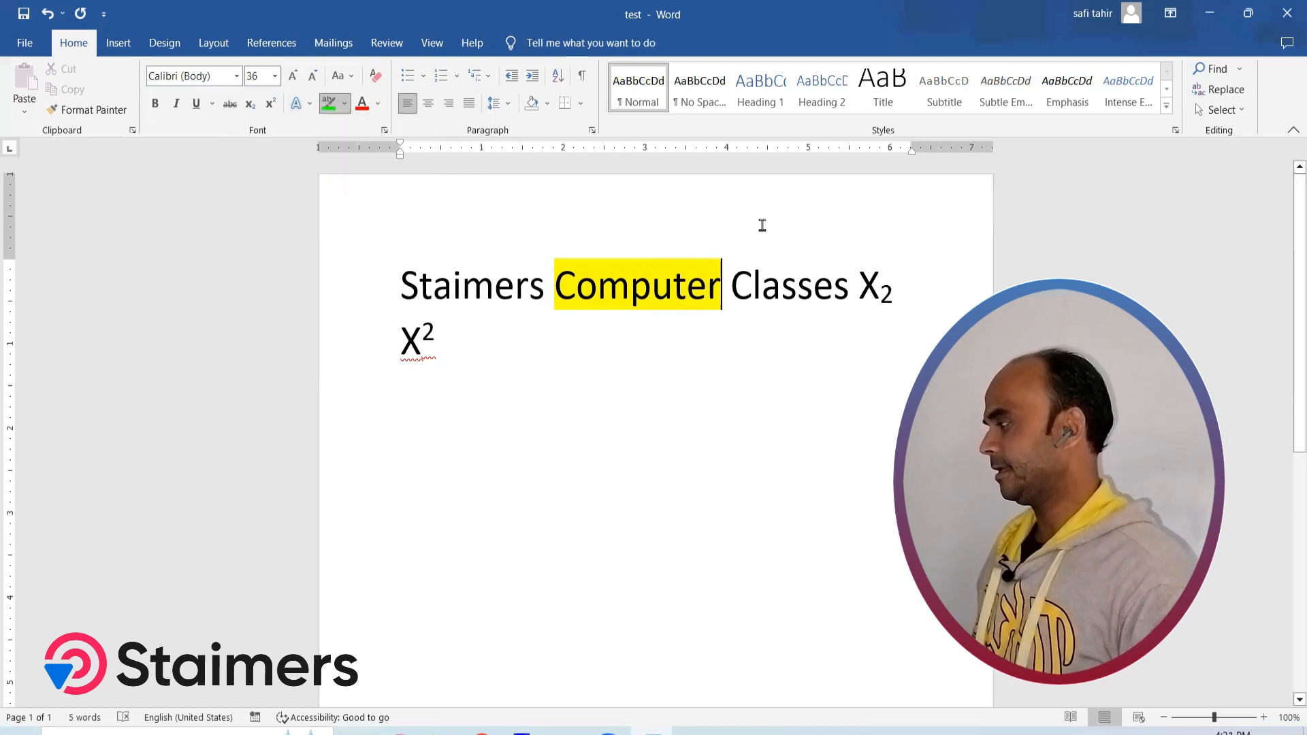
pyautogui.moveTo(752, 285); pyautogui.dragTo(827, 286)
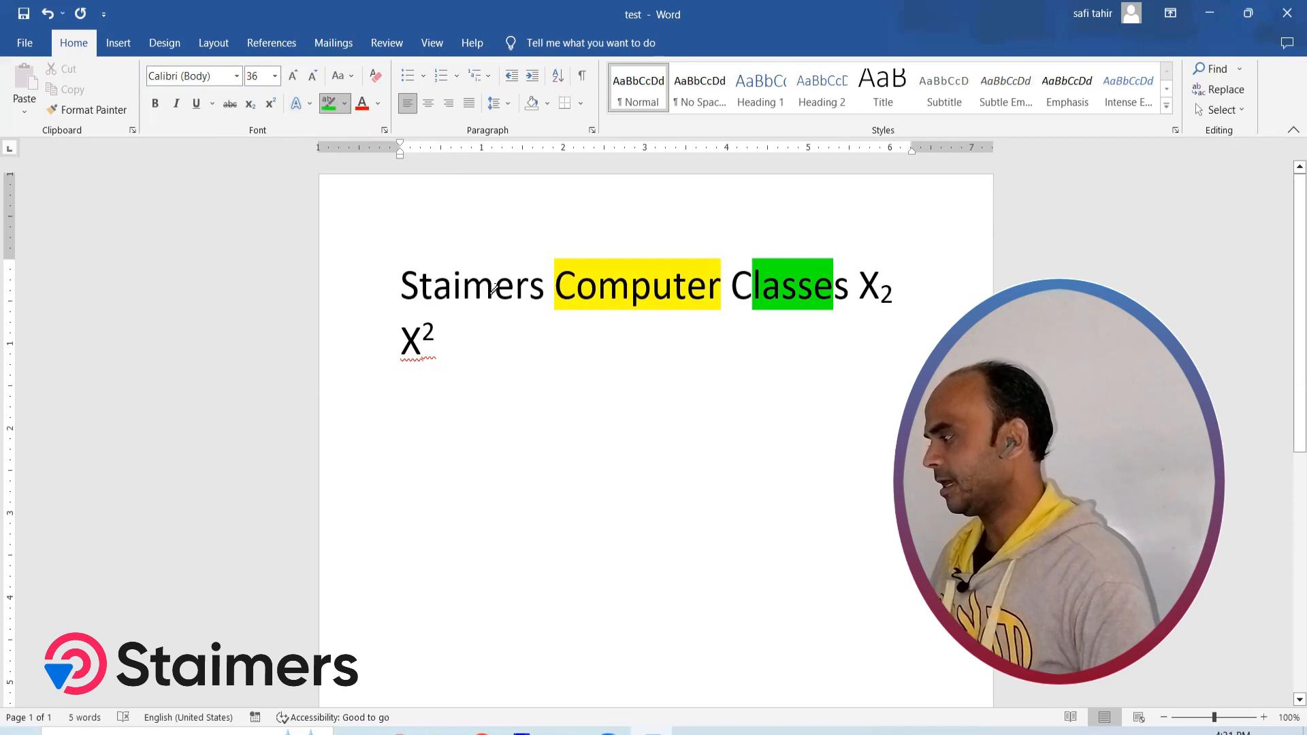
pyautogui.moveTo(402, 281); pyautogui.dragTo(463, 281)
pyautogui.moveTo(874, 270); pyautogui.dragTo(894, 280)
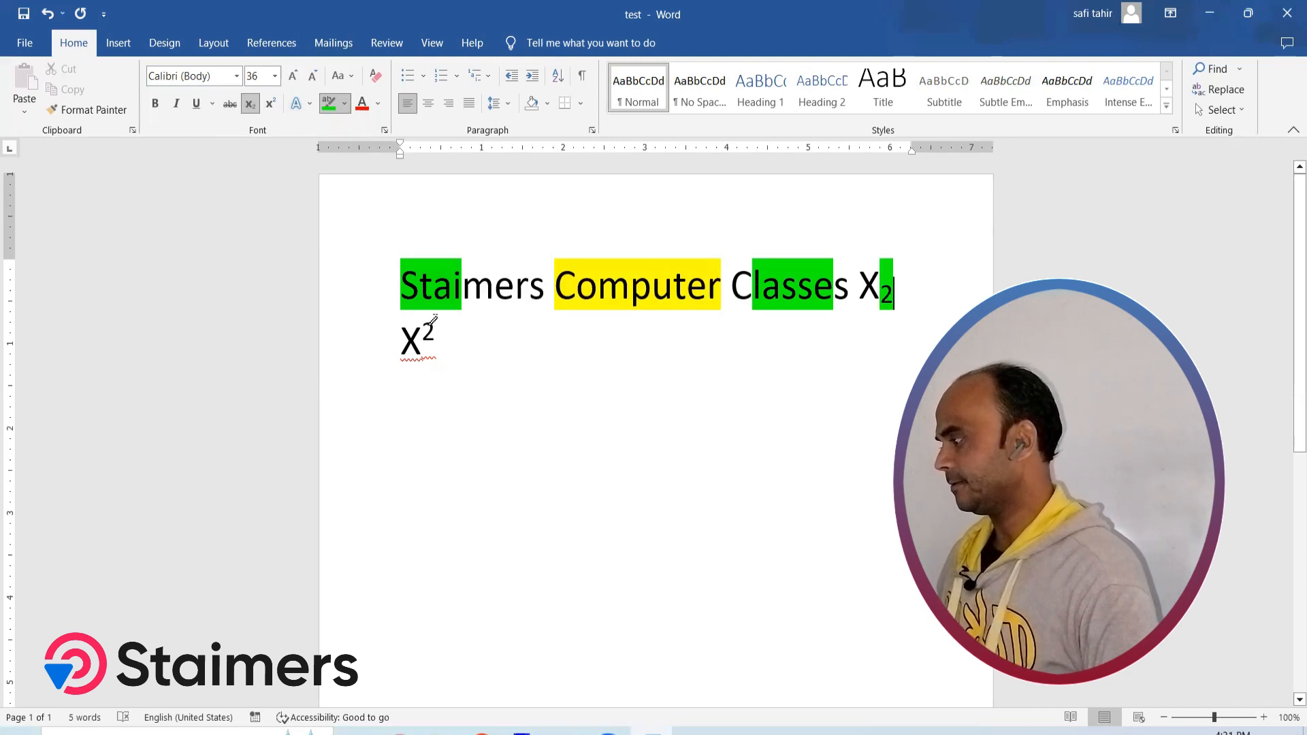
pyautogui.moveTo(421, 330); pyautogui.dragTo(435, 329)
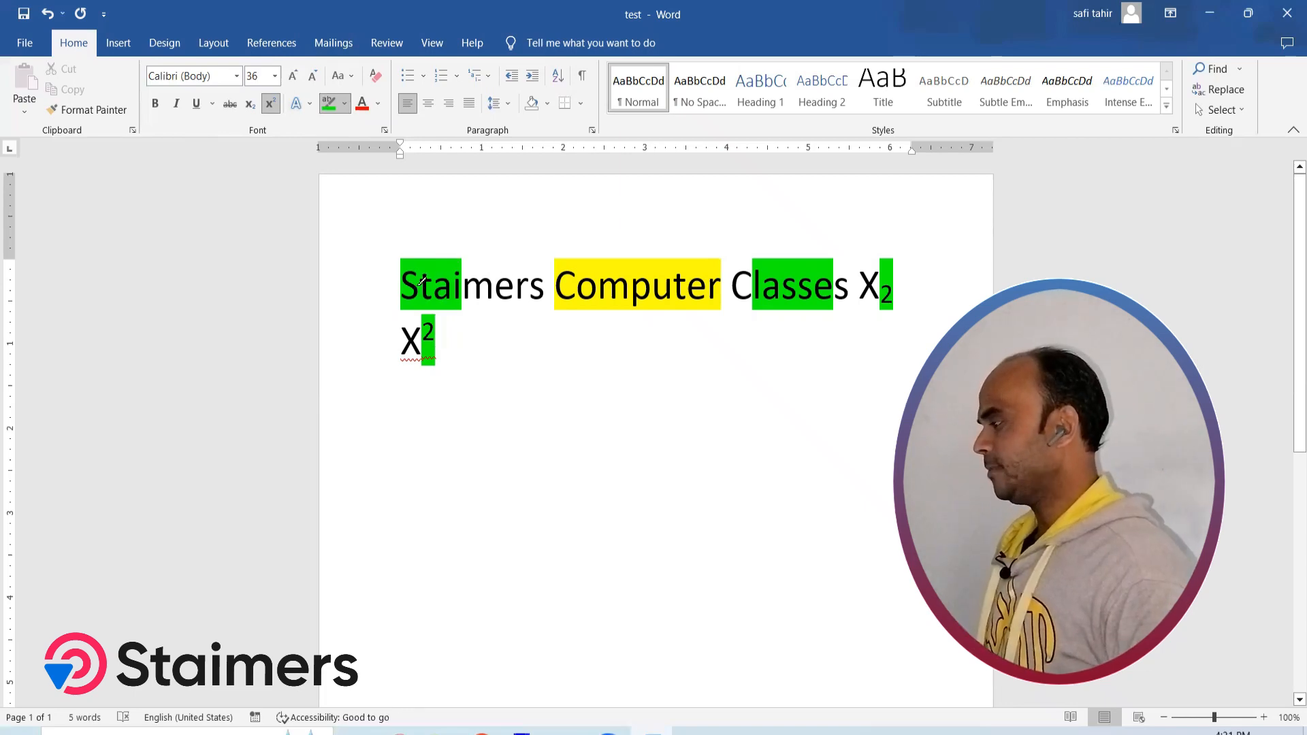
# Undo all the highlighting and the second line containing X with a superscript 2
pyautogui.hotkey('ctrl', 'z')
pyautogui.hotkey('ctrl', 'z')
pyautogui.hotkey('ctrl', 'z')
pyautogui.hotkey('ctrl', 'z')
pyautogui.hotkey('ctrl', 'z')
pyautogui.hotkey('ctrl', 'z')
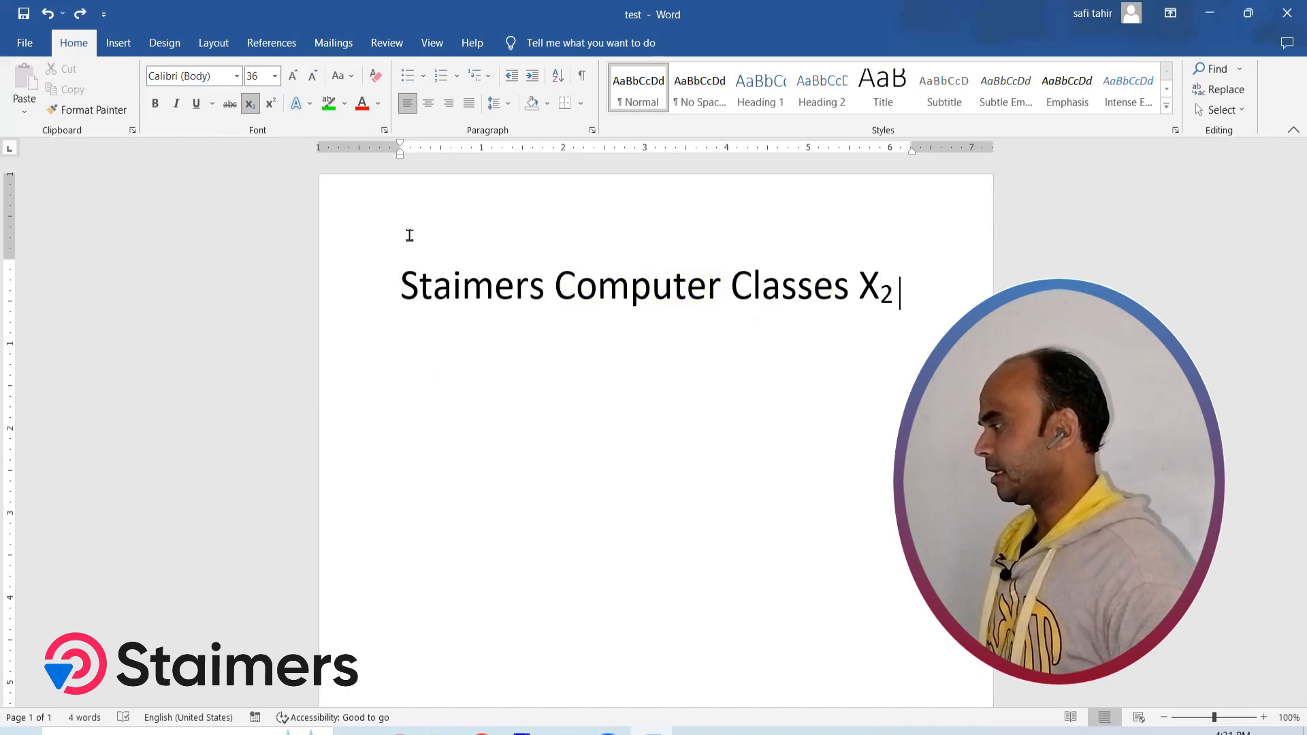
# Change the font color of "Staimers" to a darker orange theme color
pyautogui.doubleClick(402, 283)
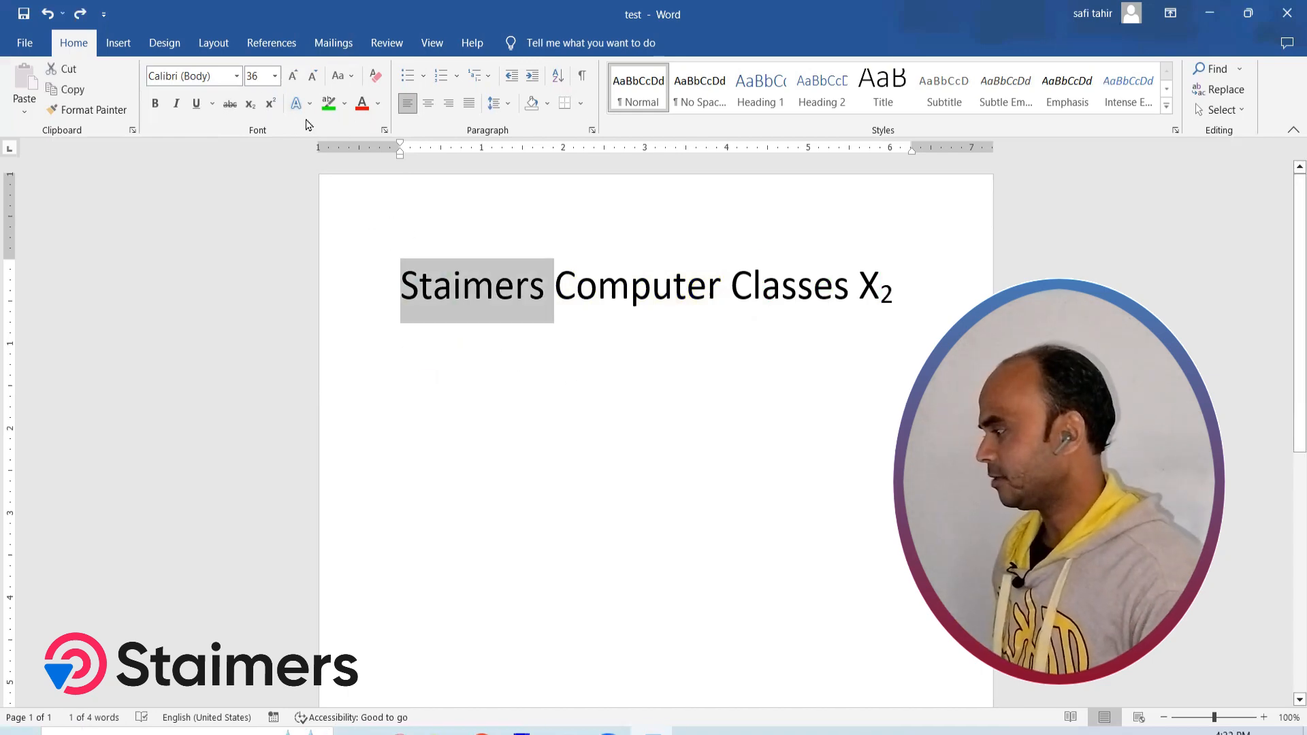
pyautogui.click(376, 102)
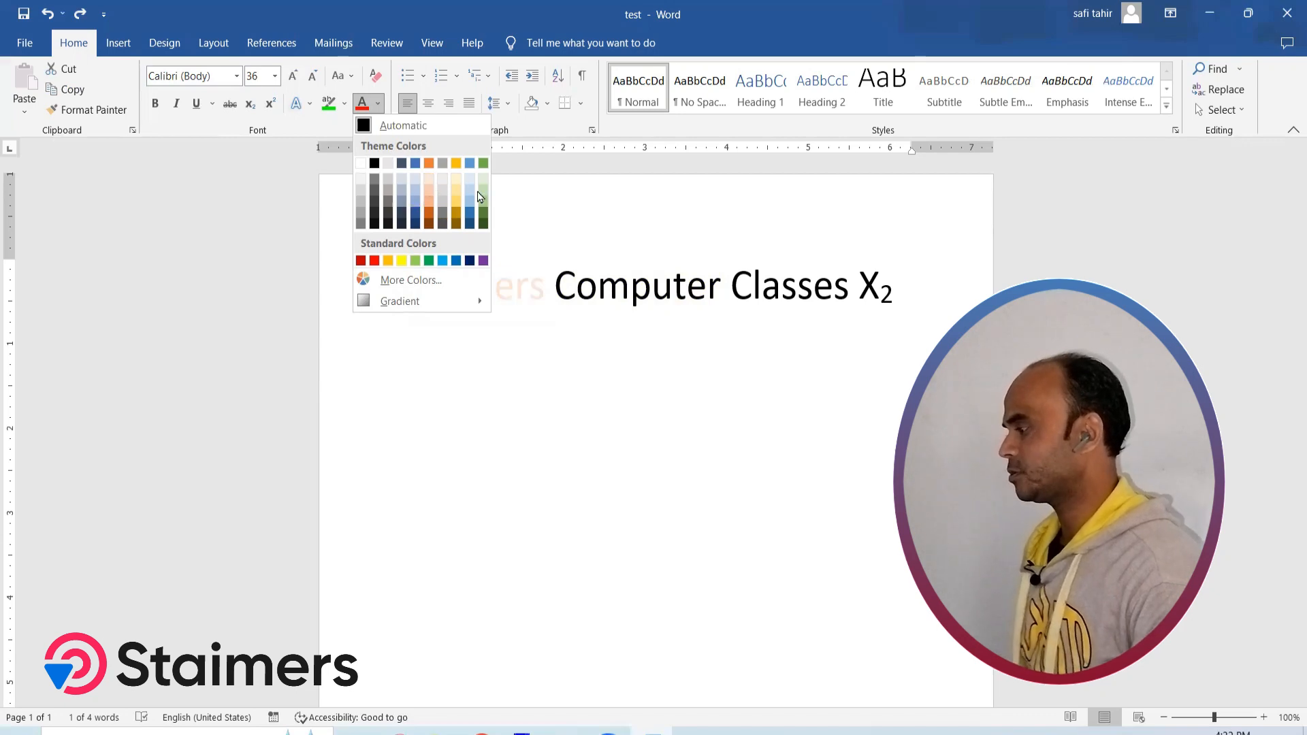
pyautogui.click(430, 221)
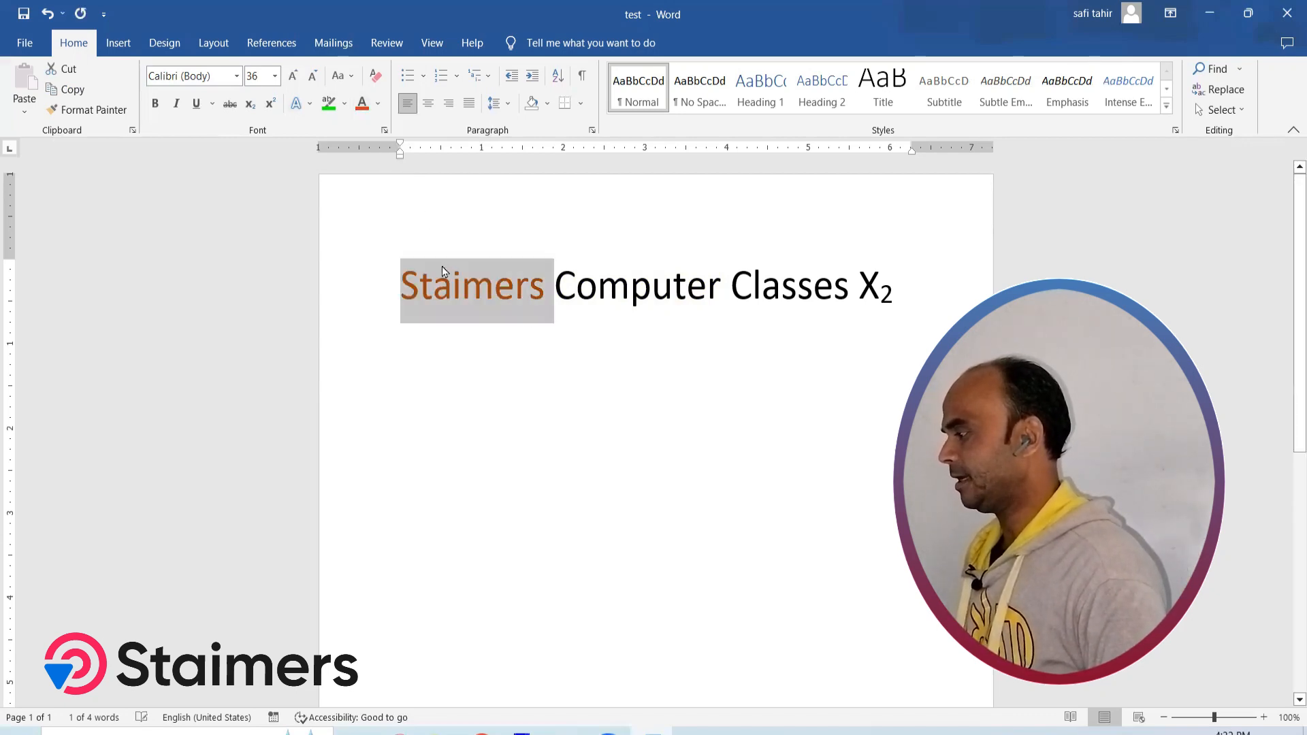
# Color the letters "omputer" in "Computer" with a custom pale lavender, RGB 217, 216, 244
pyautogui.moveTo(576, 293); pyautogui.dragTo(720, 293)
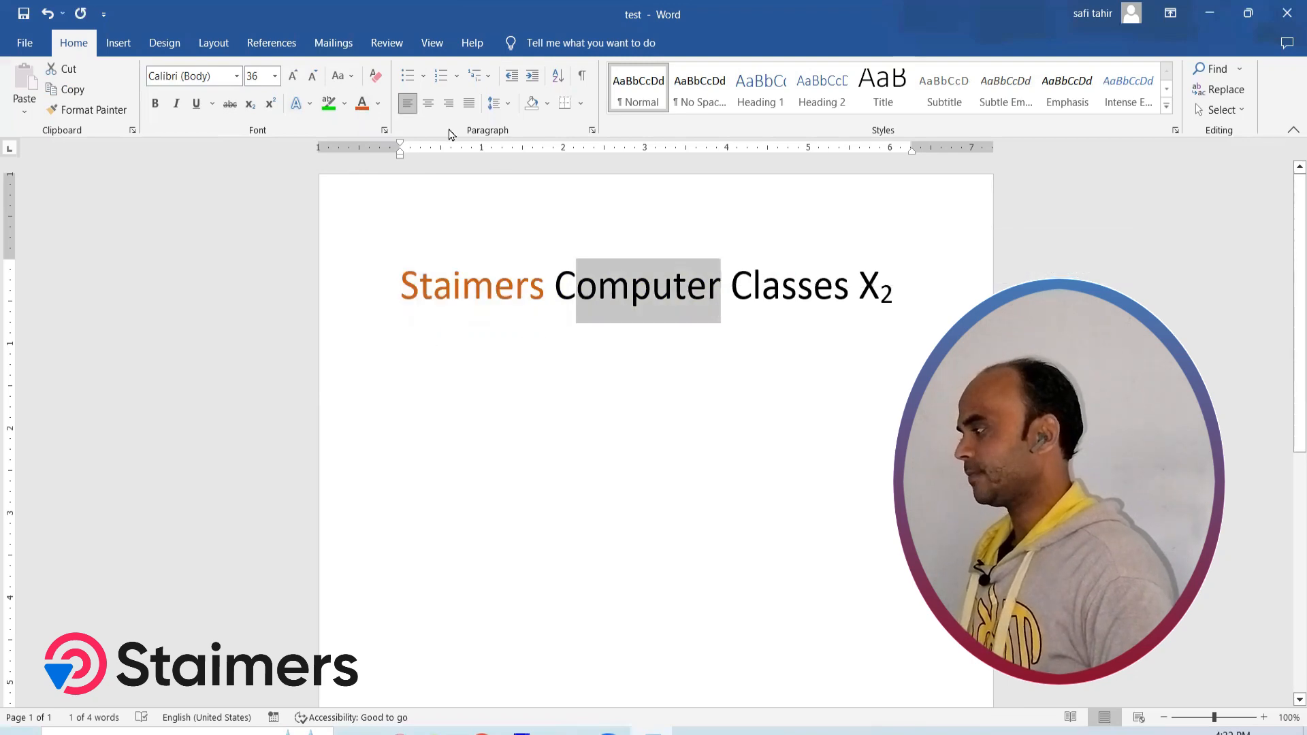
pyautogui.click(379, 103)
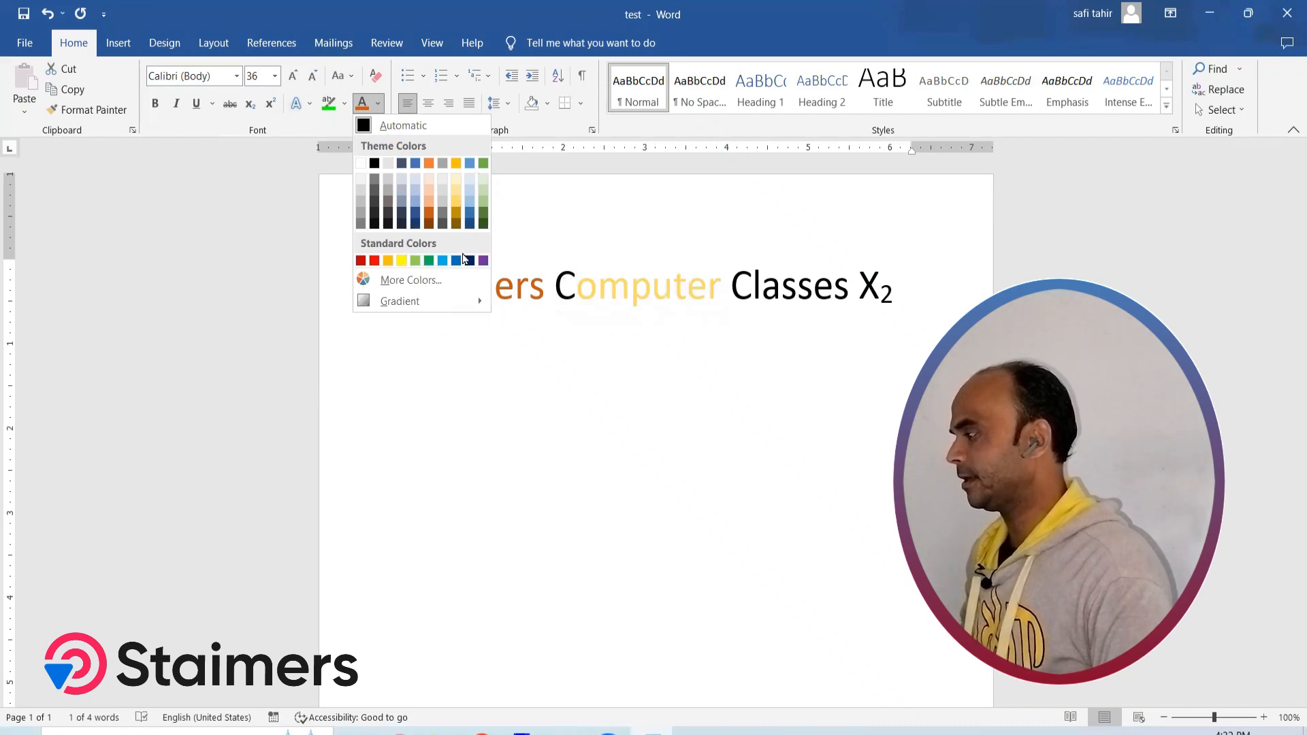
pyautogui.click(423, 287)
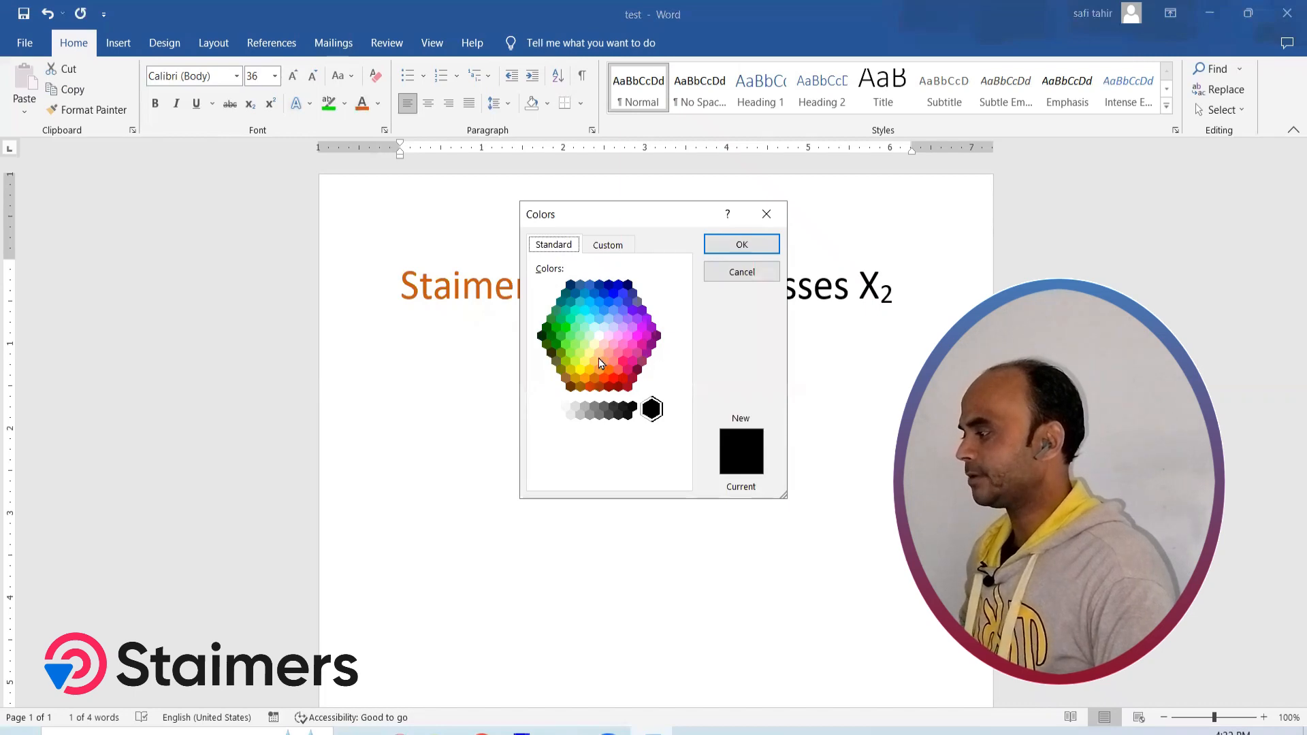
pyautogui.click(614, 312)
pyautogui.click(624, 310)
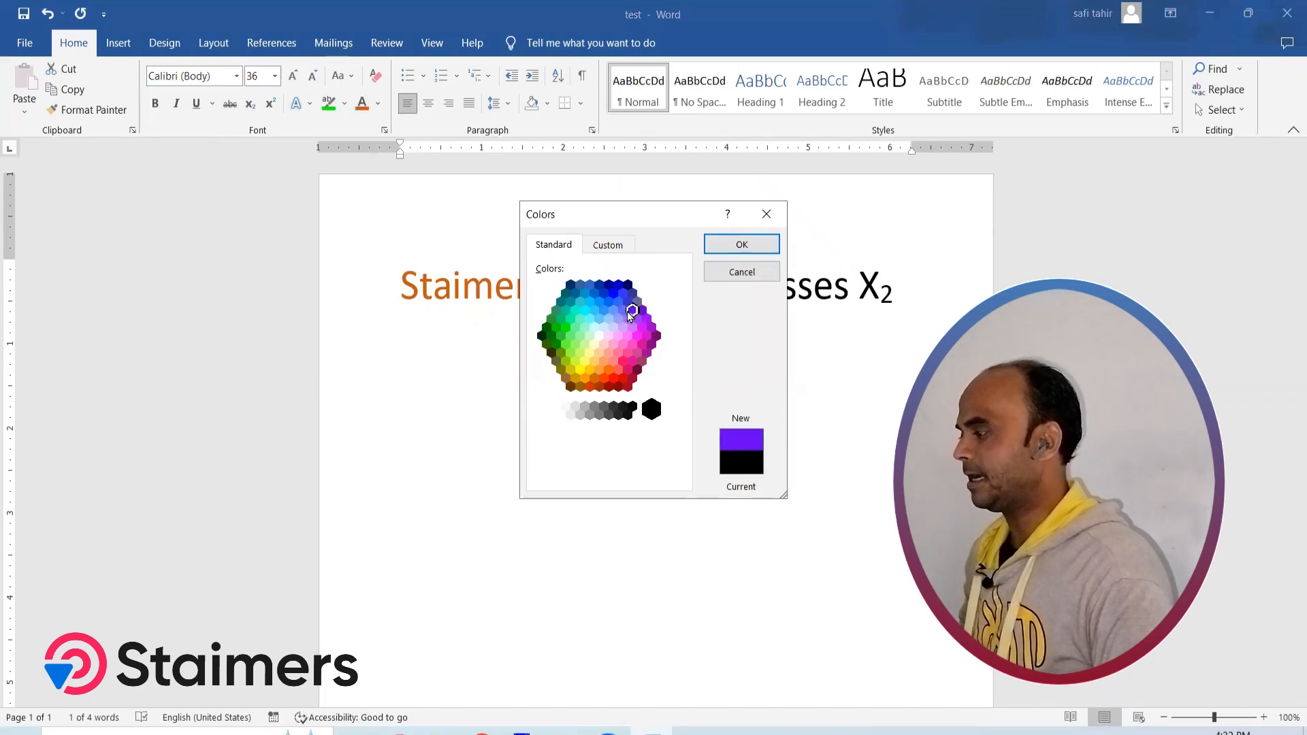
pyautogui.click(614, 327)
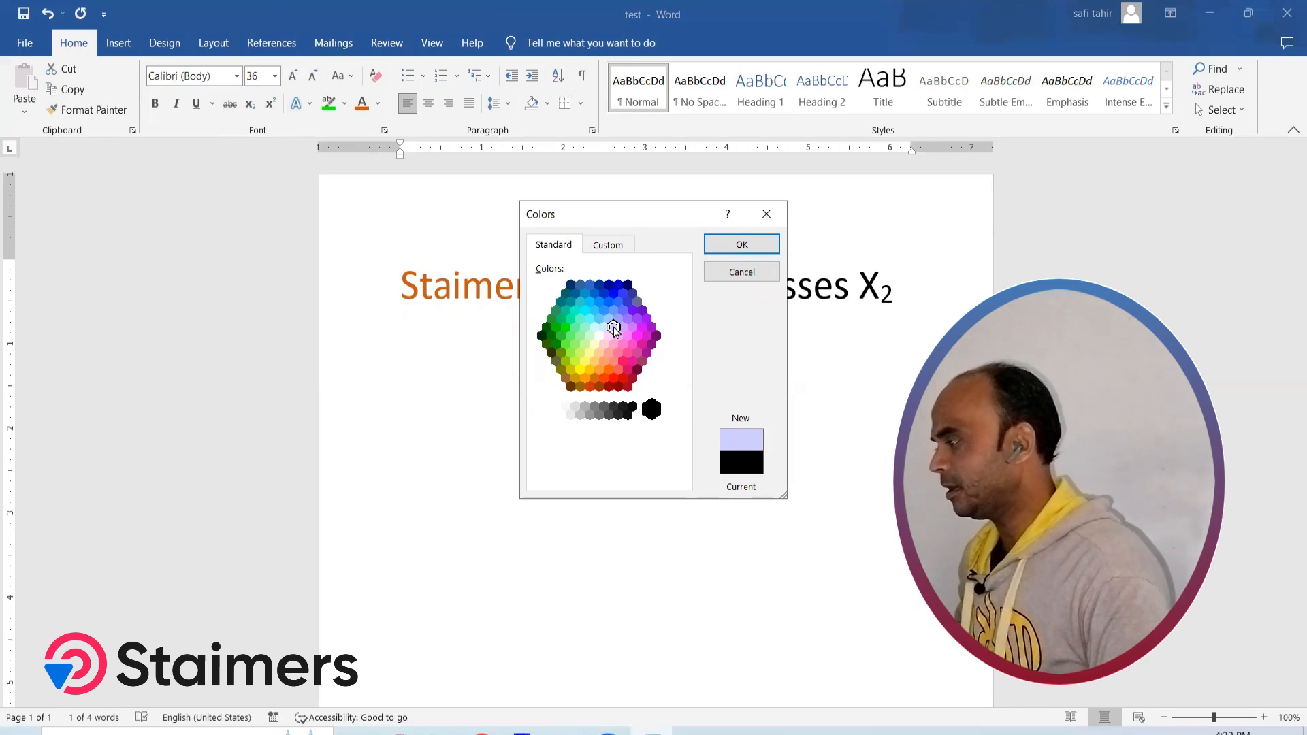
pyautogui.click(598, 245)
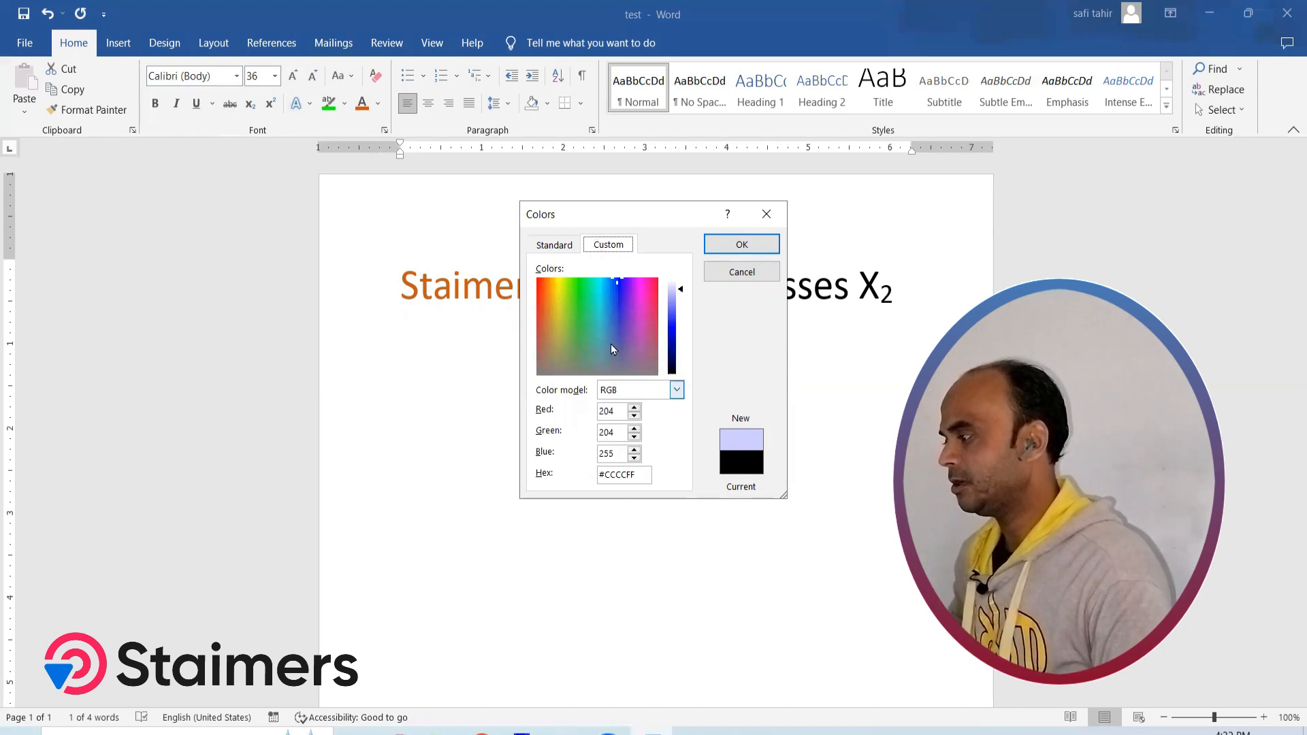
pyautogui.moveTo(615, 280); pyautogui.dragTo(618, 321)
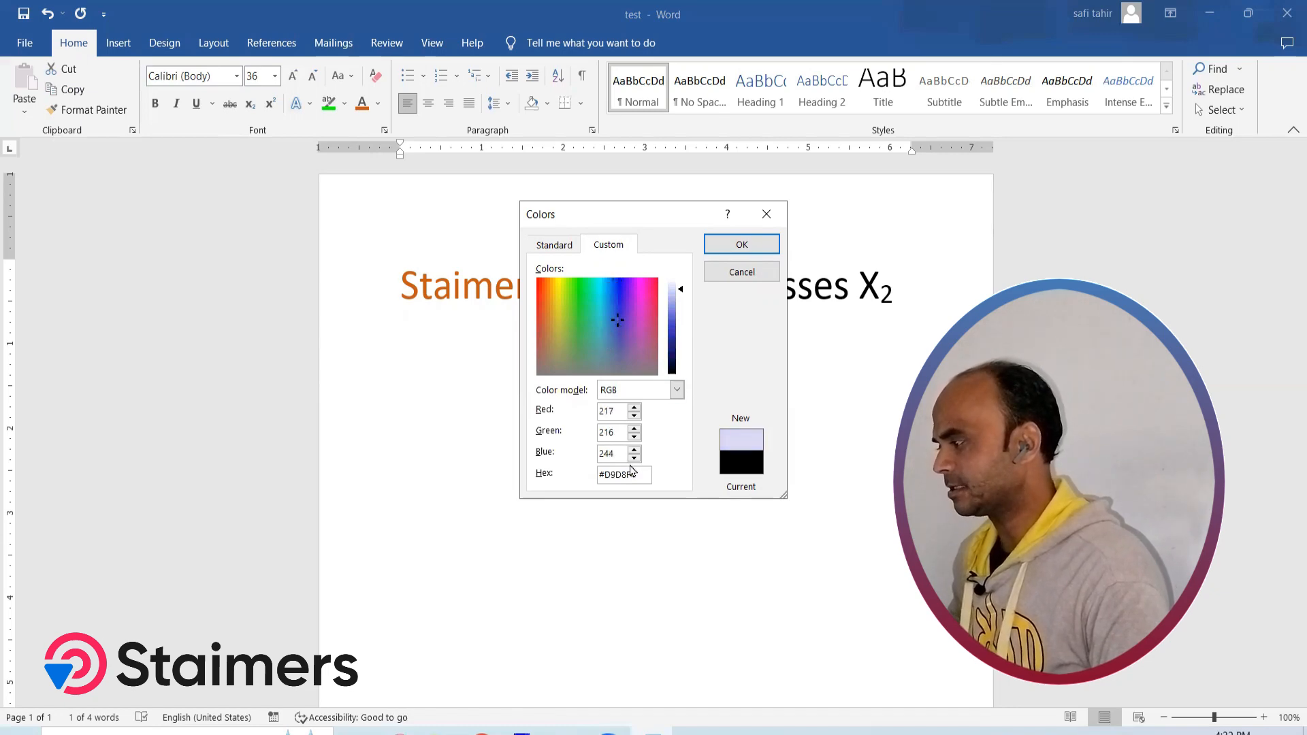
pyautogui.click(740, 243)
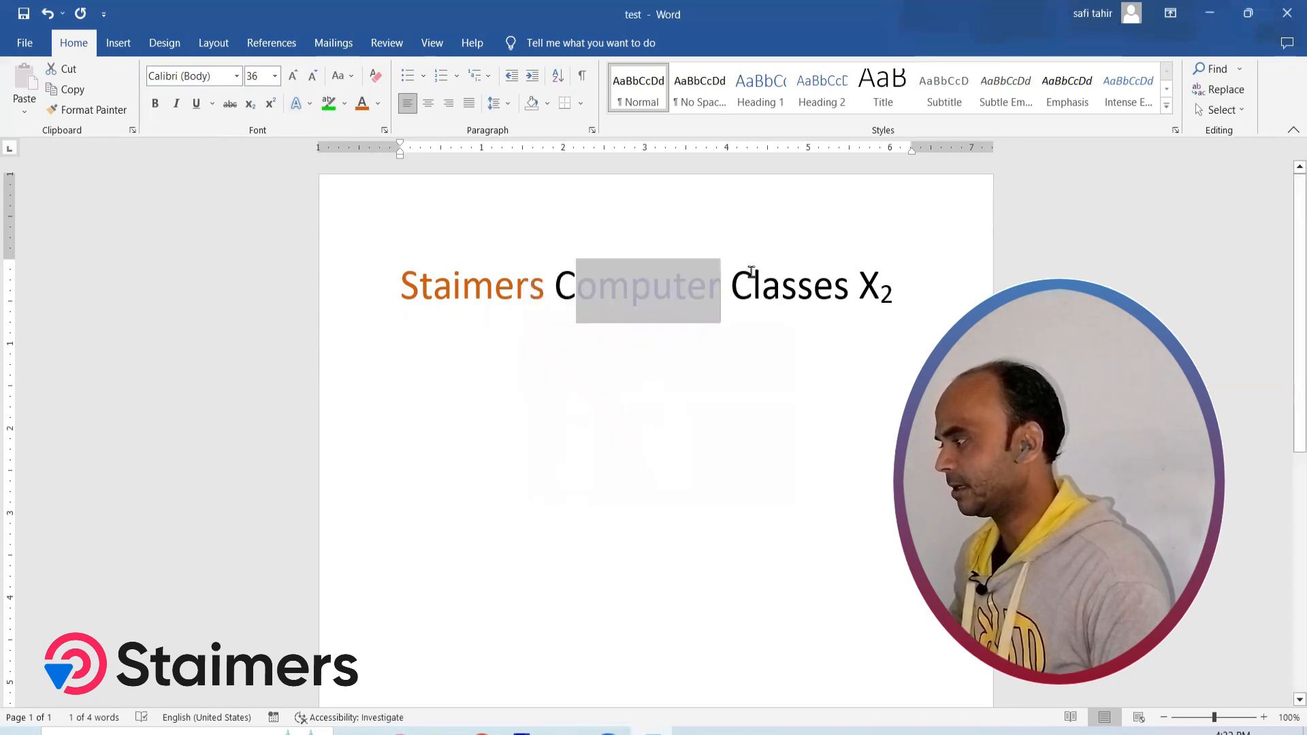
pyautogui.click(692, 293)
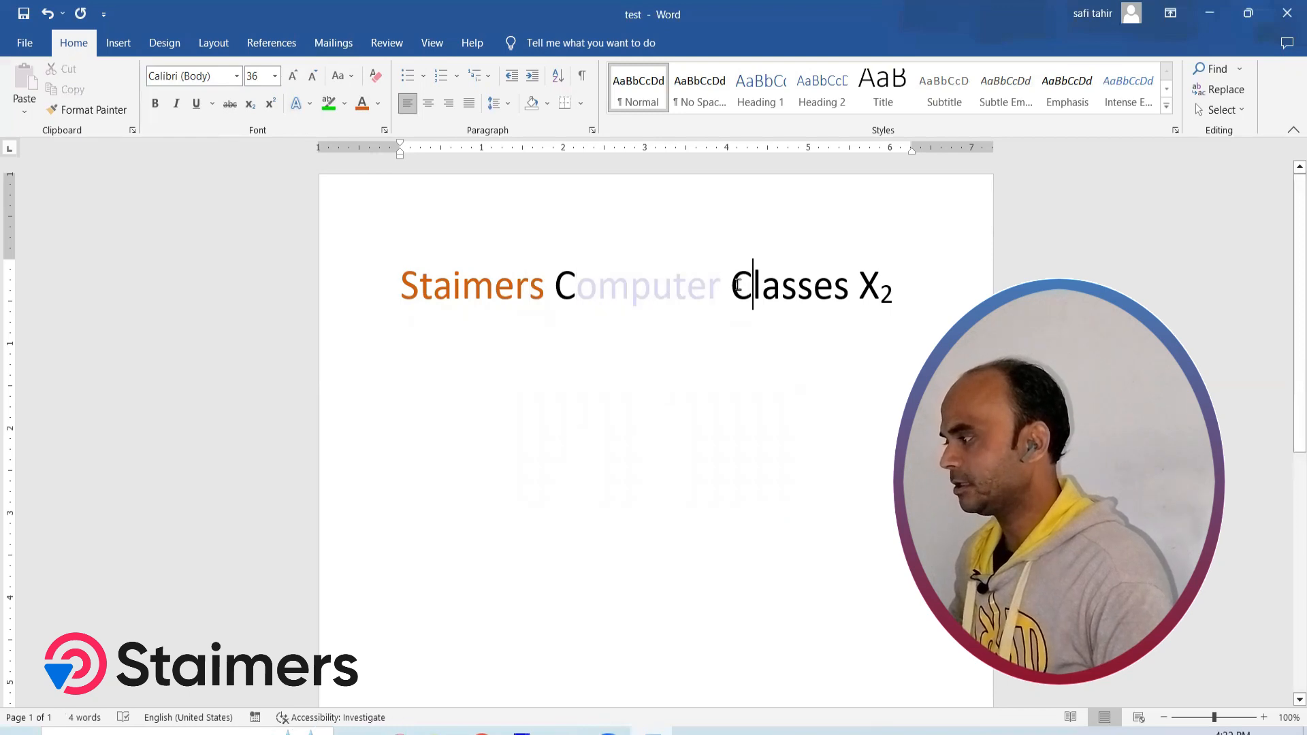
# Apply the same dark orange font color to "Computer Classes"
pyautogui.moveTo(739, 286); pyautogui.dragTo(565, 287)
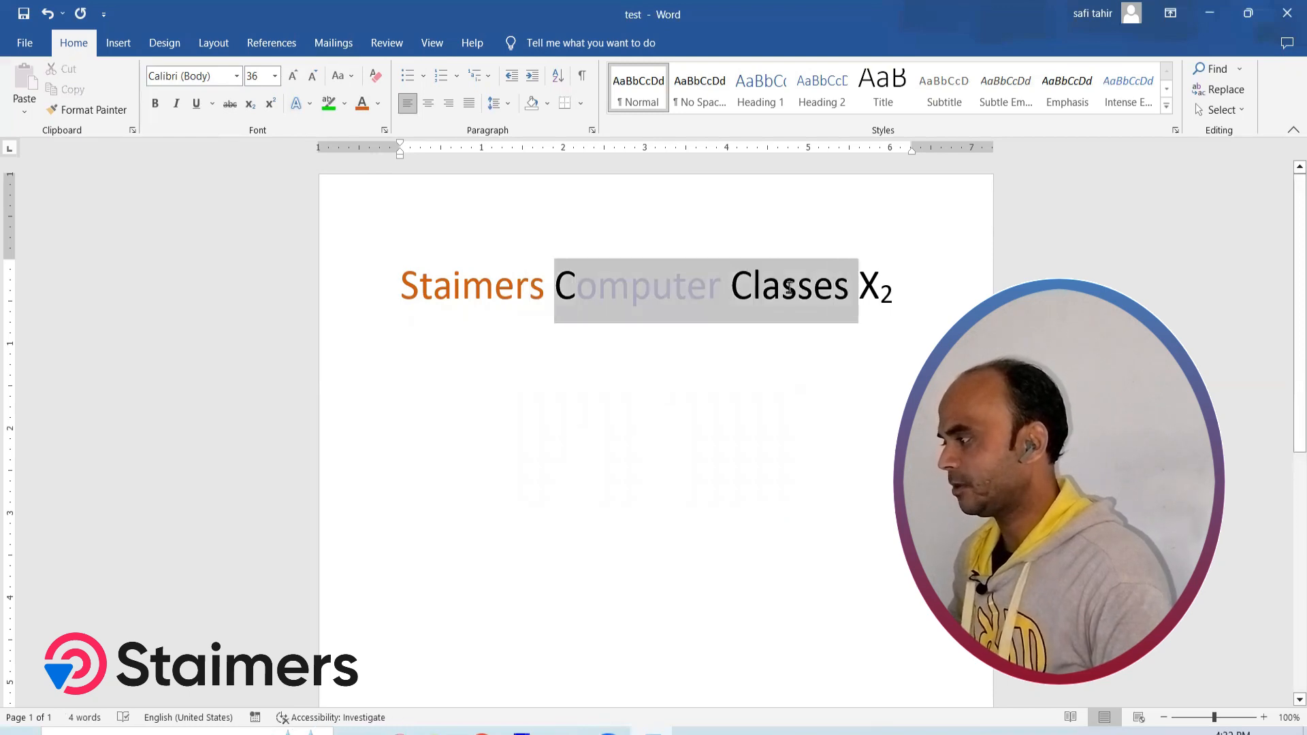
pyautogui.click(369, 107)
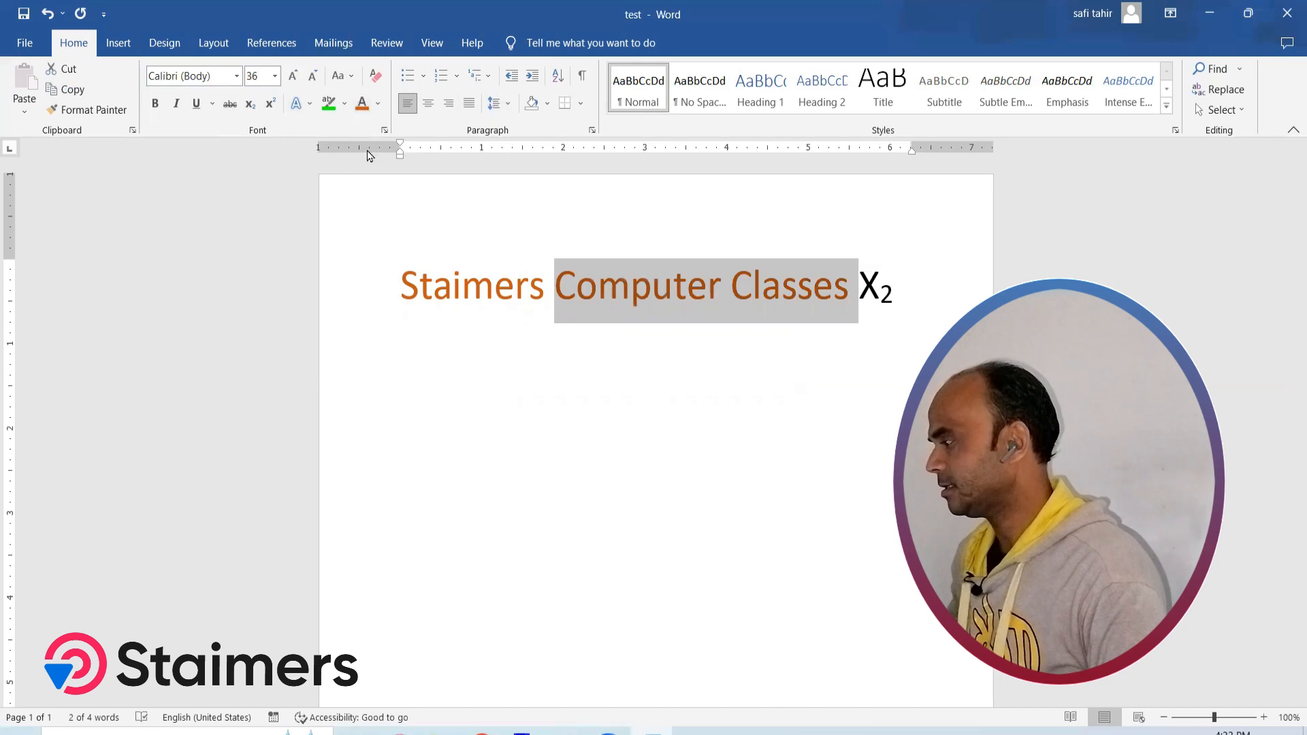
pyautogui.click(603, 337)
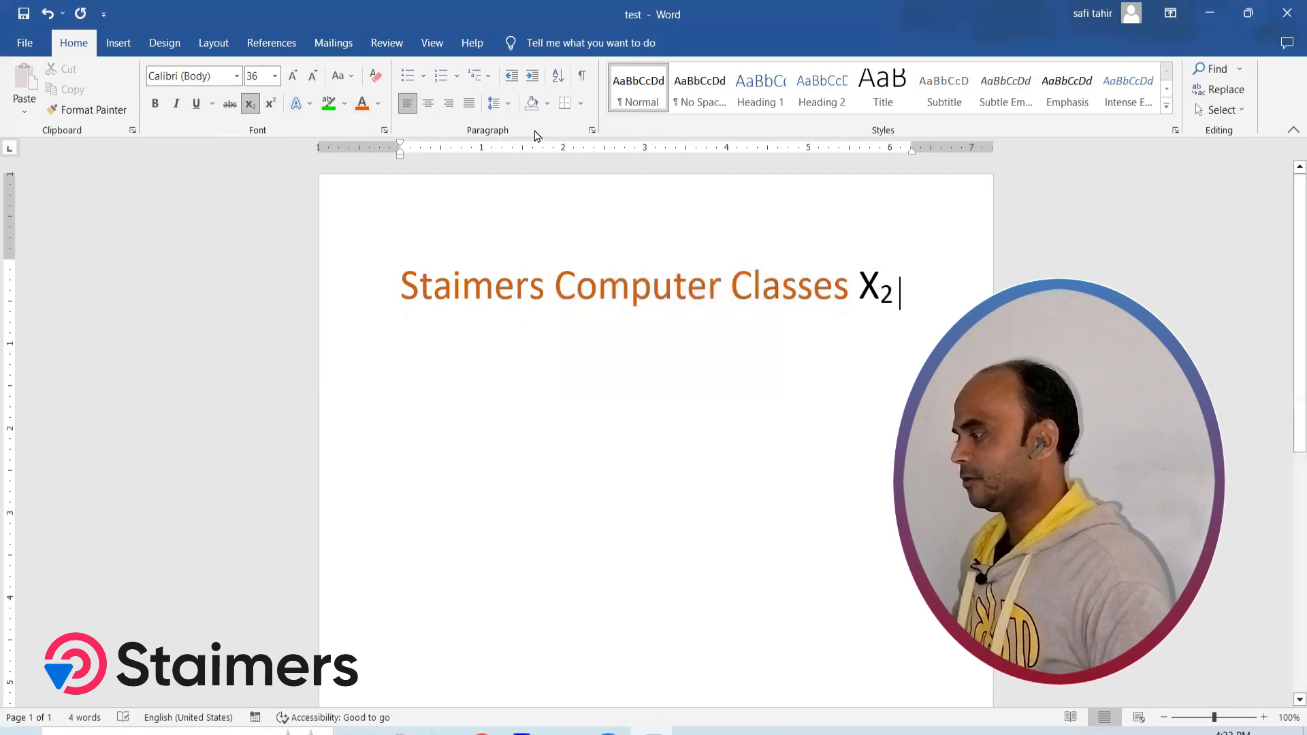
# Apply the light From Center gradient to the enlarged word "Staimers"
pyautogui.click(378, 104)
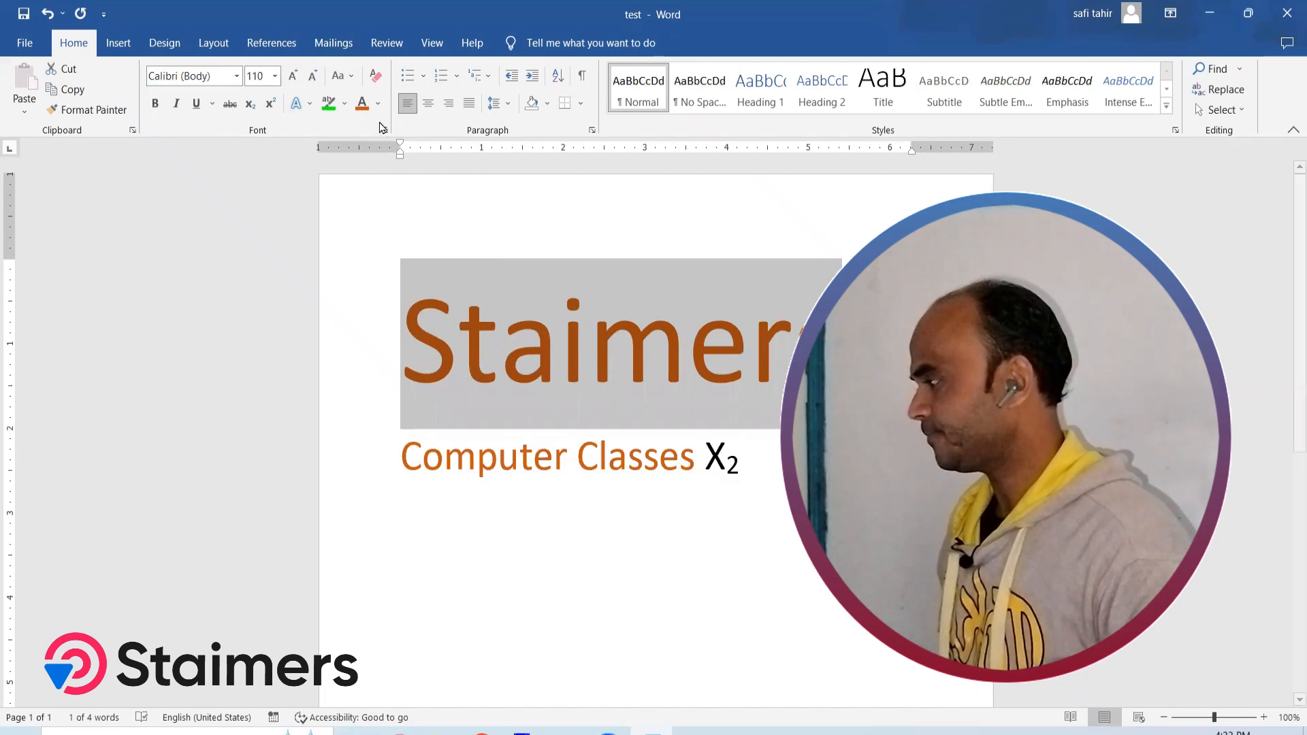
pyautogui.click(379, 106)
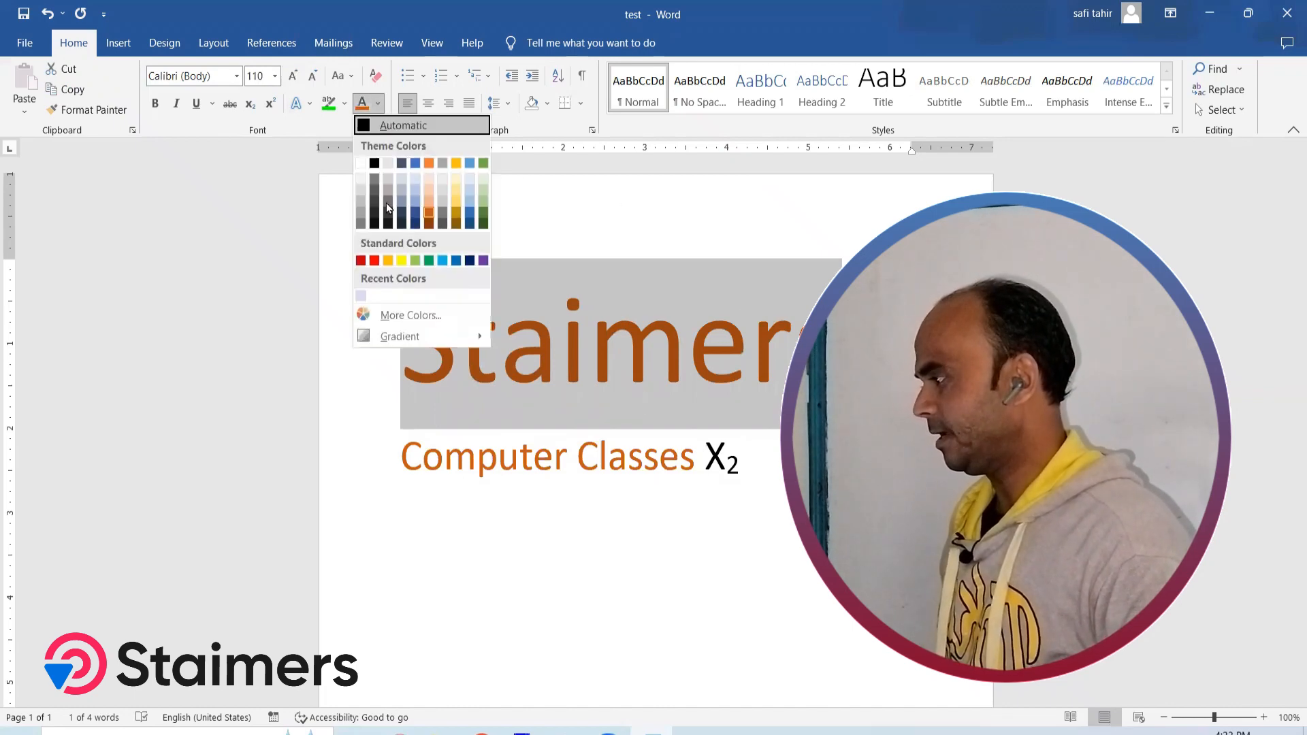
pyautogui.moveTo(400, 346)
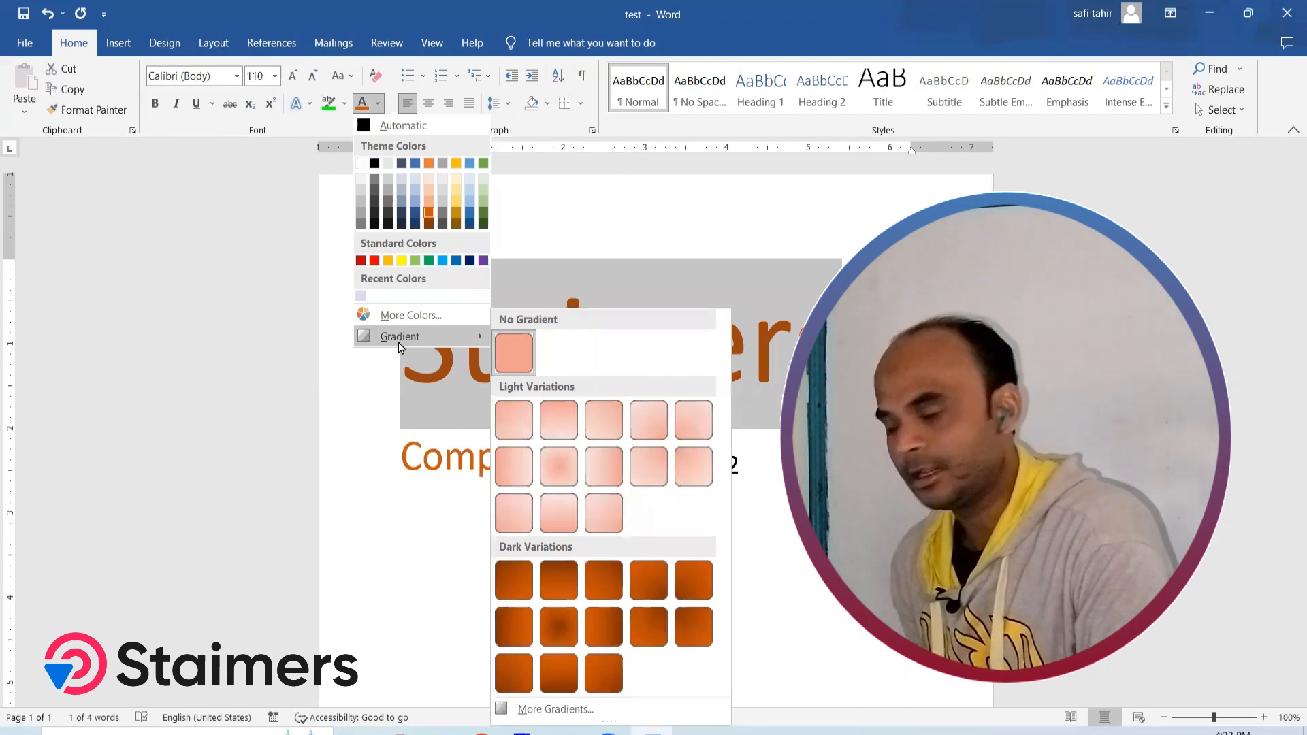
pyautogui.click(571, 472)
pyautogui.click(552, 366)
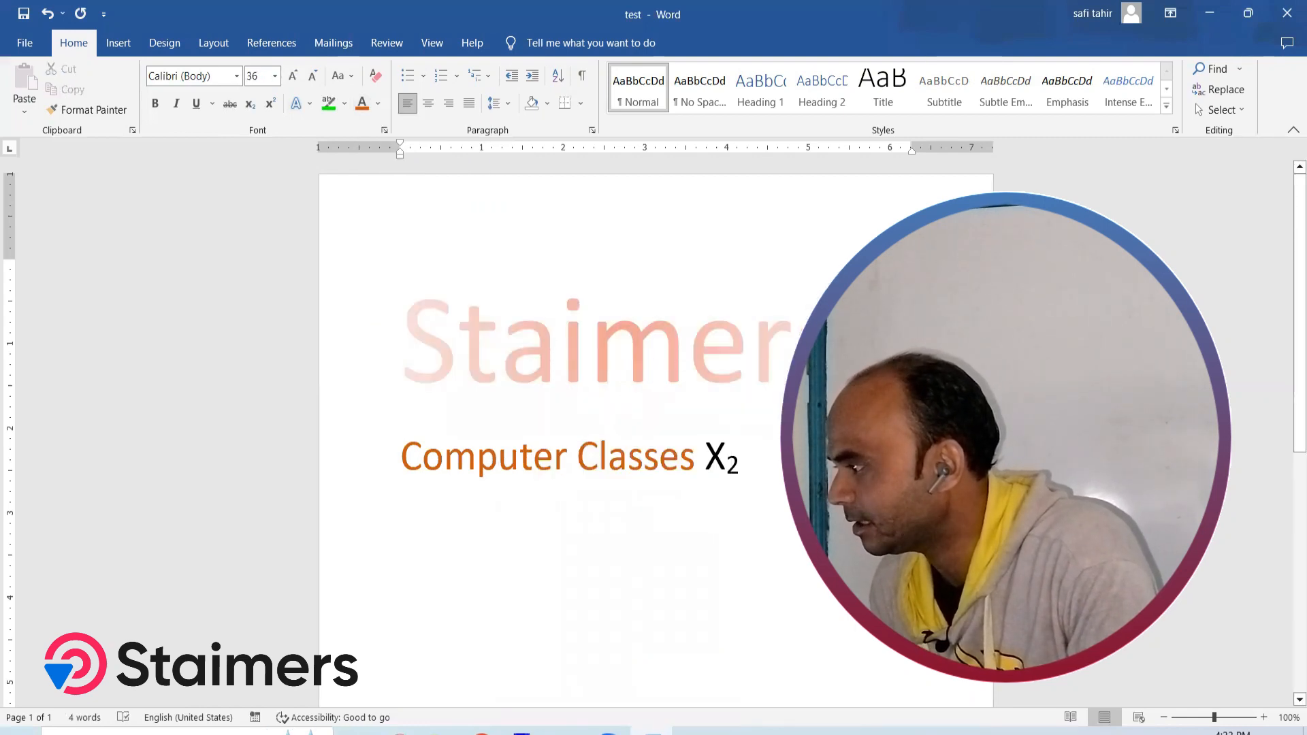
# Try the dark center gradient without selecting text, and reapply the center gradient variation to "Staimers"
pyautogui.click(379, 104)
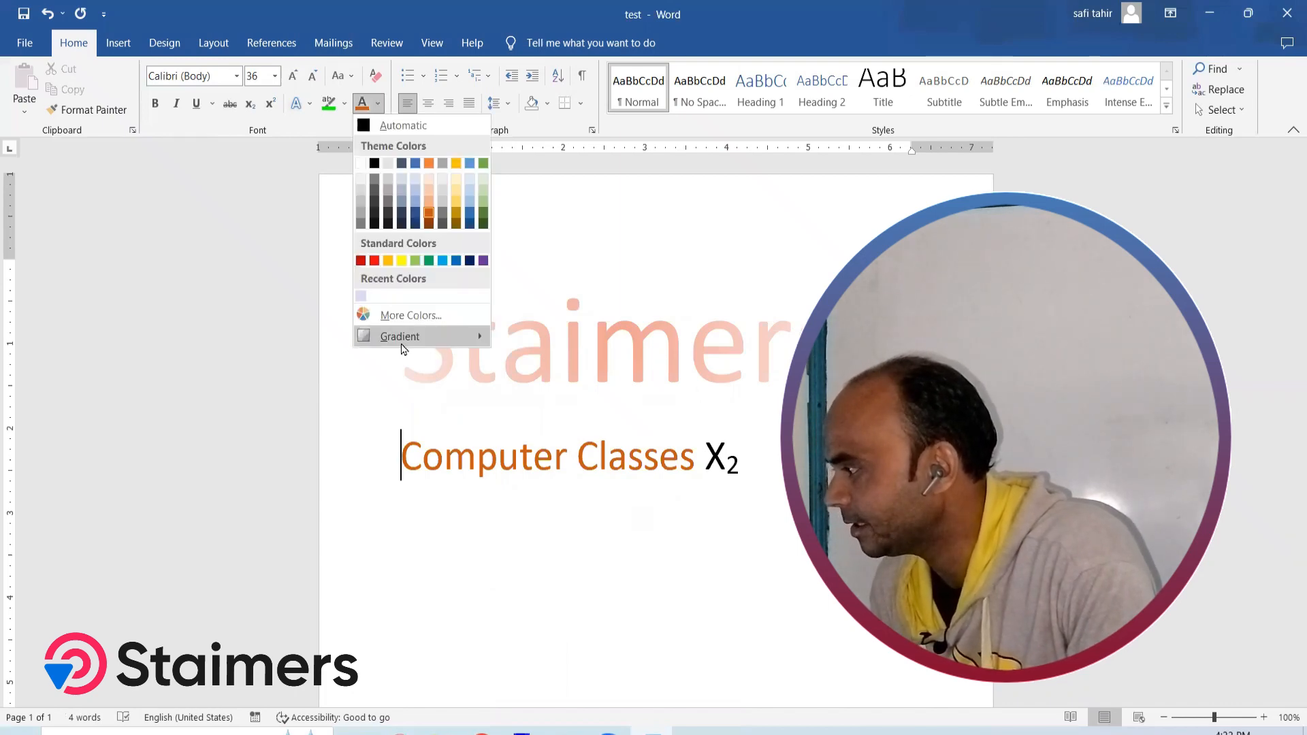
pyautogui.moveTo(403, 348)
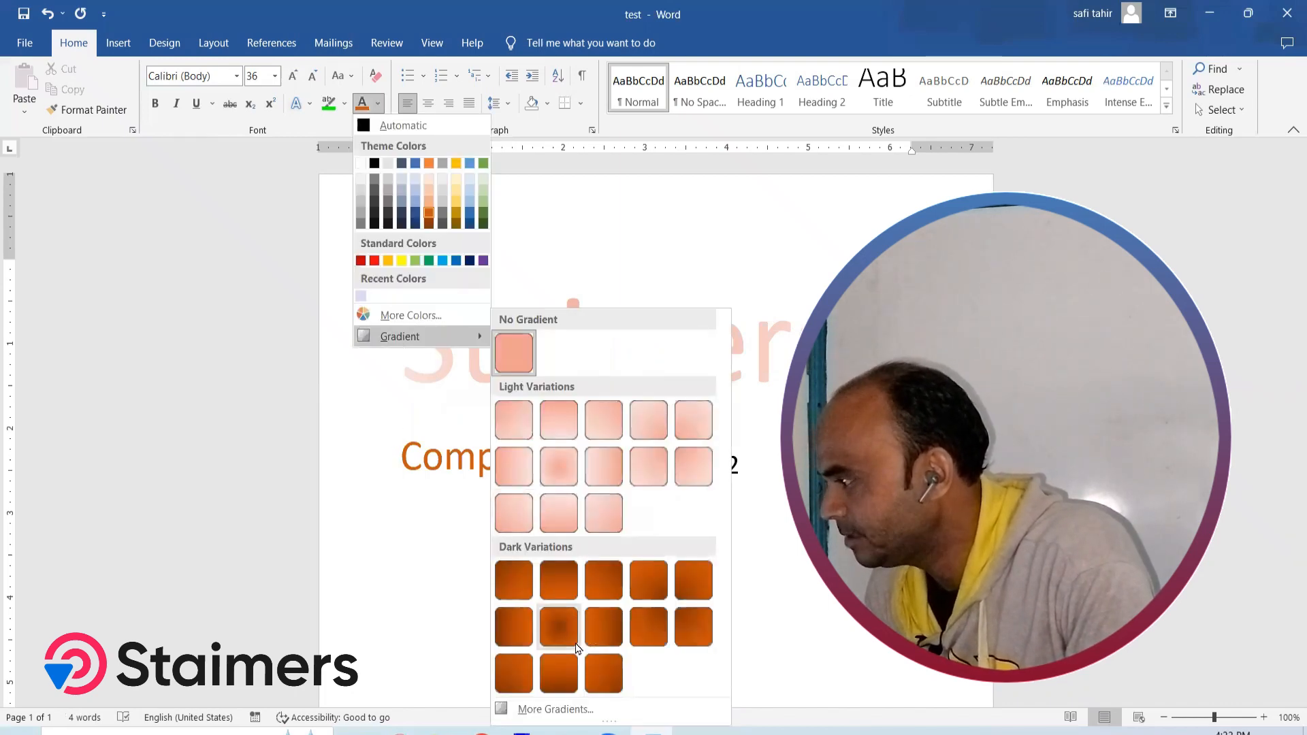
pyautogui.click(556, 630)
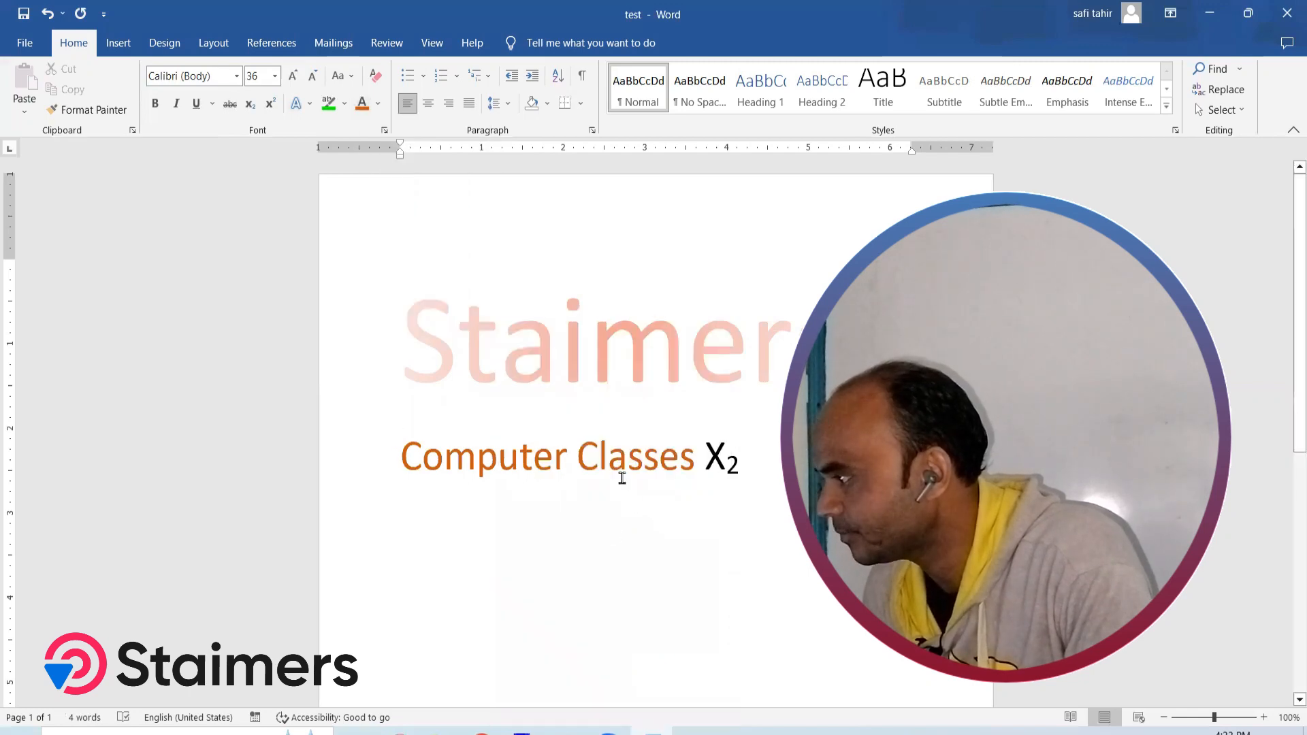
pyautogui.moveTo(412, 334); pyautogui.dragTo(843, 340)
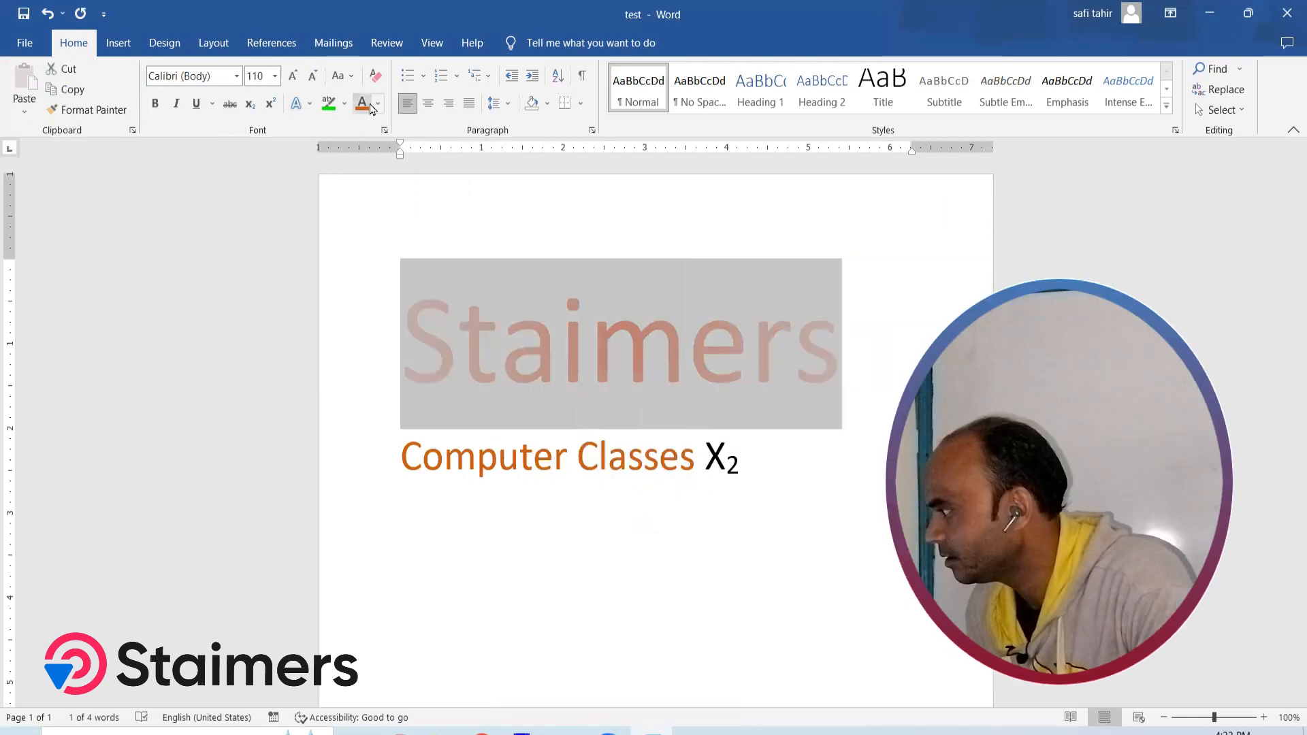
pyautogui.click(380, 105)
pyautogui.moveTo(436, 342)
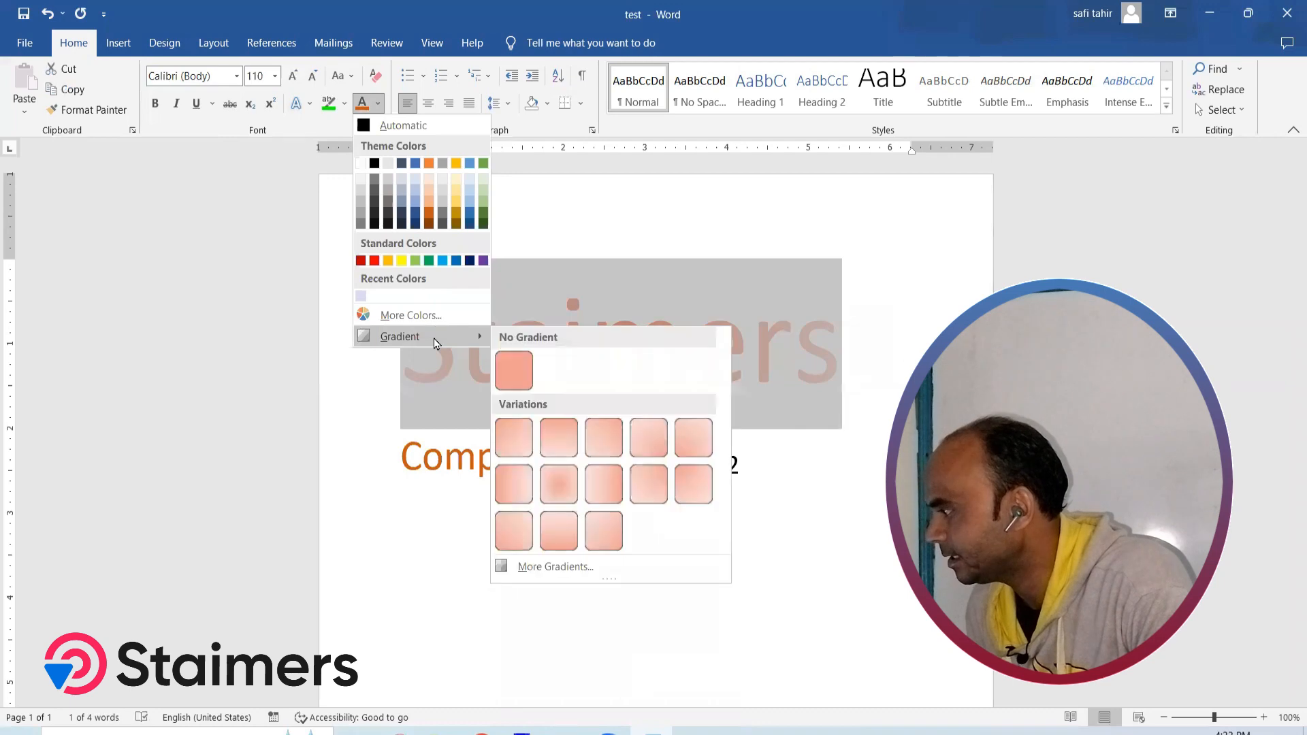
pyautogui.click(559, 486)
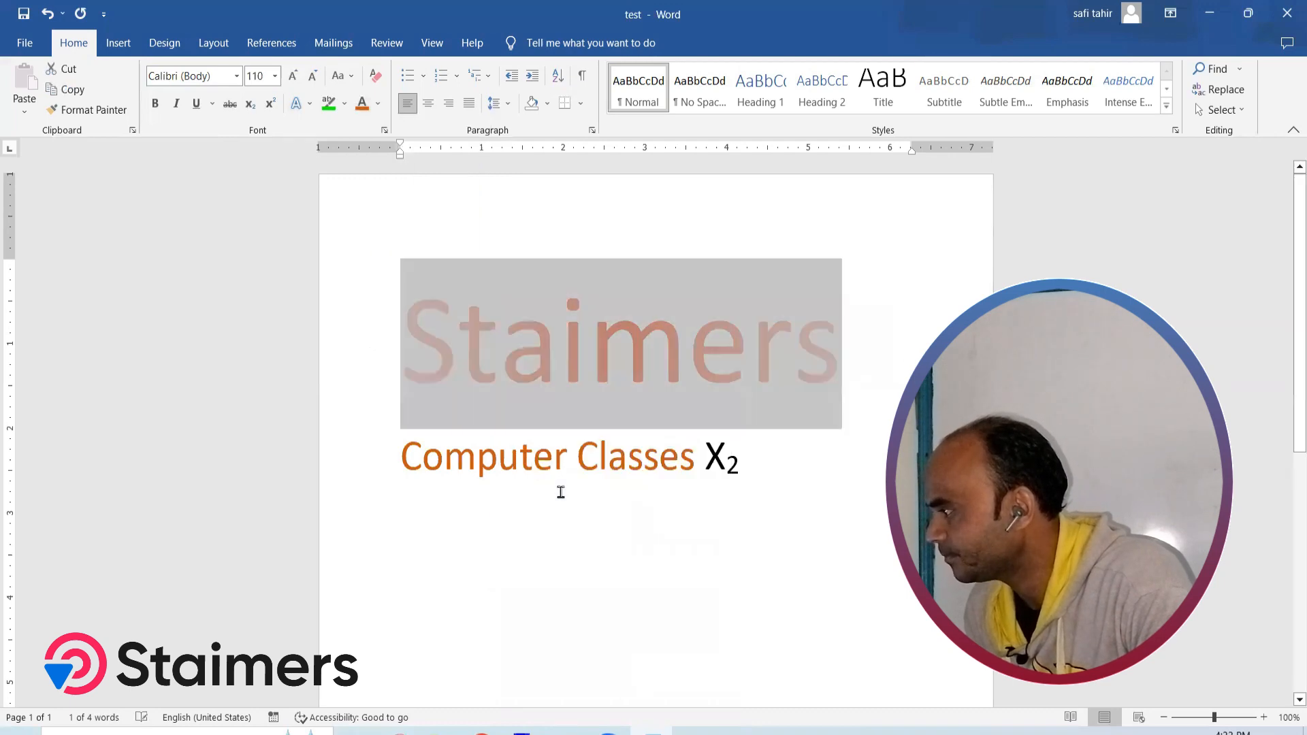
pyautogui.click(802, 474)
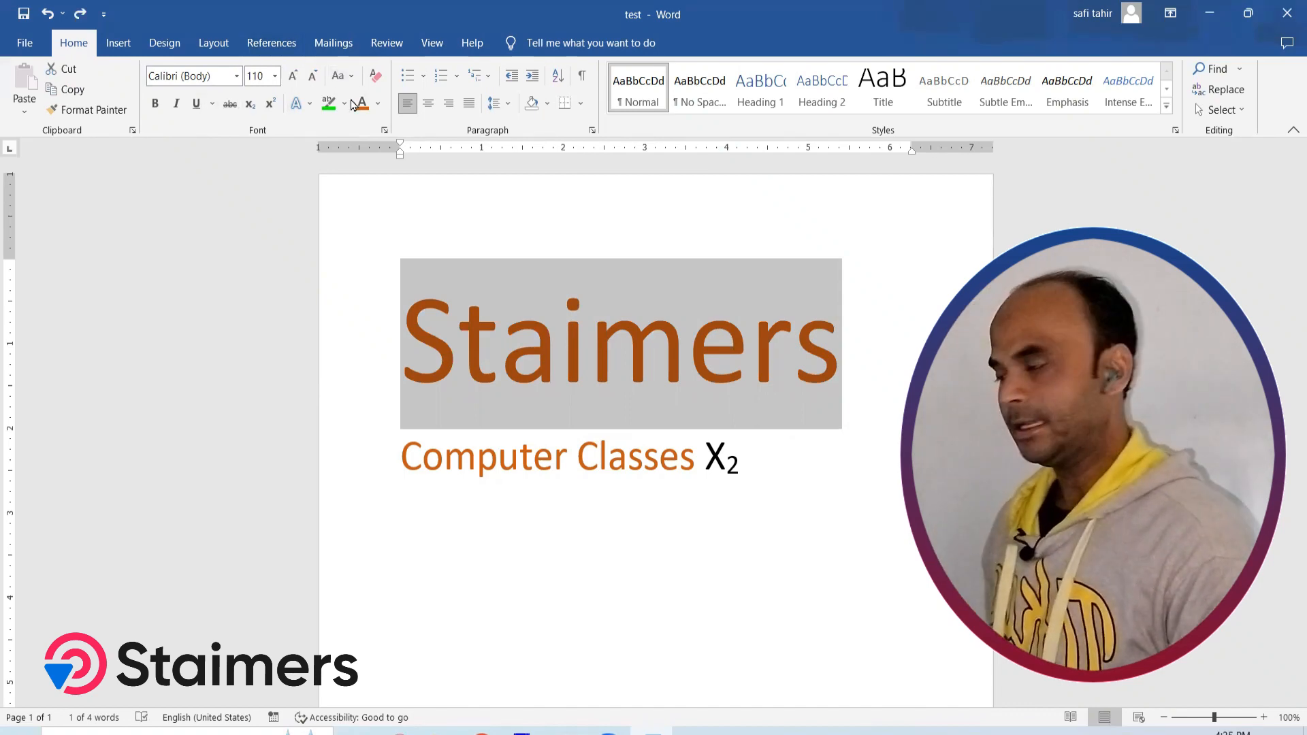
# Open the Font dialog for "Staimers" and examine the font color choices and the Advanced character spacing settings
pyautogui.click(384, 132)
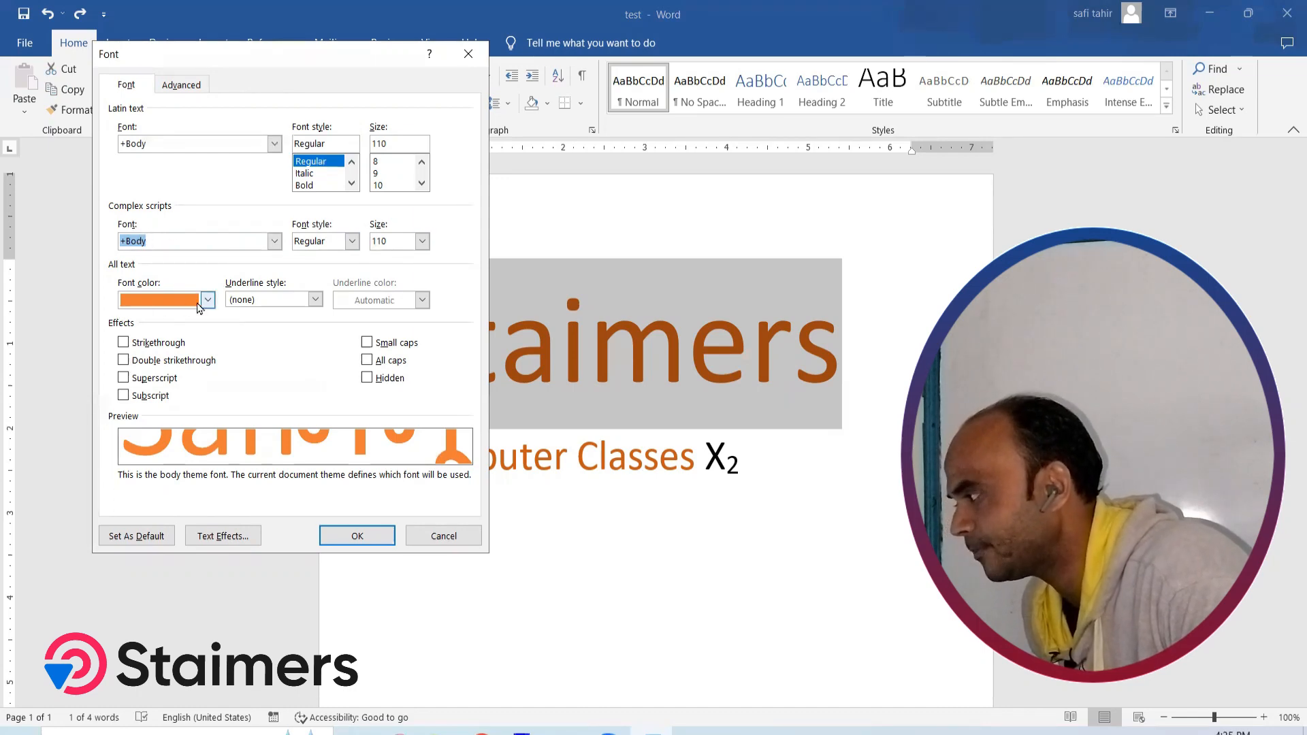
pyautogui.click(207, 301)
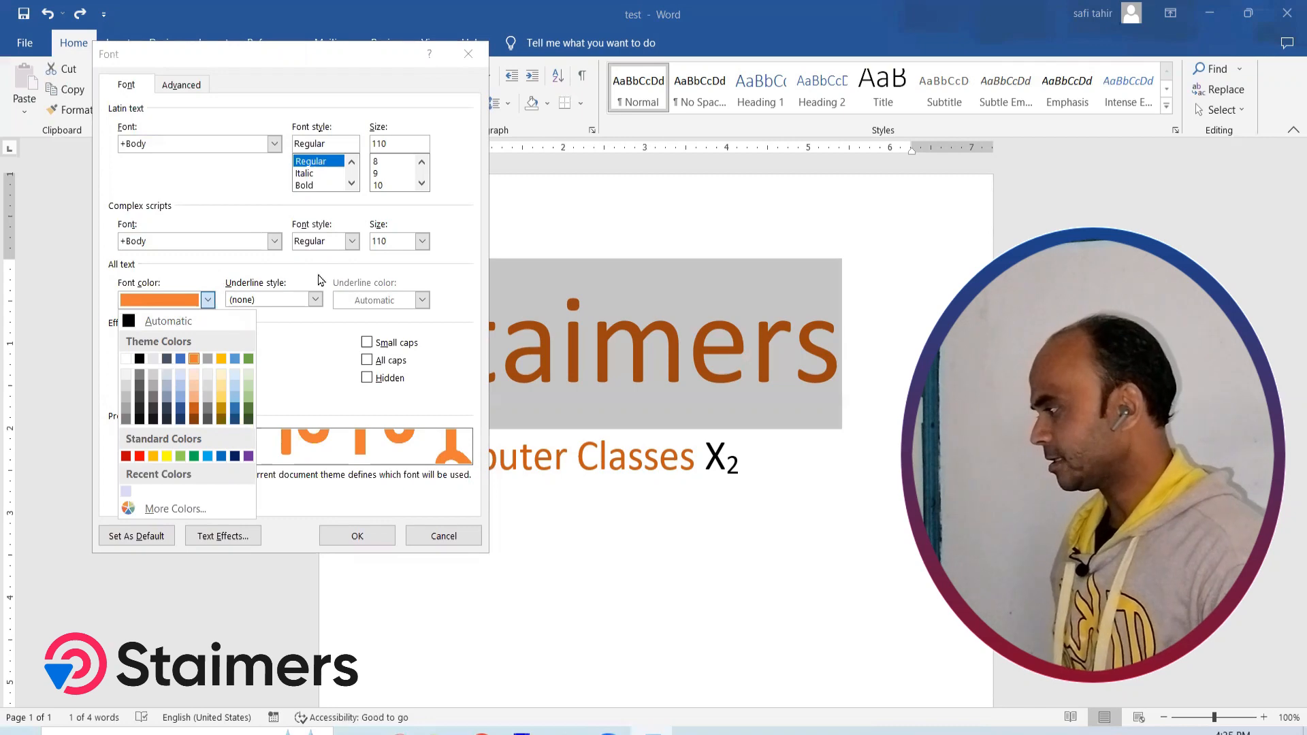
pyautogui.click(324, 275)
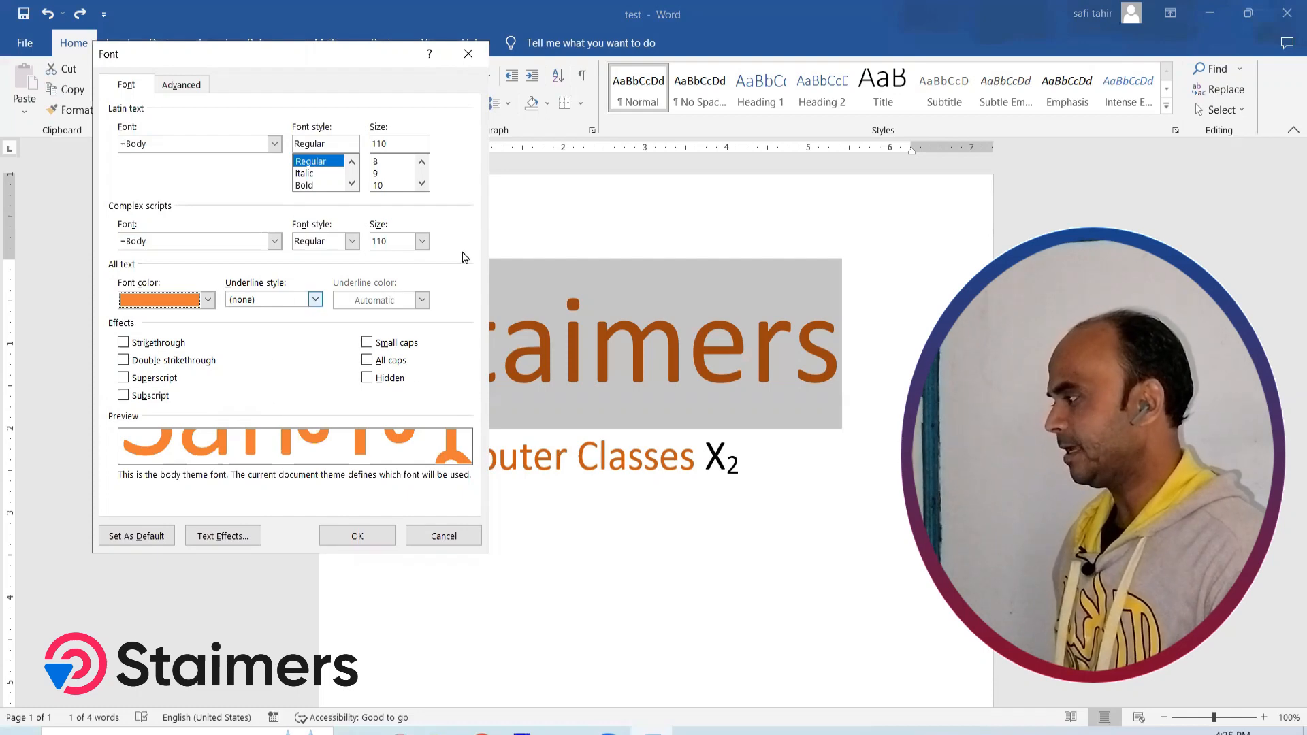
pyautogui.click(181, 83)
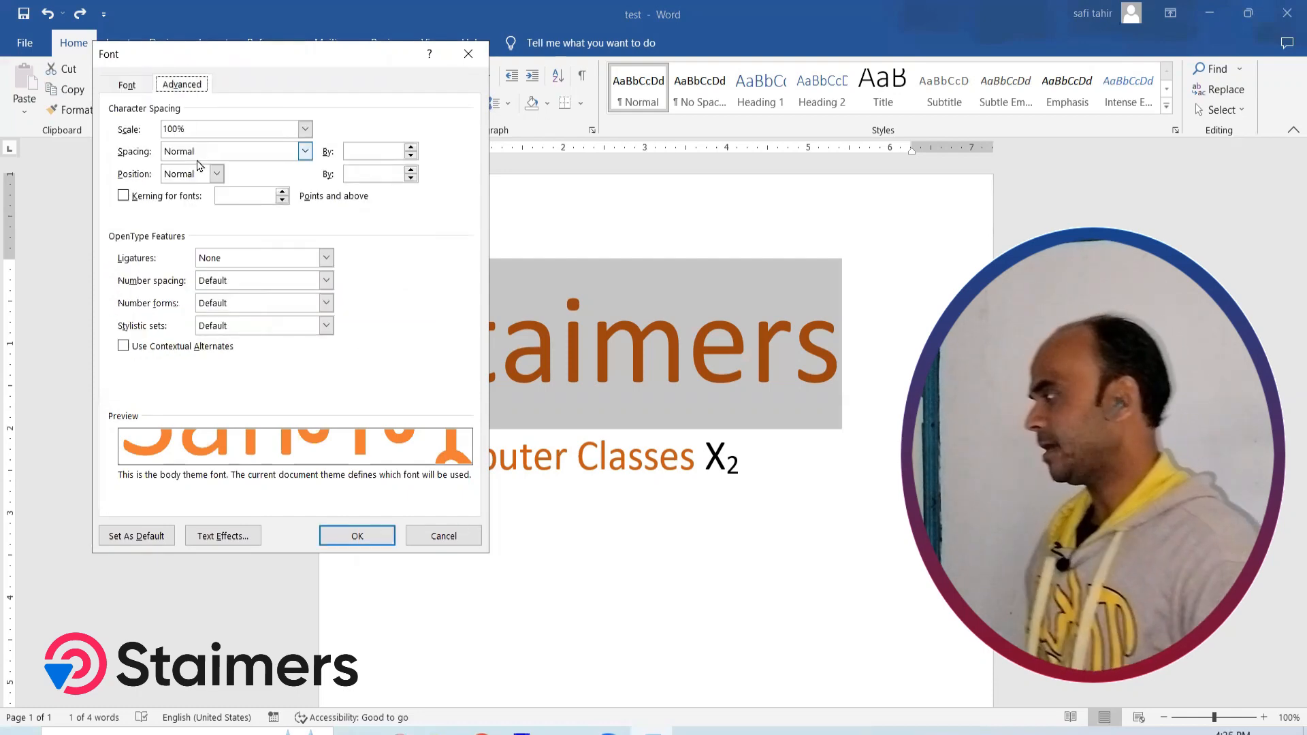